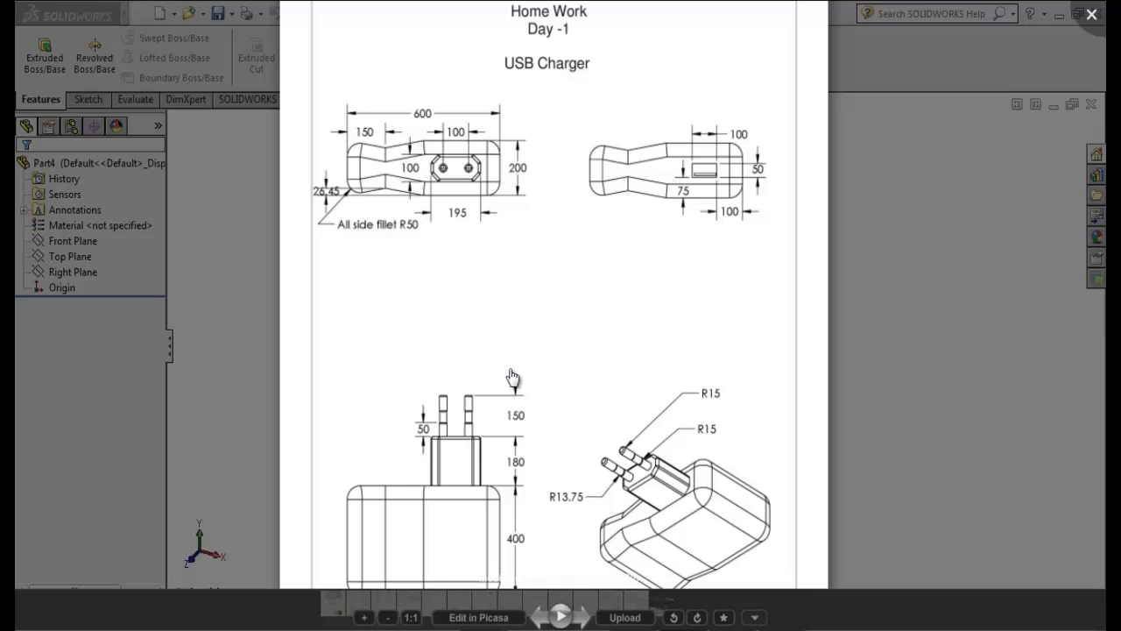
# - Look over the USB charger reference drawing, then minimize Picasa Photo Viewer to return to the empty SOLIDWORKS part
pyautogui.moveTo(483, 294)
pyautogui.mouseDown()
pyautogui.moveTo(483, 305)
pyautogui.moveTo(473, 297)
pyautogui.mouseUp()
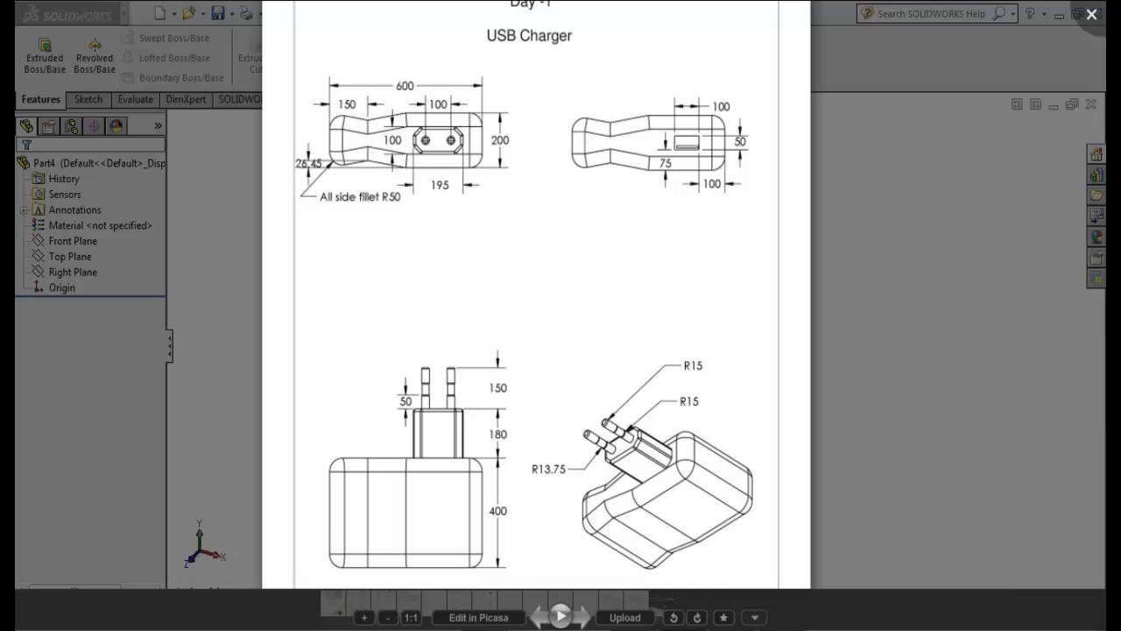
pyautogui.click(856, 86)
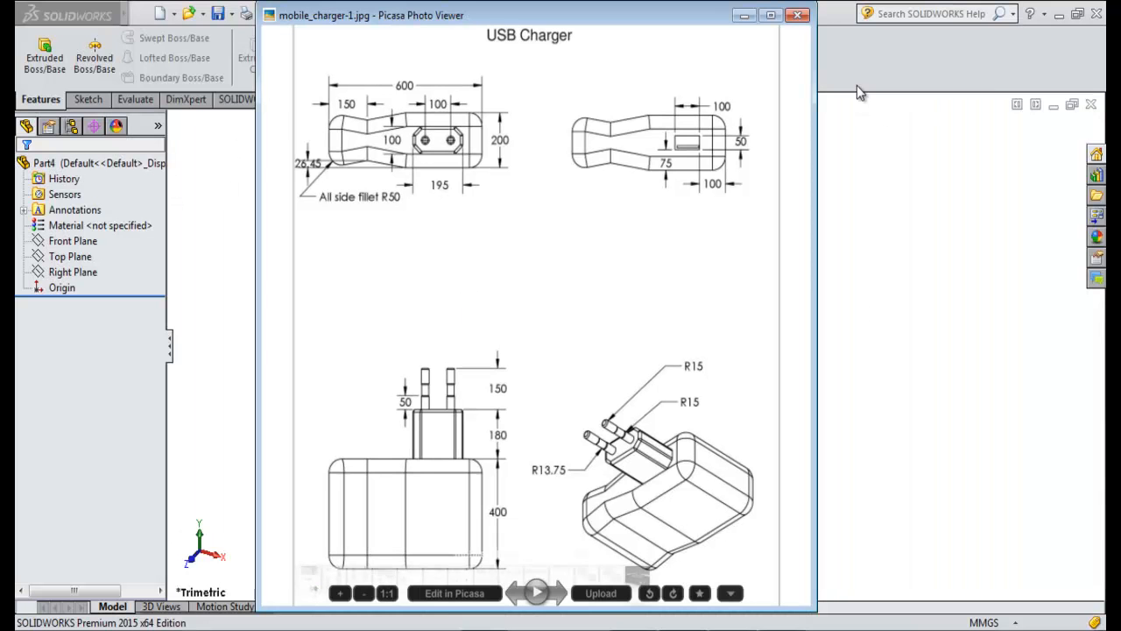
pyautogui.click(742, 16)
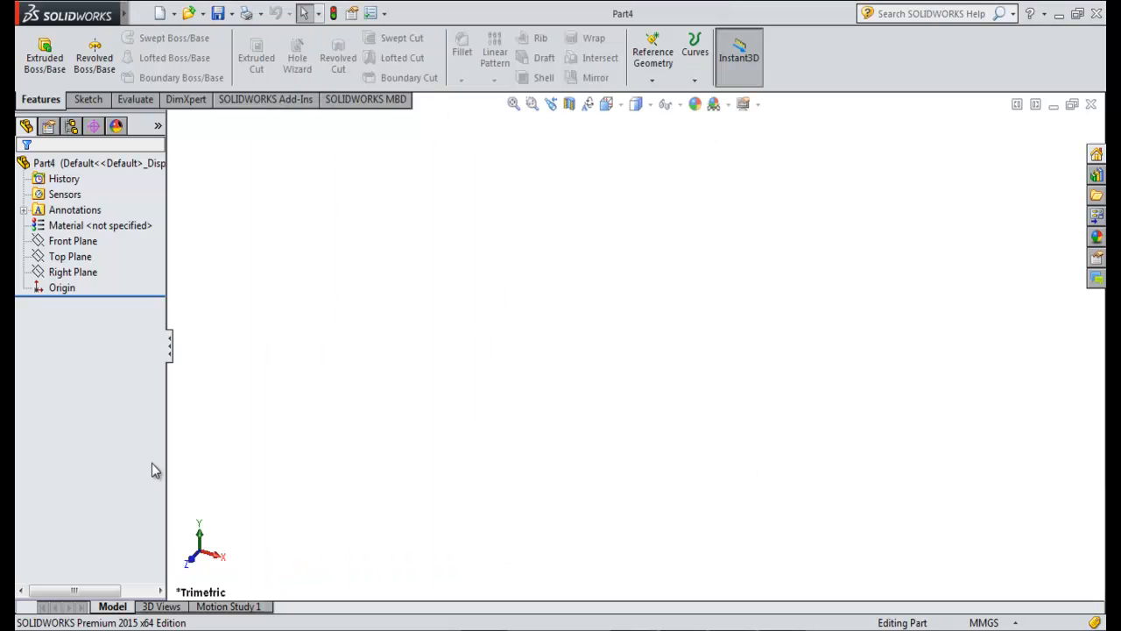
# - Start a new sketch on the Front Plane with the view set to Front
pyautogui.click(61, 287)
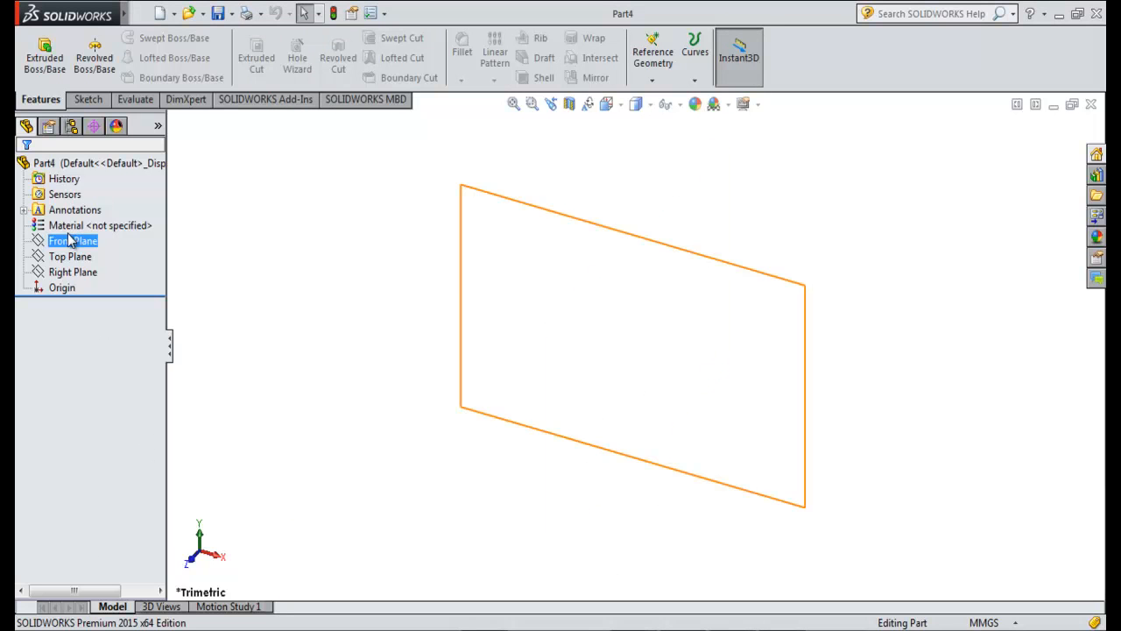
pyautogui.click(69, 240)
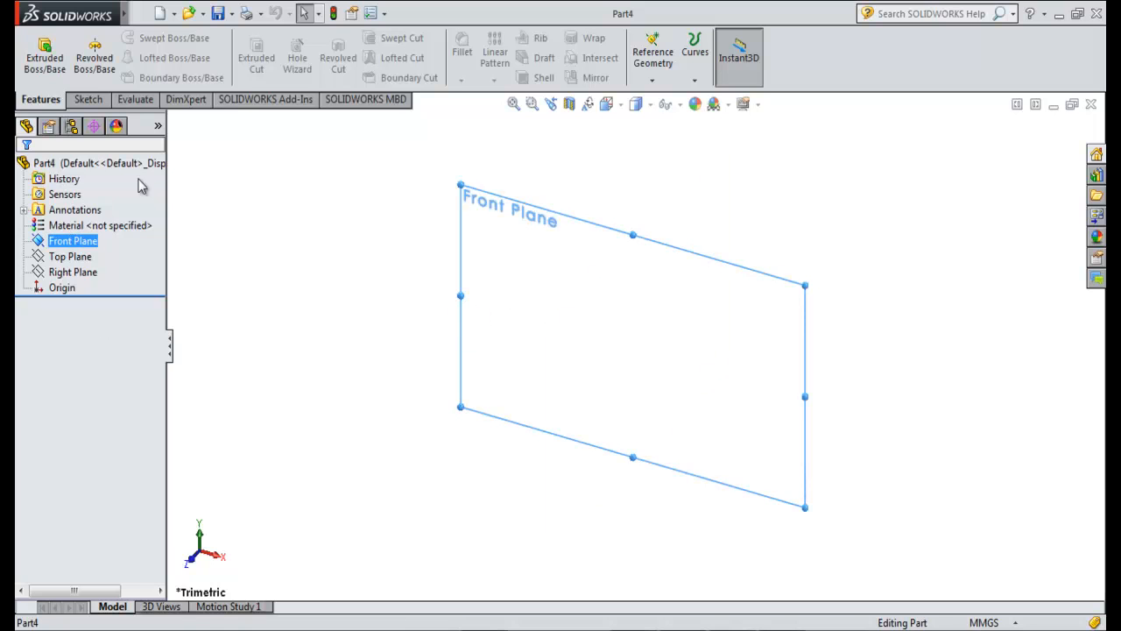
pyautogui.click(620, 111)
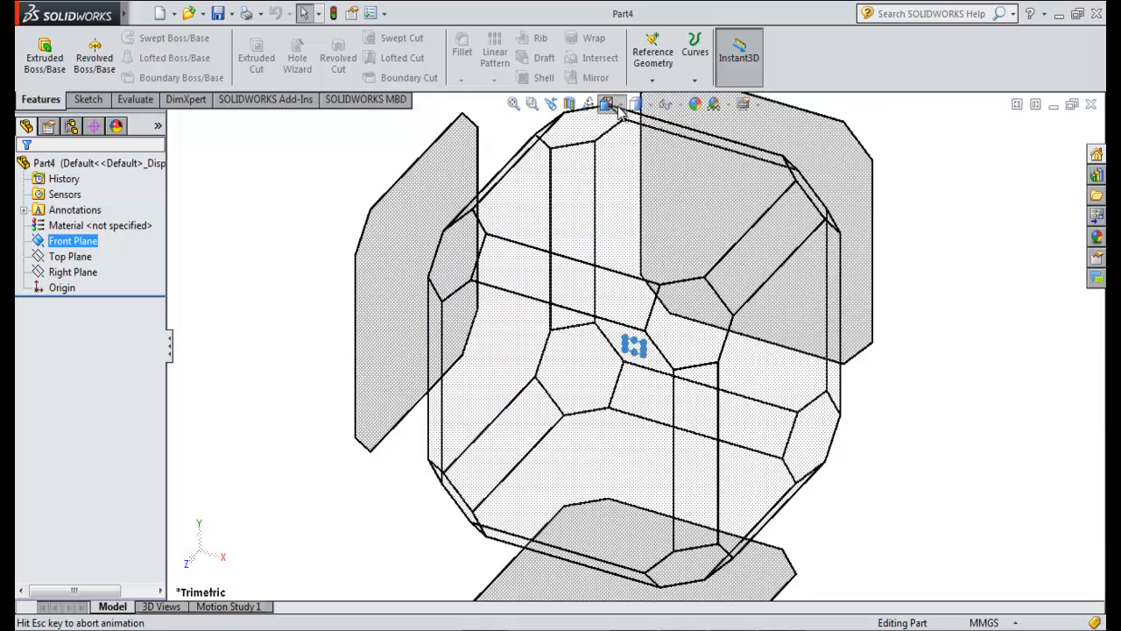
pyautogui.click(621, 189)
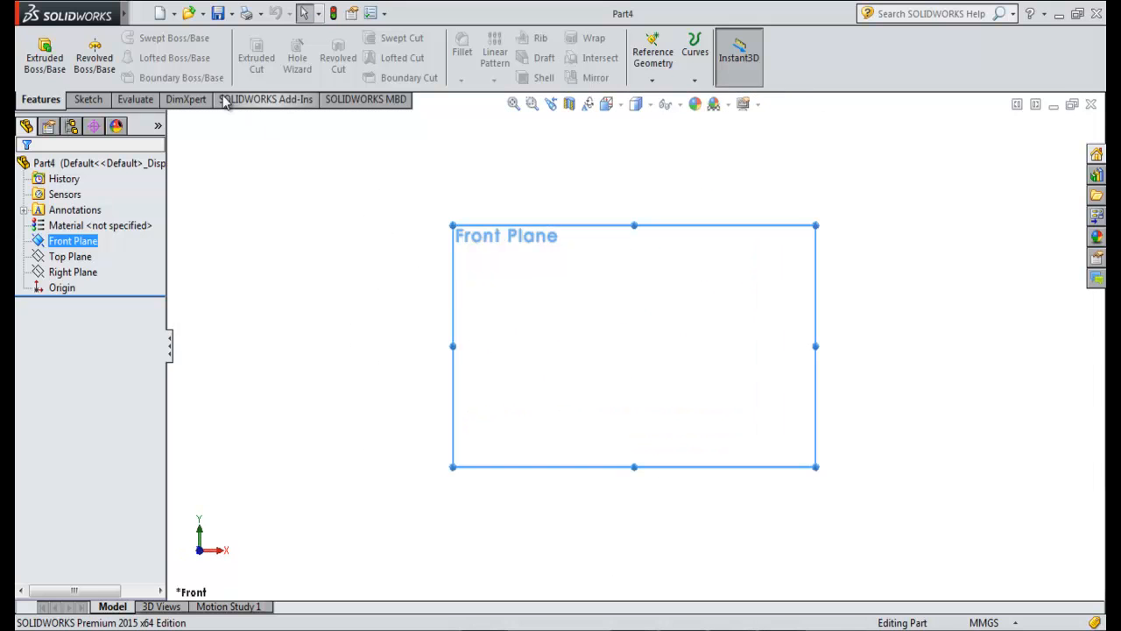
pyautogui.click(85, 99)
pyautogui.click(37, 53)
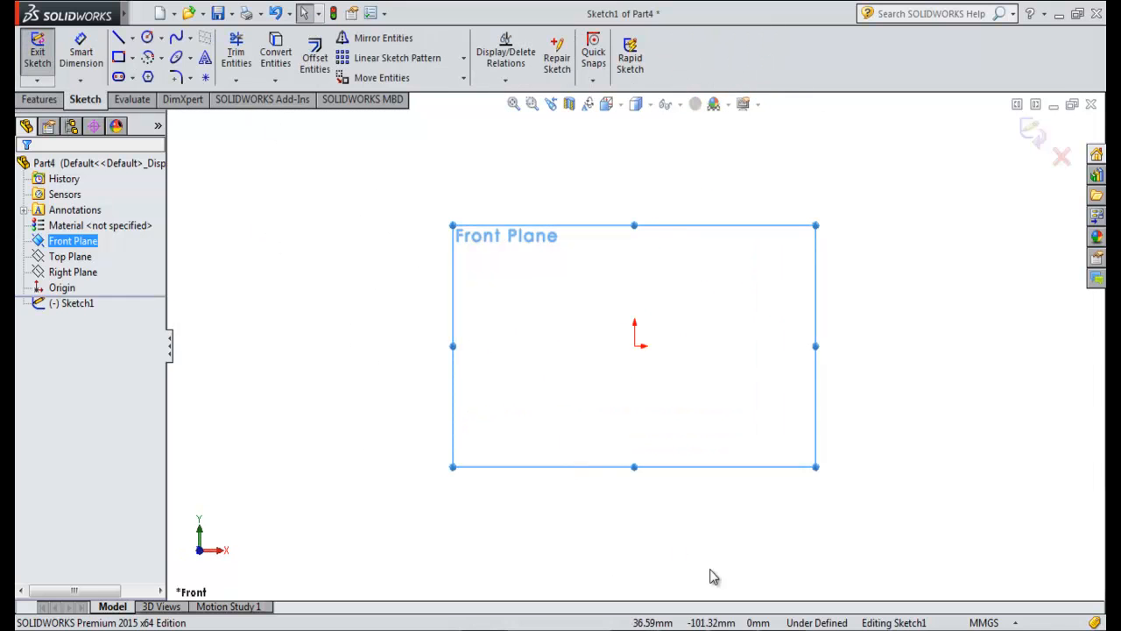
# - Switch to Picasa Photo Viewer, examine the charger body's outline dimensions in the reference drawing, and return to the SOLIDWORKS sketch
pyautogui.click(631, 629)
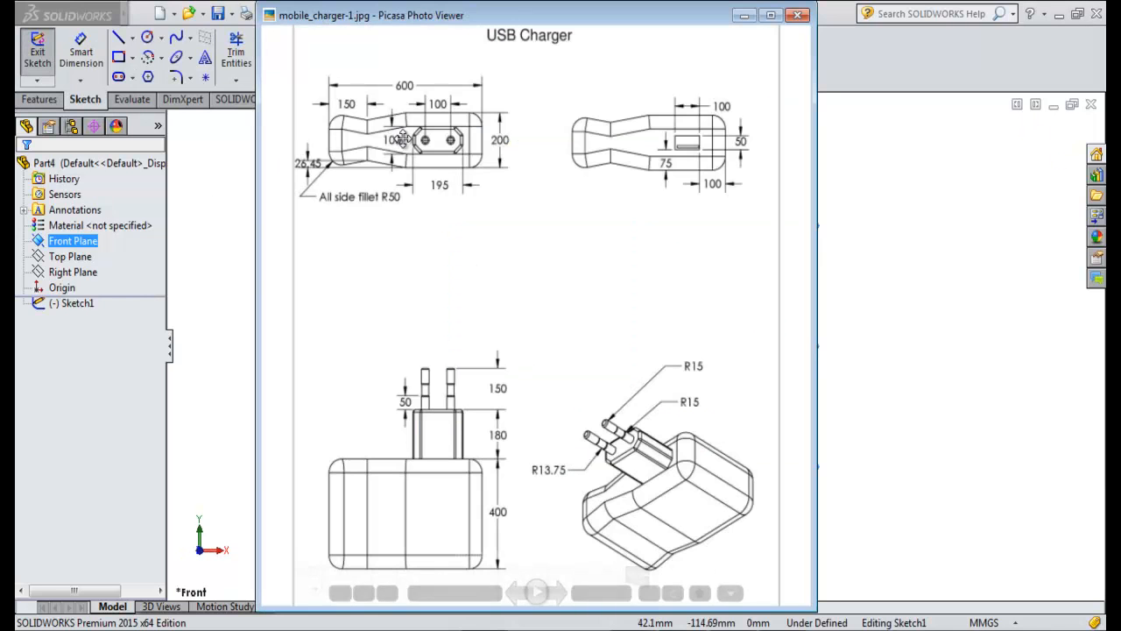
pyautogui.scroll(3, 429, 113)
pyautogui.moveTo(429, 113); pyautogui.dragTo(457, 196)
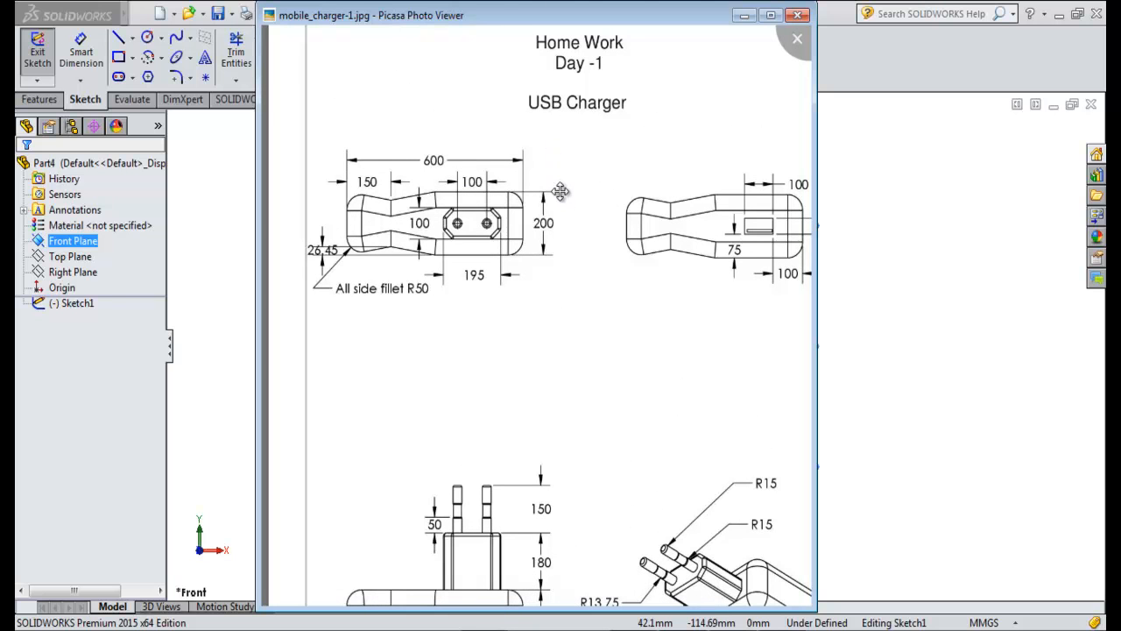
pyautogui.moveTo(570, 253); pyautogui.dragTo(542, 210)
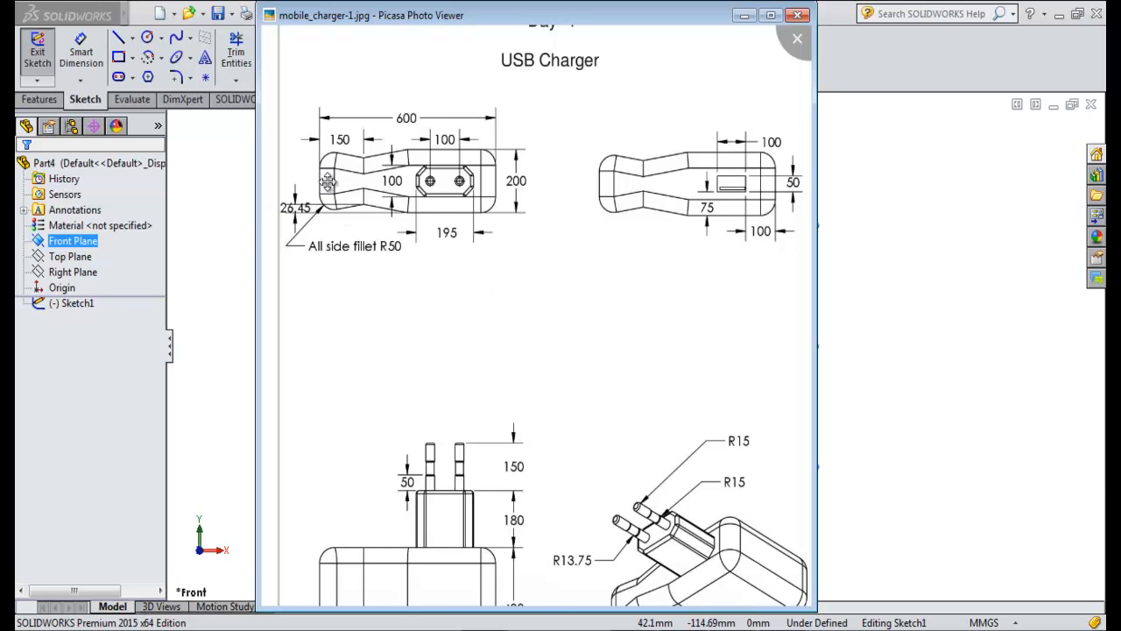
pyautogui.moveTo(438, 328)
pyautogui.mouseDown()
pyautogui.moveTo(461, 378)
pyautogui.moveTo(601, 368)
pyautogui.moveTo(571, 359)
pyautogui.mouseUp()
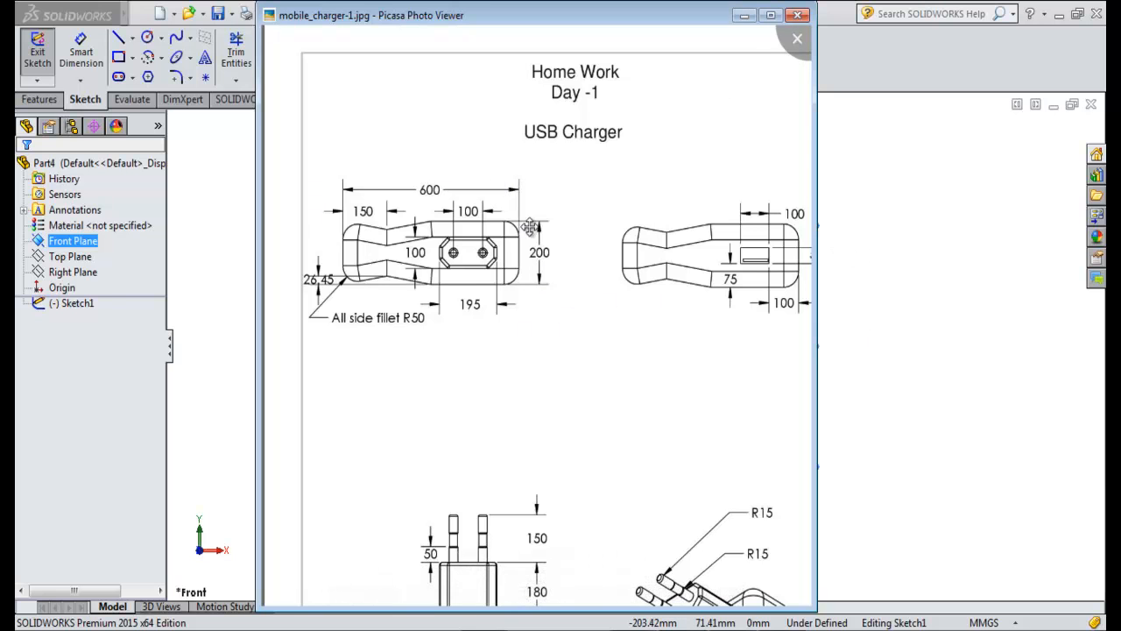
pyautogui.click(835, 304)
# - Sketch a vertical line about 44 mm long to the left of the origin
pyautogui.click(119, 40)
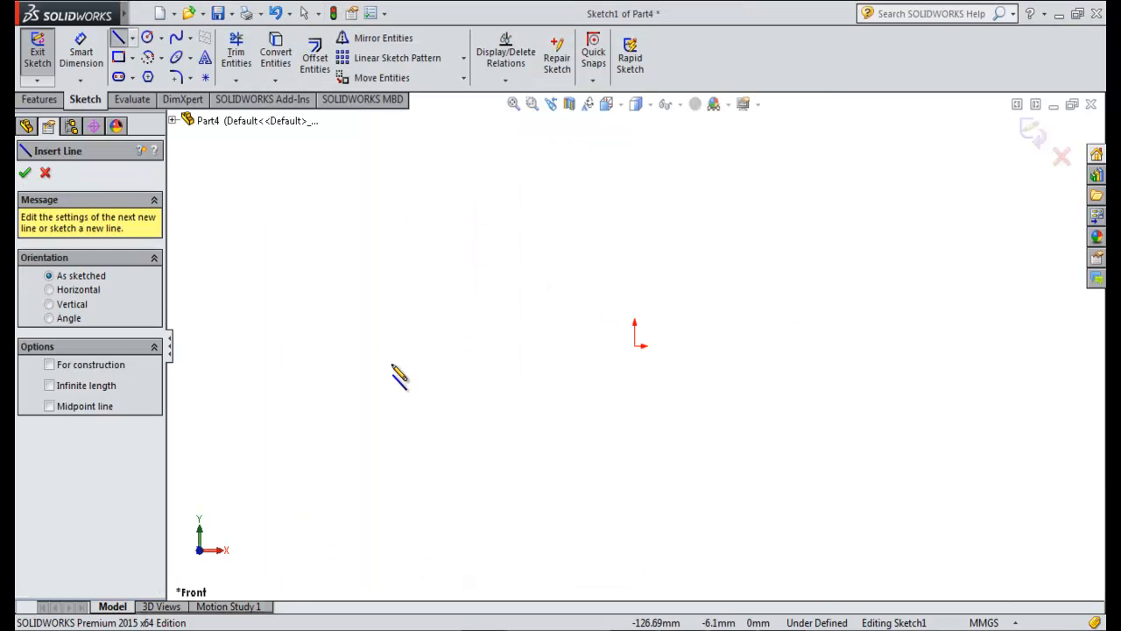
pyautogui.click(477, 290)
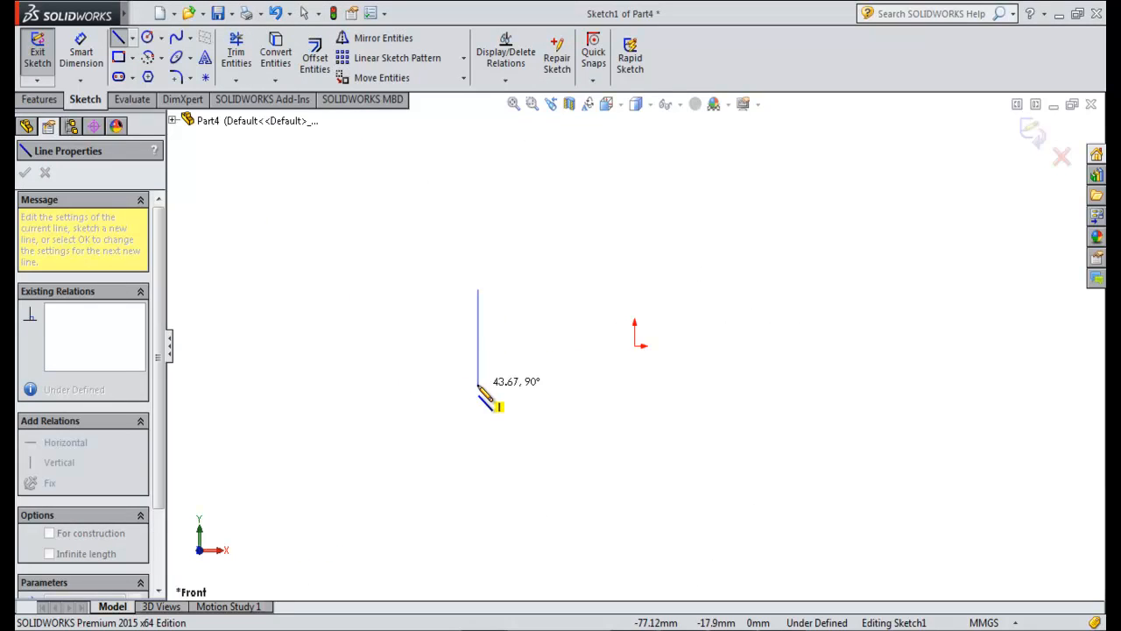
pyautogui.click(478, 385)
pyautogui.press('Escape')
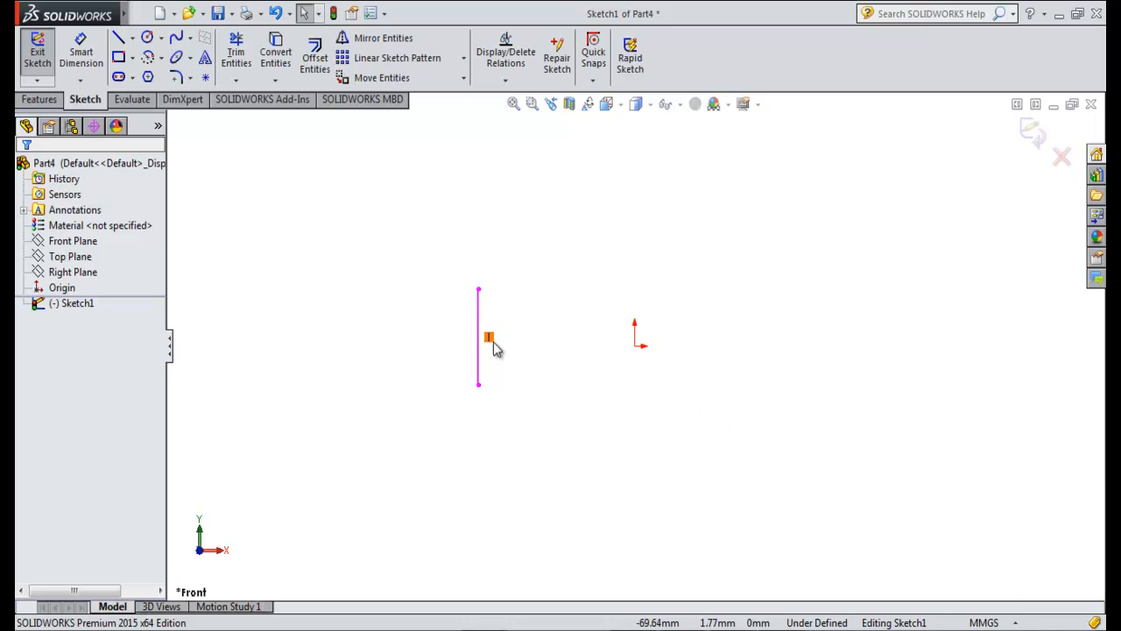
# - Dimension the vertical line's length and set it to 200 mm
pyautogui.click(81, 56)
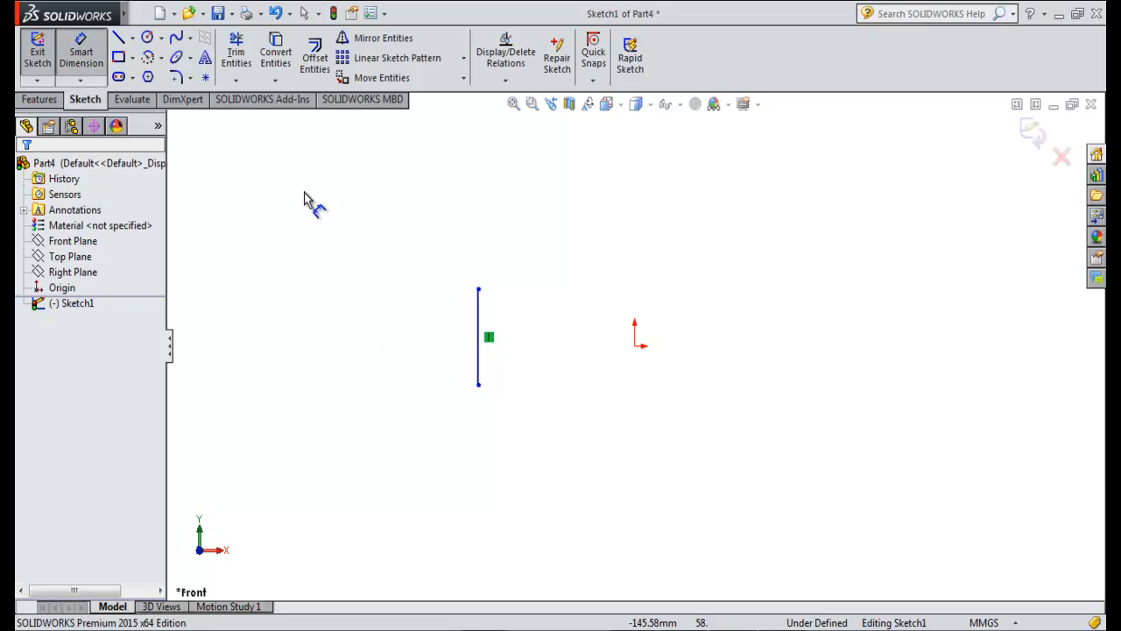
pyautogui.click(478, 311)
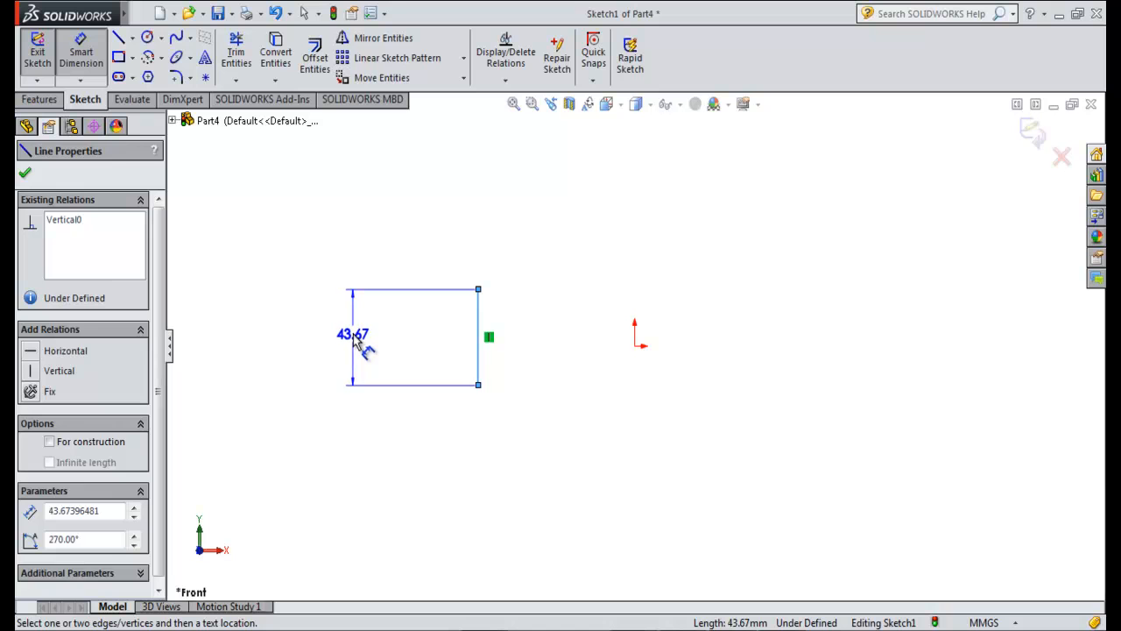
pyautogui.click(355, 339)
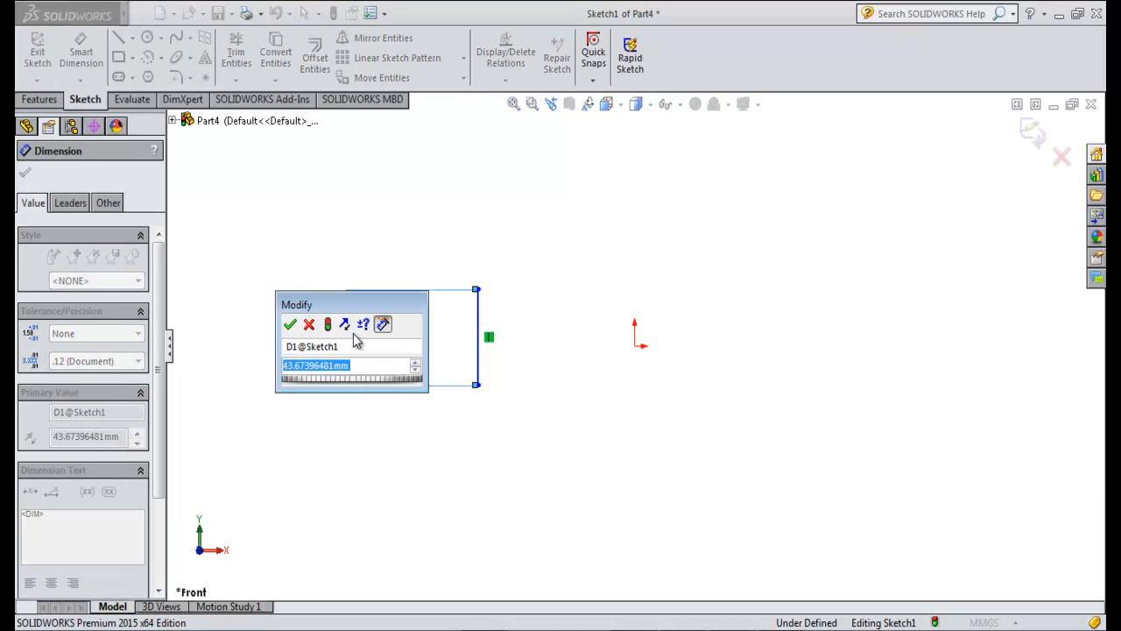
pyautogui.write('200')
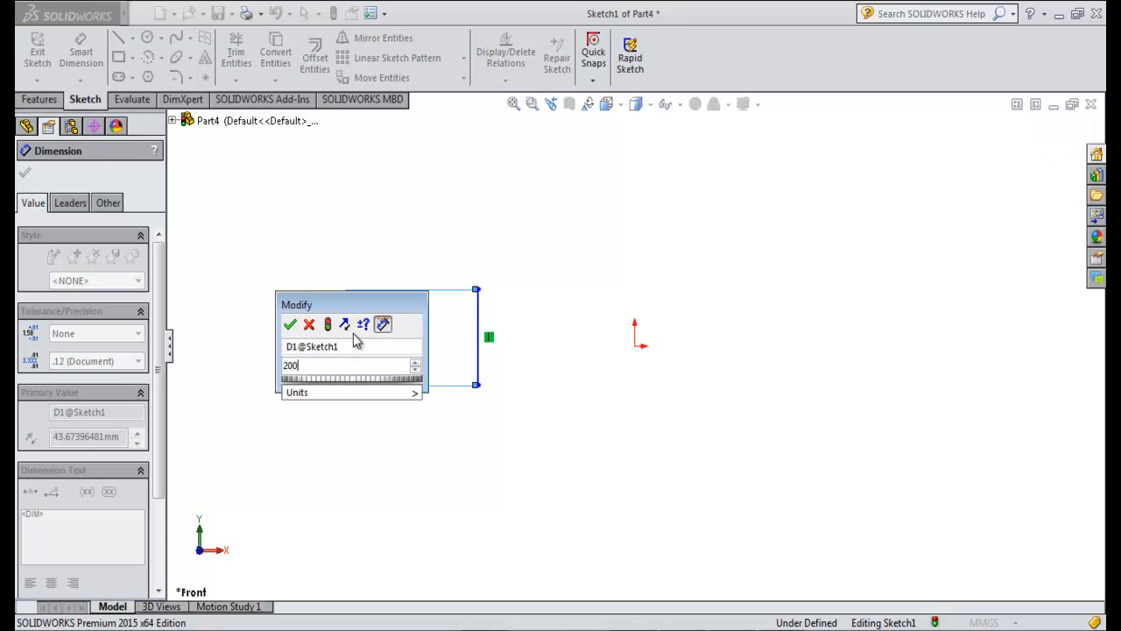
pyautogui.press('Return')
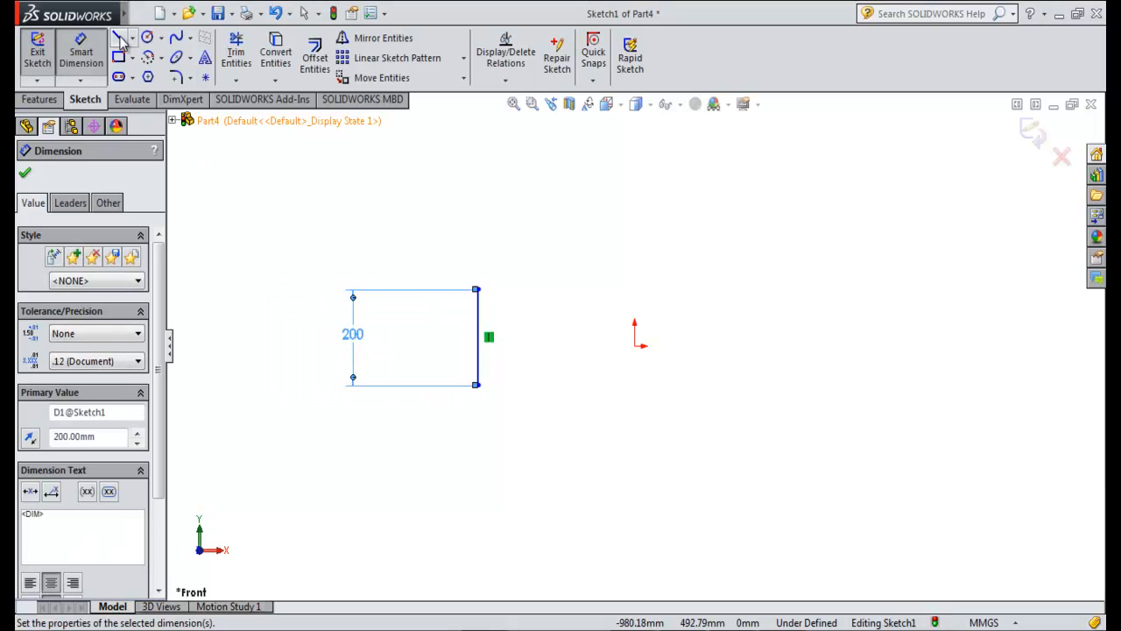
# - Sketch a horizontal line about 706 mm long to the right from the vertical line's upper endpoint
pyautogui.click(117, 37)
pyautogui.click(478, 289)
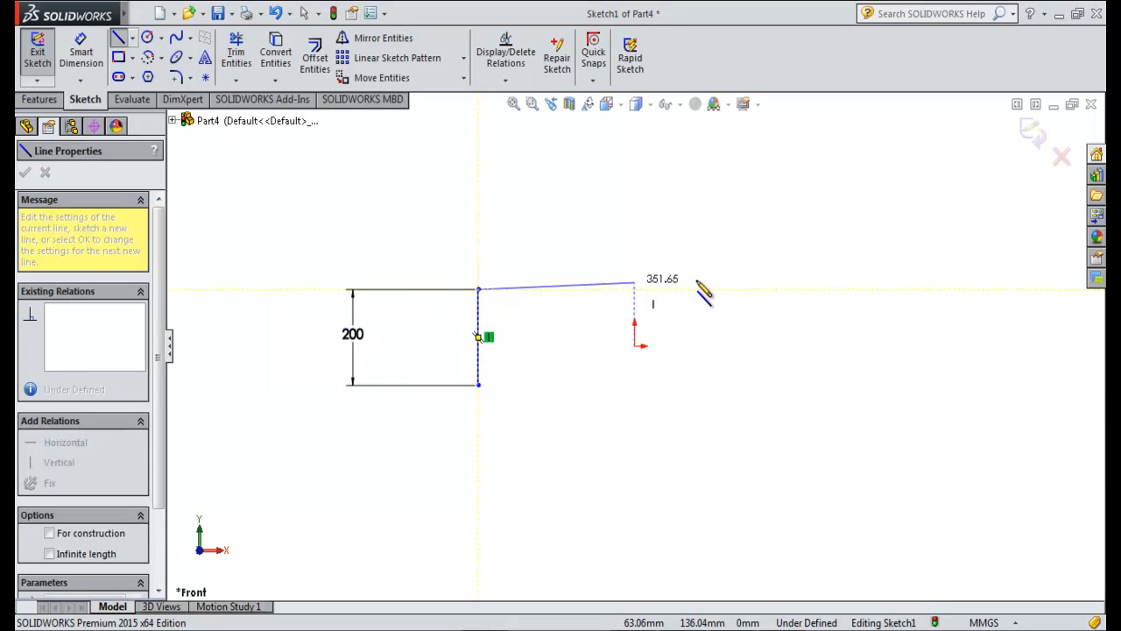
pyautogui.click(793, 289)
pyautogui.press('Escape')
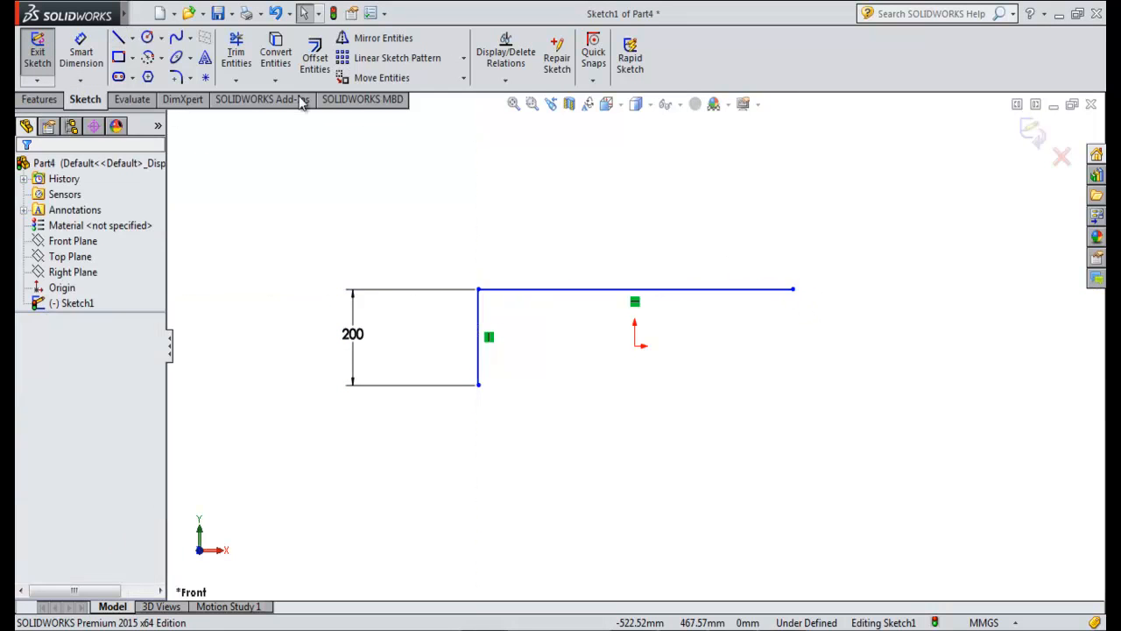
# - Dimension the horizontal line's length and set it to 600 mm
pyautogui.click(93, 54)
pyautogui.click(589, 290)
pyautogui.click(603, 223)
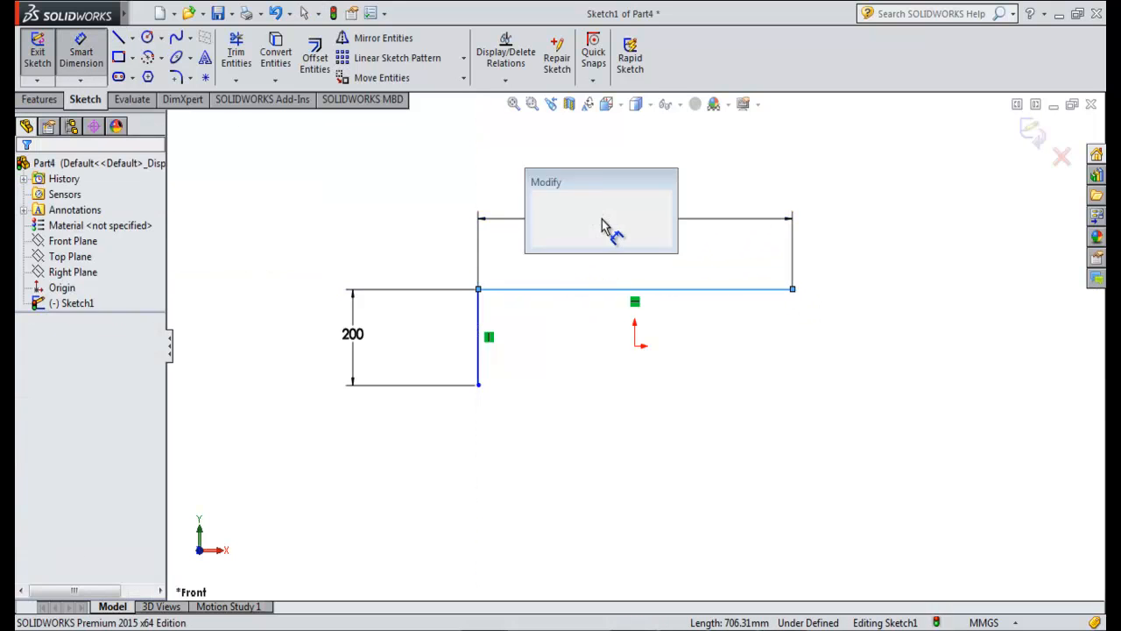
pyautogui.write('600')
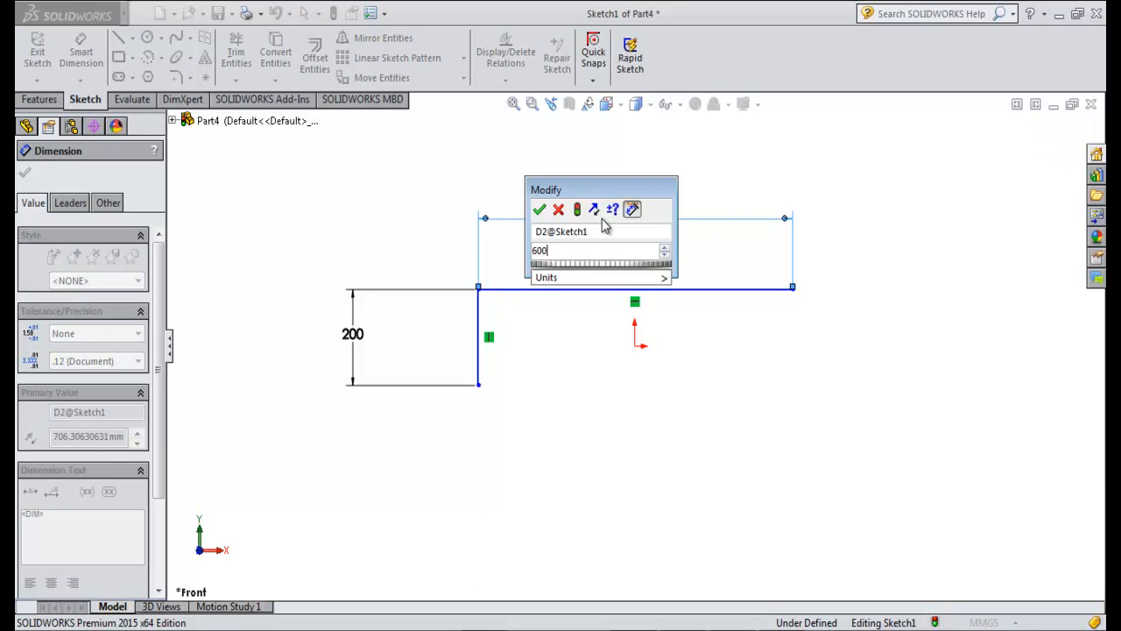
pyautogui.press('Return')
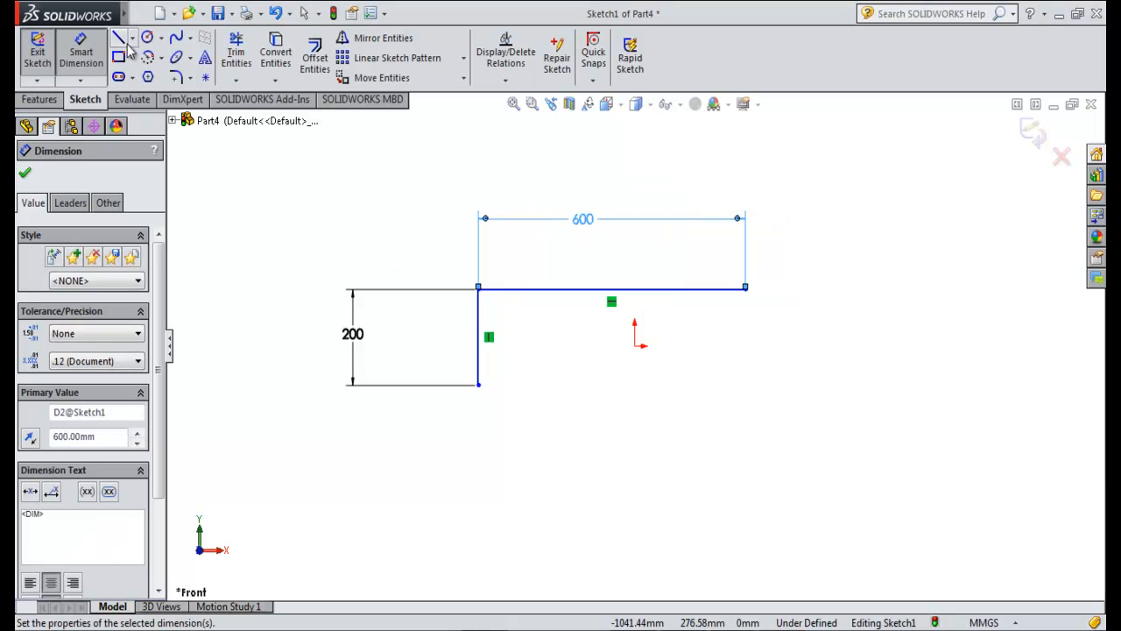
# - Close the rectangle with a lower horizontal line and a right vertical line, keeping the sketch in the Front view
pyautogui.click(120, 37)
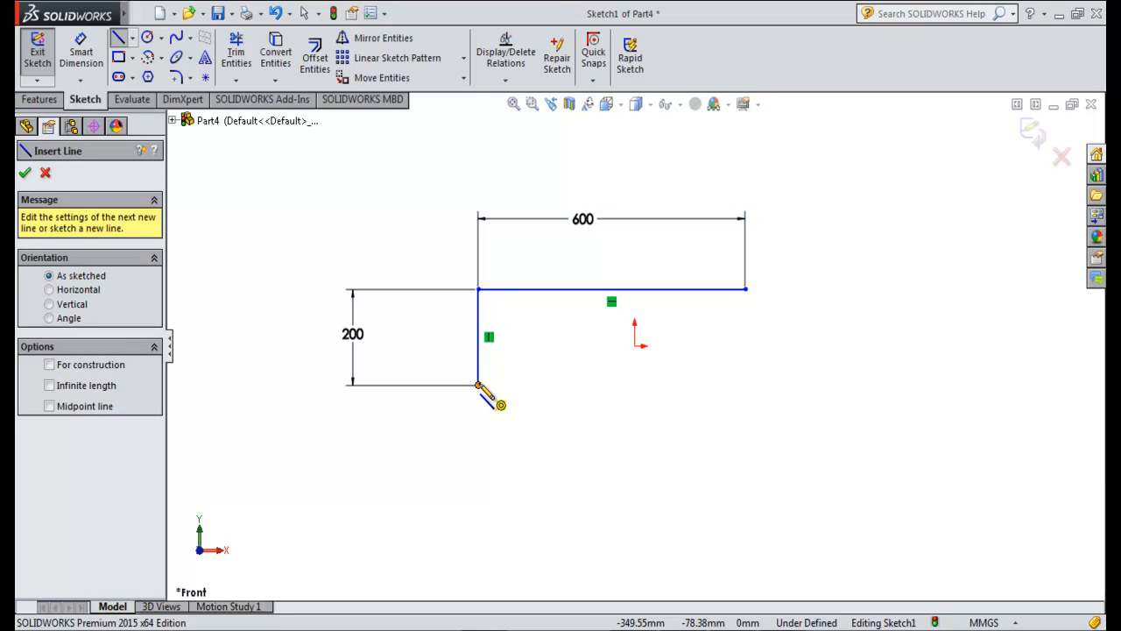
pyautogui.click(479, 386)
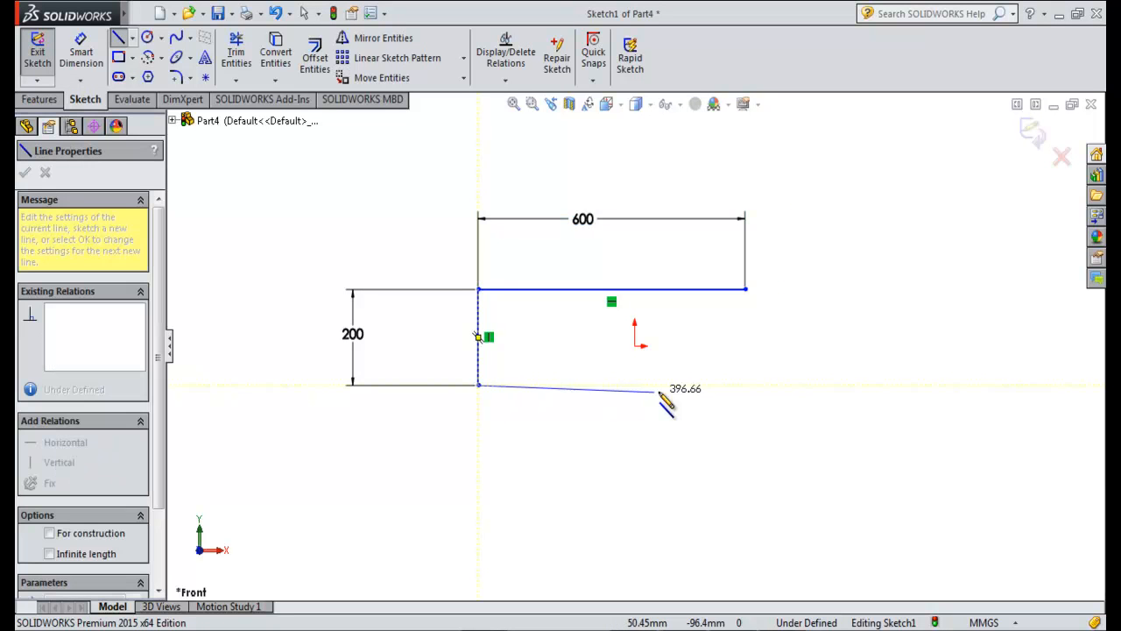
pyautogui.click(745, 386)
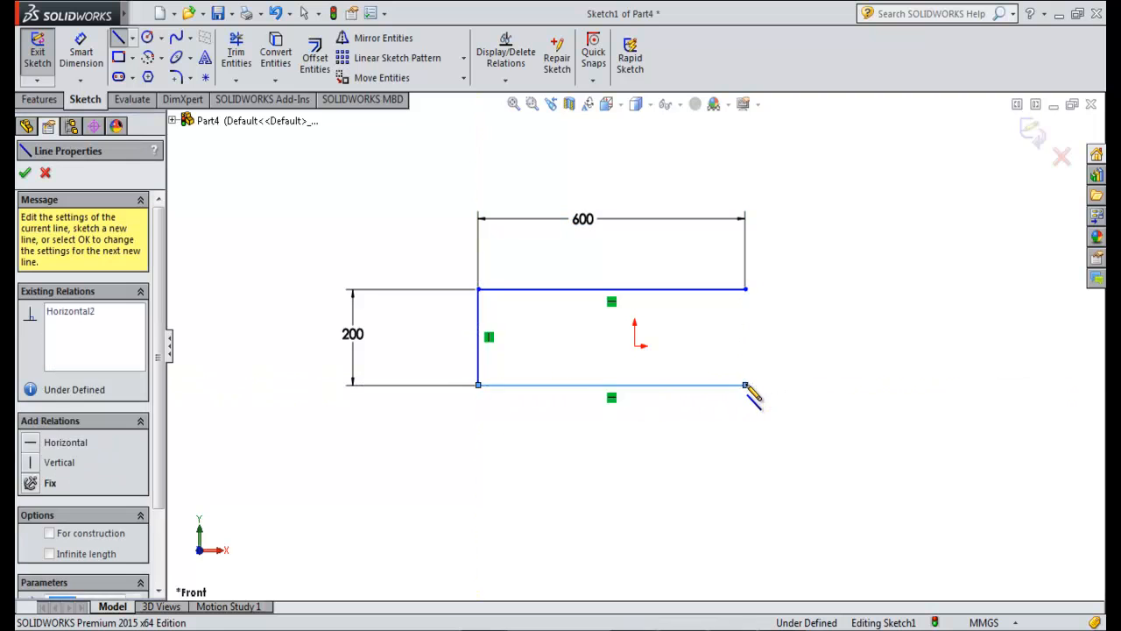
pyautogui.click(746, 289)
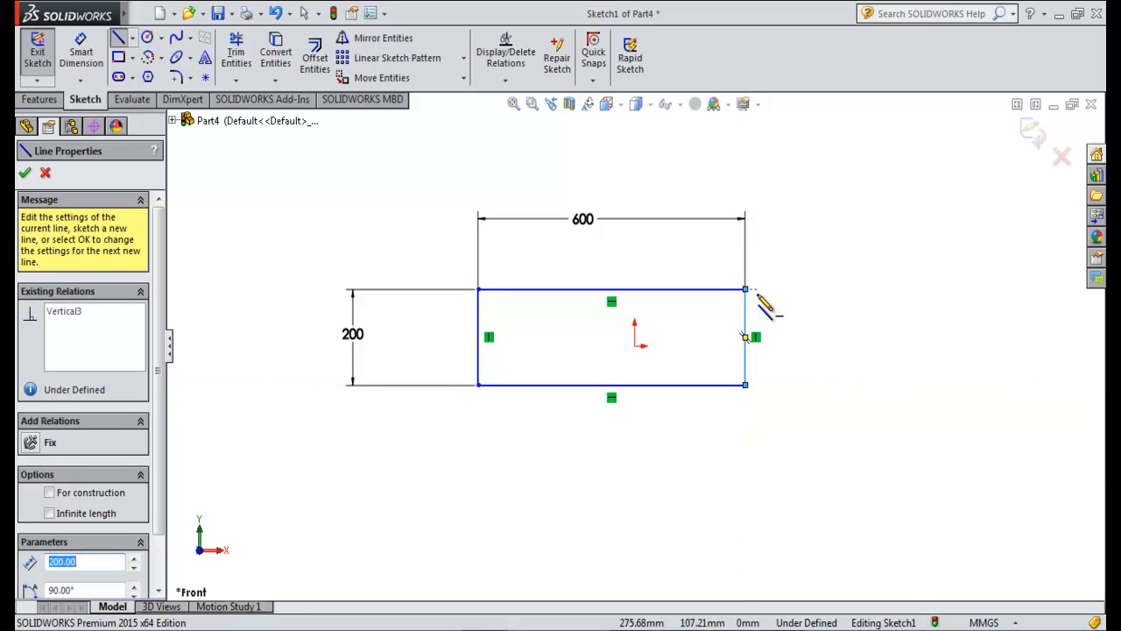
pyautogui.moveTo(846, 442); pyautogui.dragTo(818, 445, button='middle')
pyautogui.press('space')
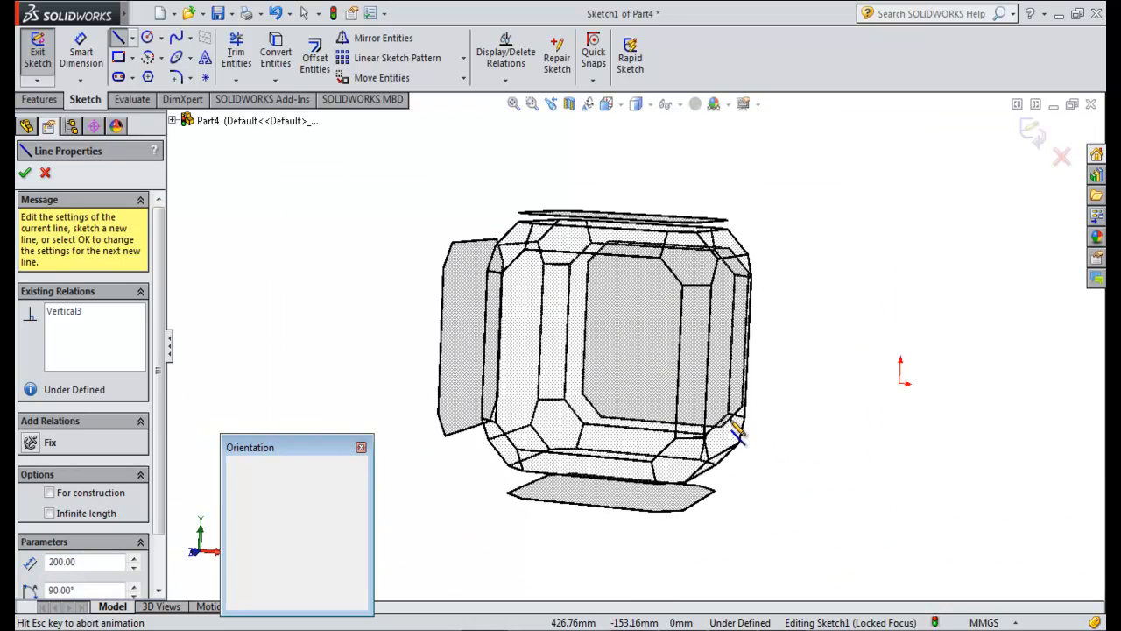
pyautogui.click(623, 321)
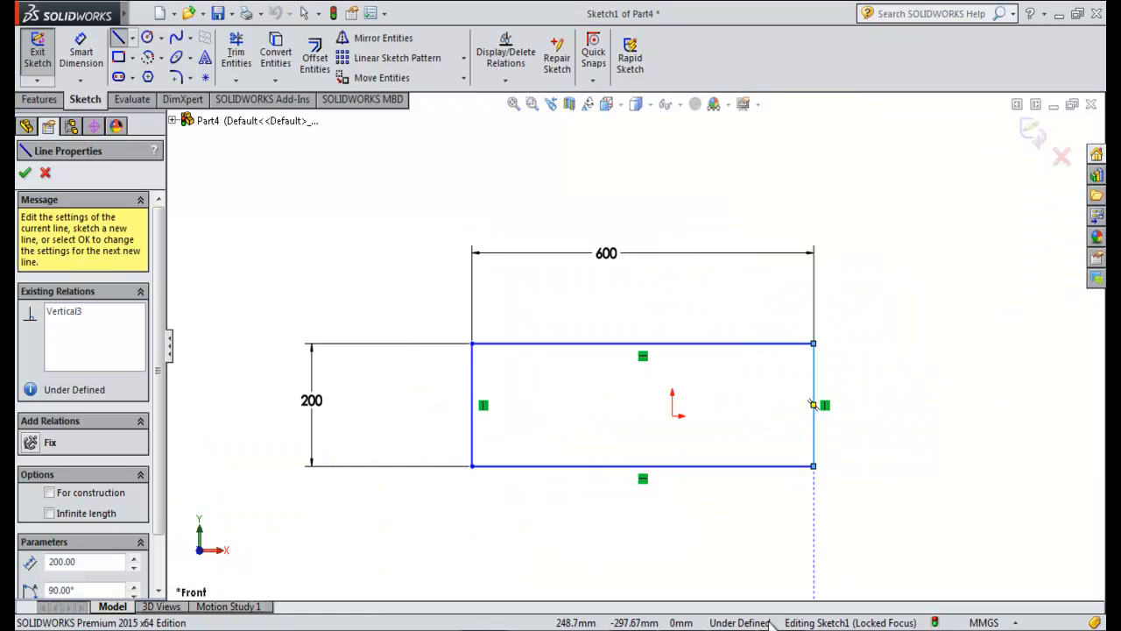
# - Examine the dimensions of the body's waist in mobile_charger-1.jpg in Picasa Photo Viewer and return to the SOLIDWORKS sketch
pyautogui.hotkey('alt', 'Tab')
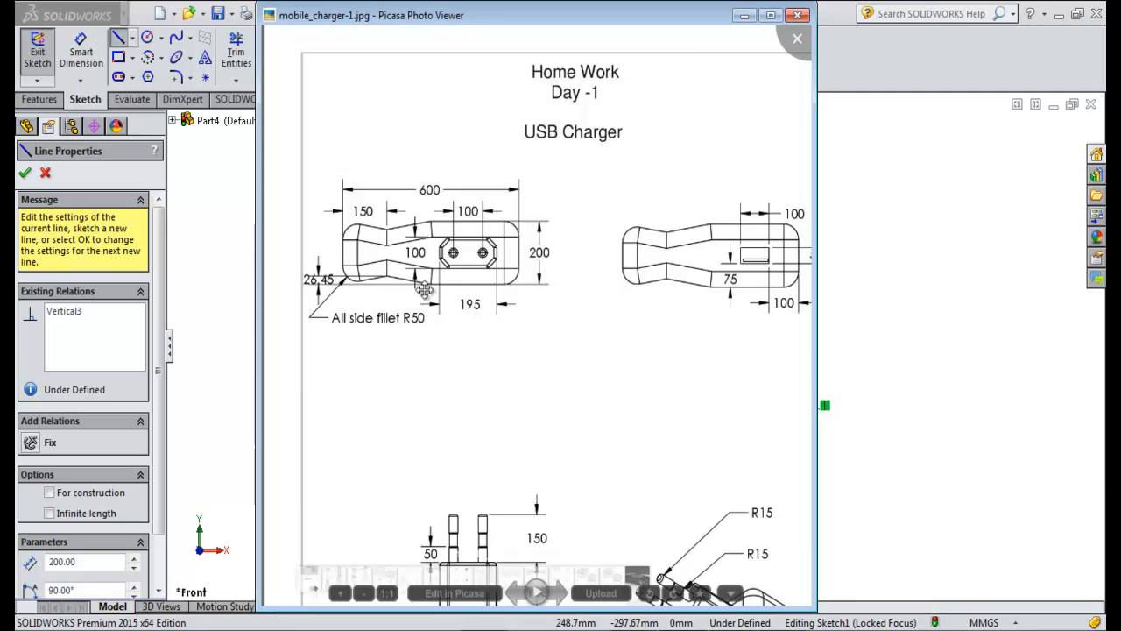
pyautogui.scroll(2, 413, 243)
pyautogui.scroll(1, 414, 244)
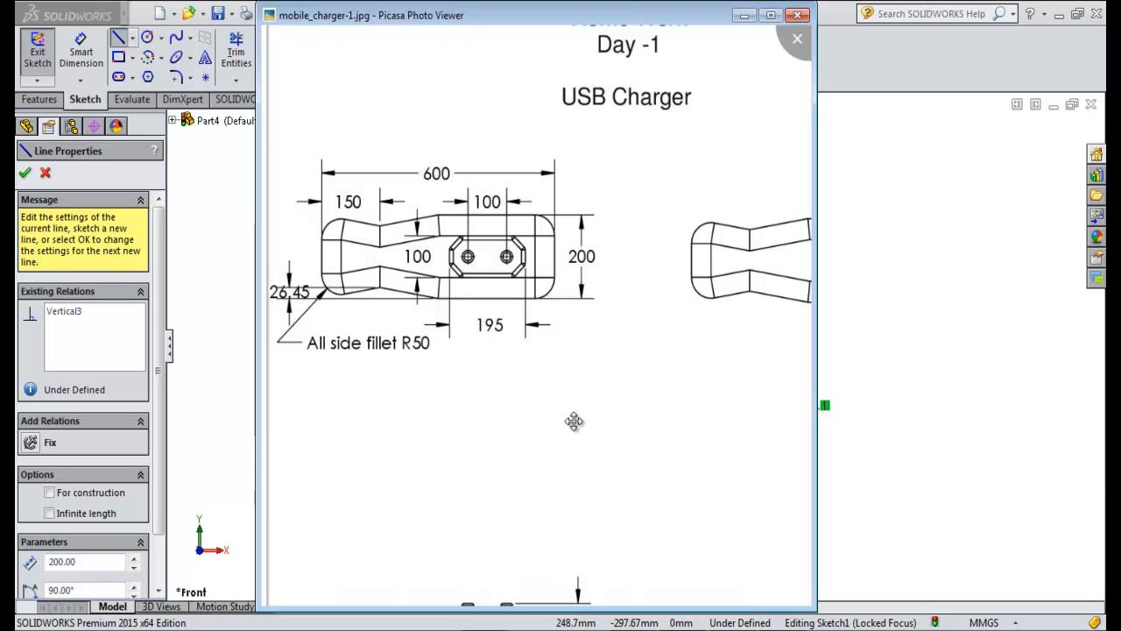
pyautogui.click(743, 16)
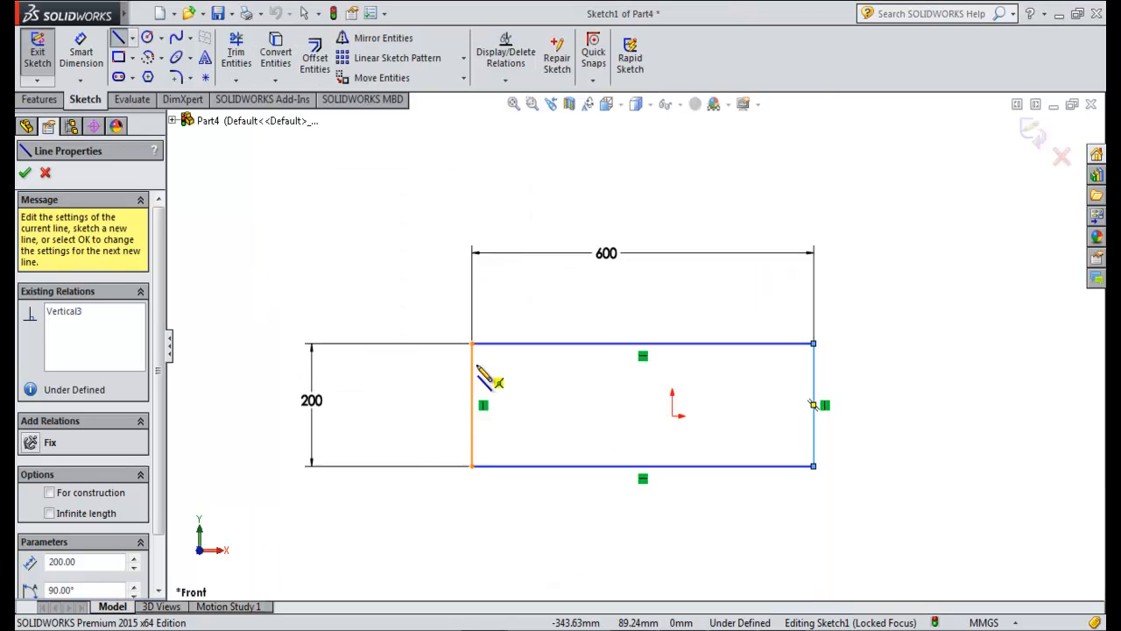
# - Sketch a horizontal line about 137 mm long along the rectangle's top edge, starting at its upper-left corner
pyautogui.click(121, 38)
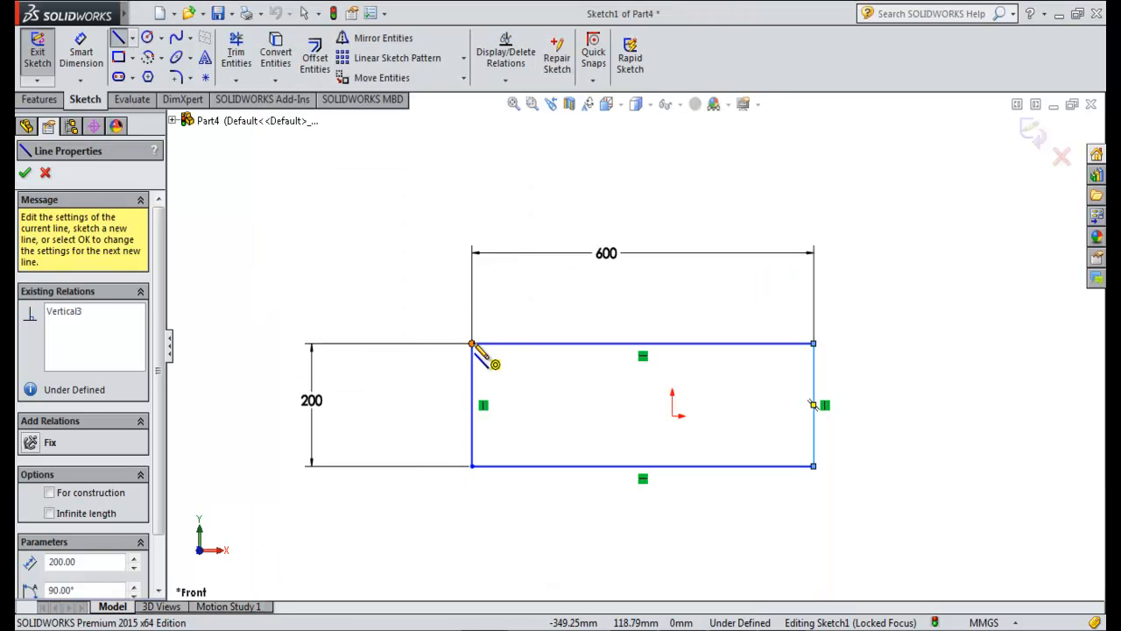
pyautogui.click(25, 172)
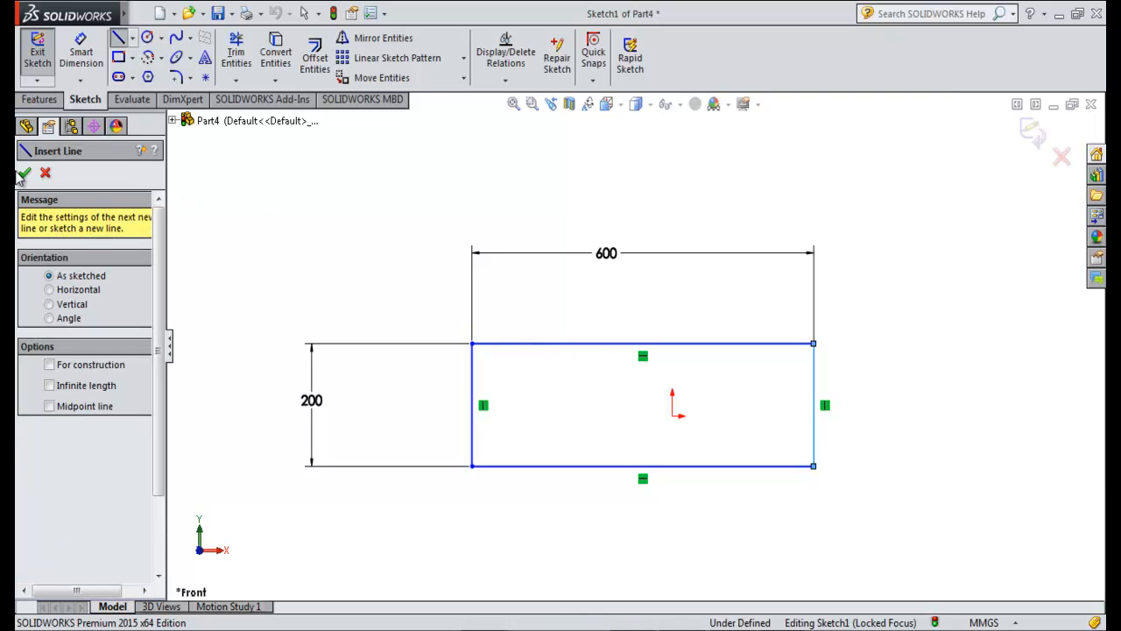
pyautogui.click(45, 173)
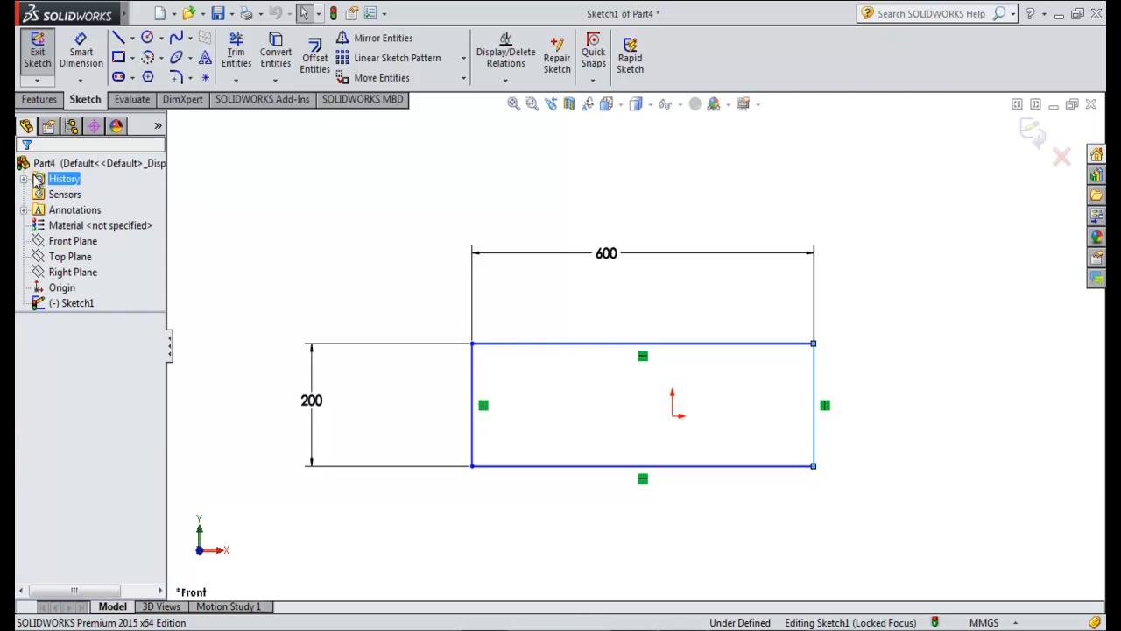
pyautogui.click(122, 45)
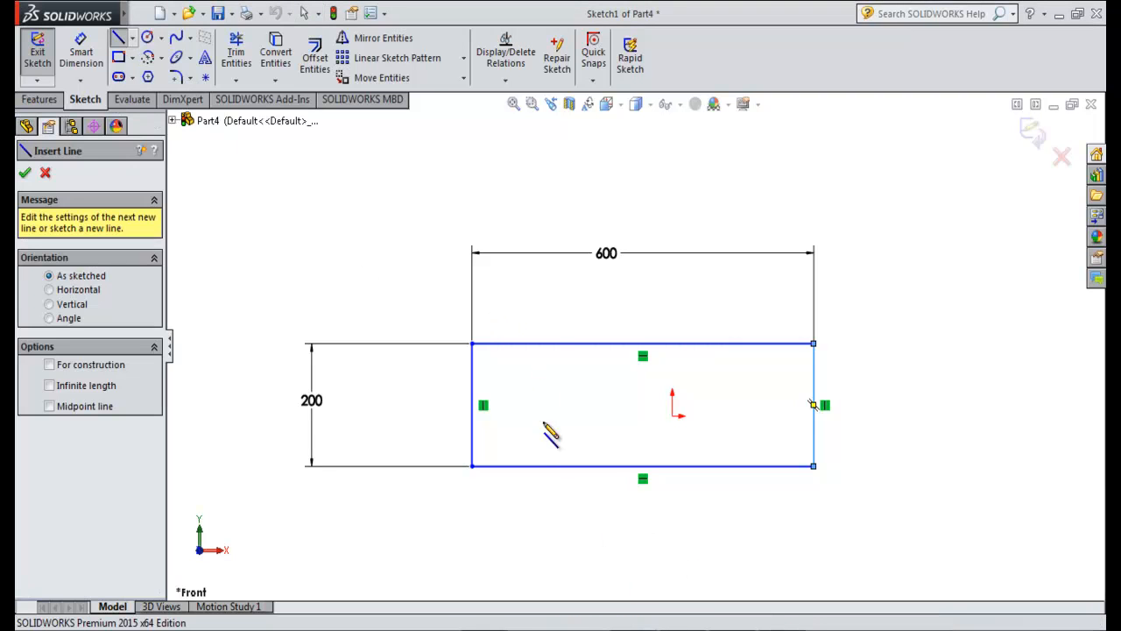
pyautogui.click(473, 345)
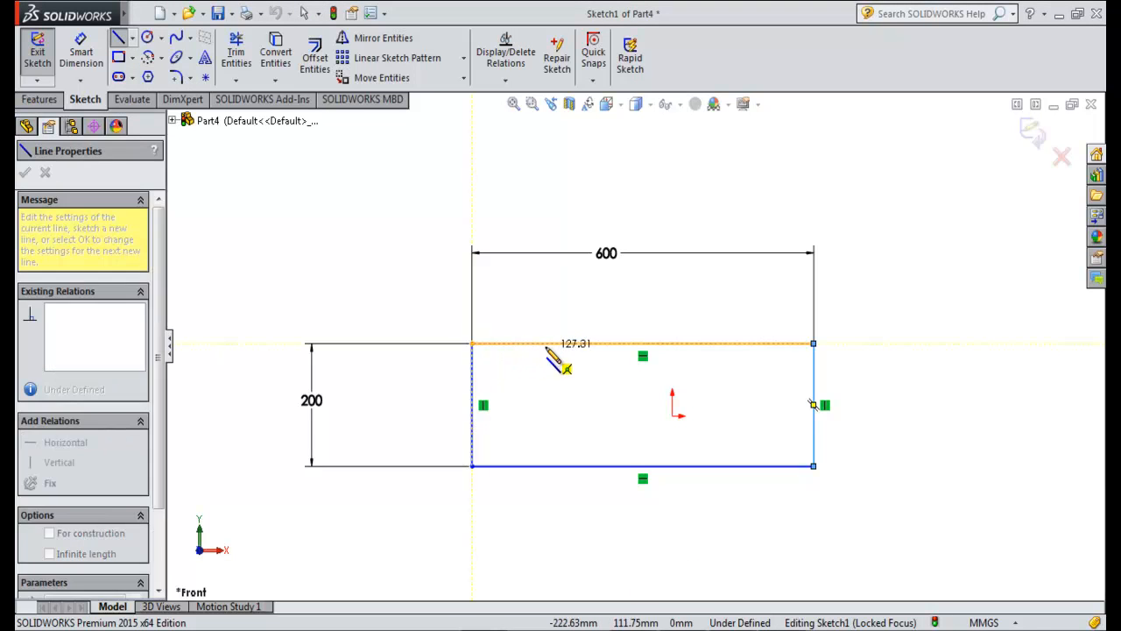
pyautogui.click(550, 343)
pyautogui.press('Escape')
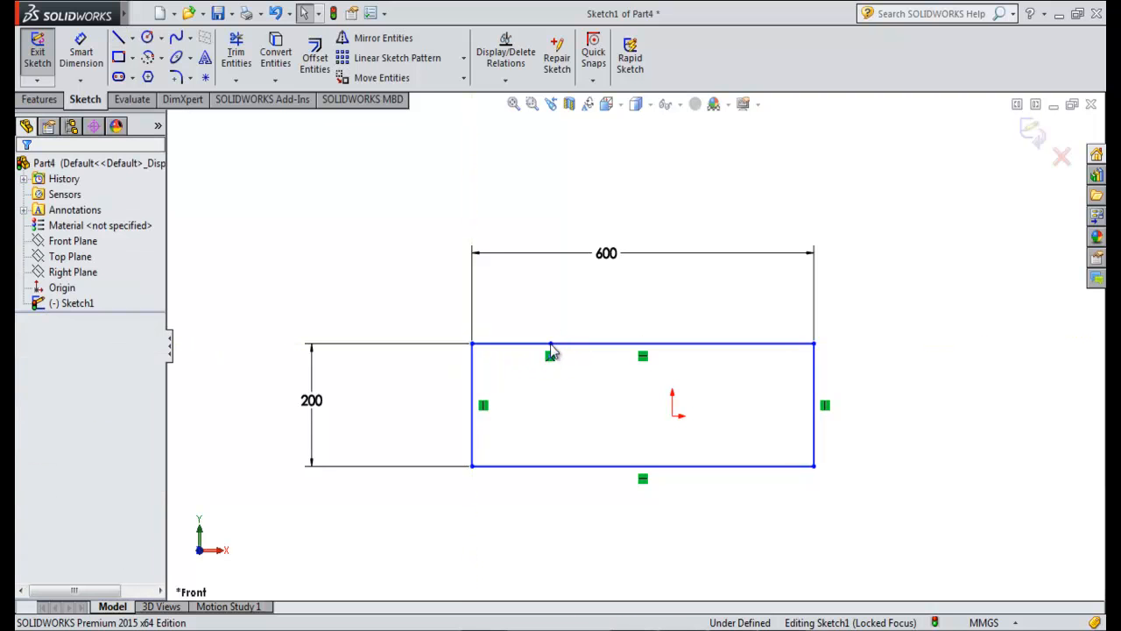
# - Dimension the new line between its endpoints on the top edge and set its length to 150 mm
pyautogui.click(81, 53)
pyautogui.click(474, 345)
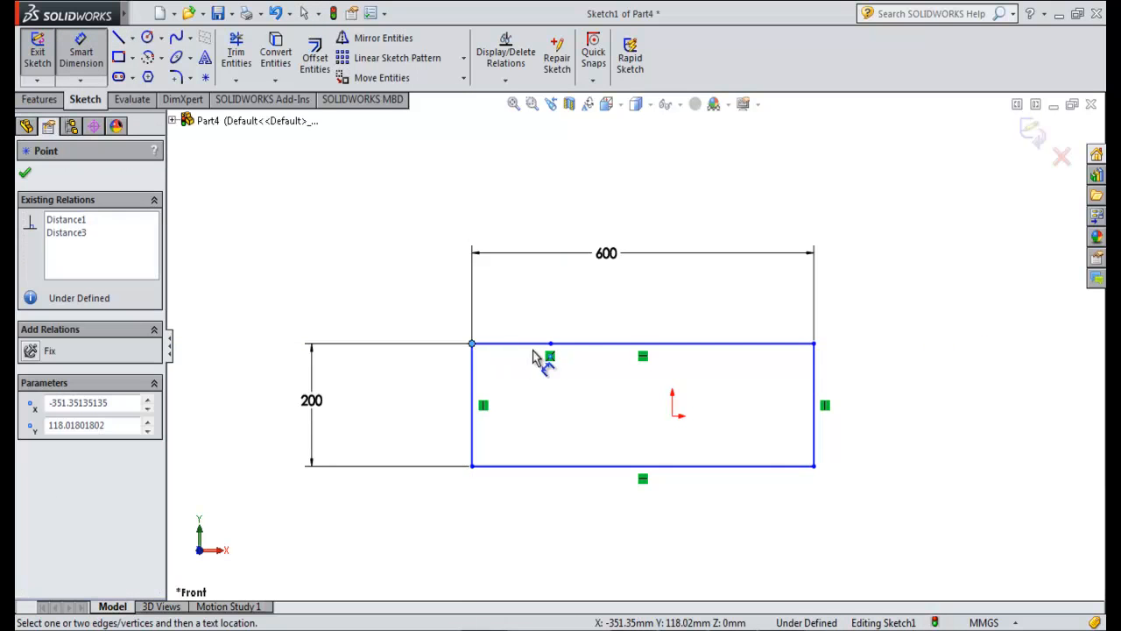
pyautogui.click(550, 344)
pyautogui.click(520, 295)
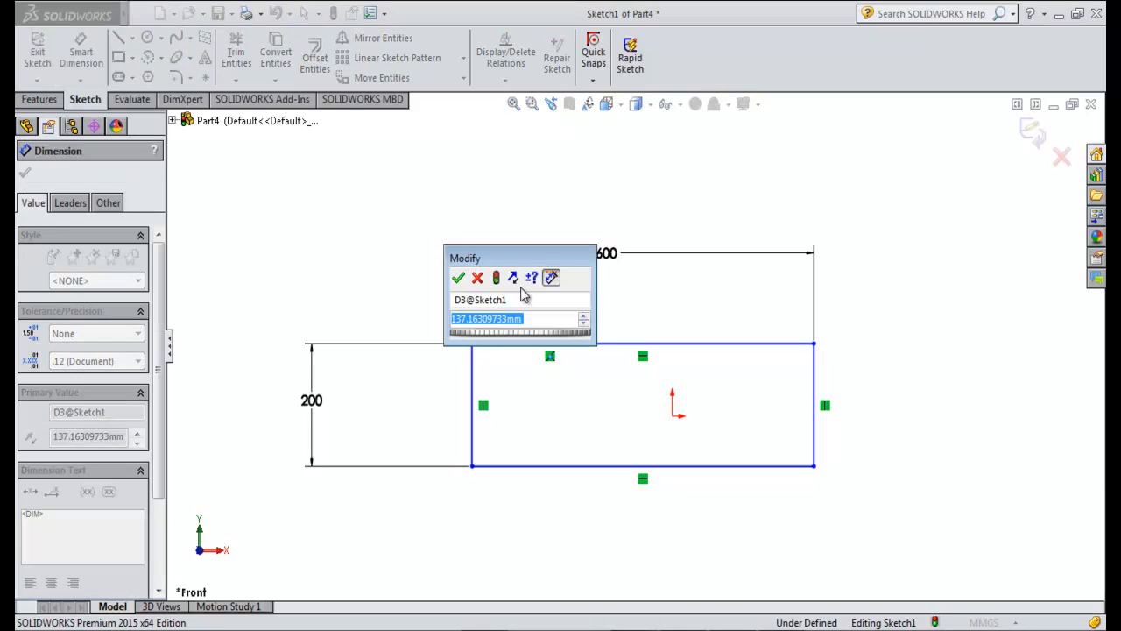
pyautogui.write('150')
pyautogui.press('Return')
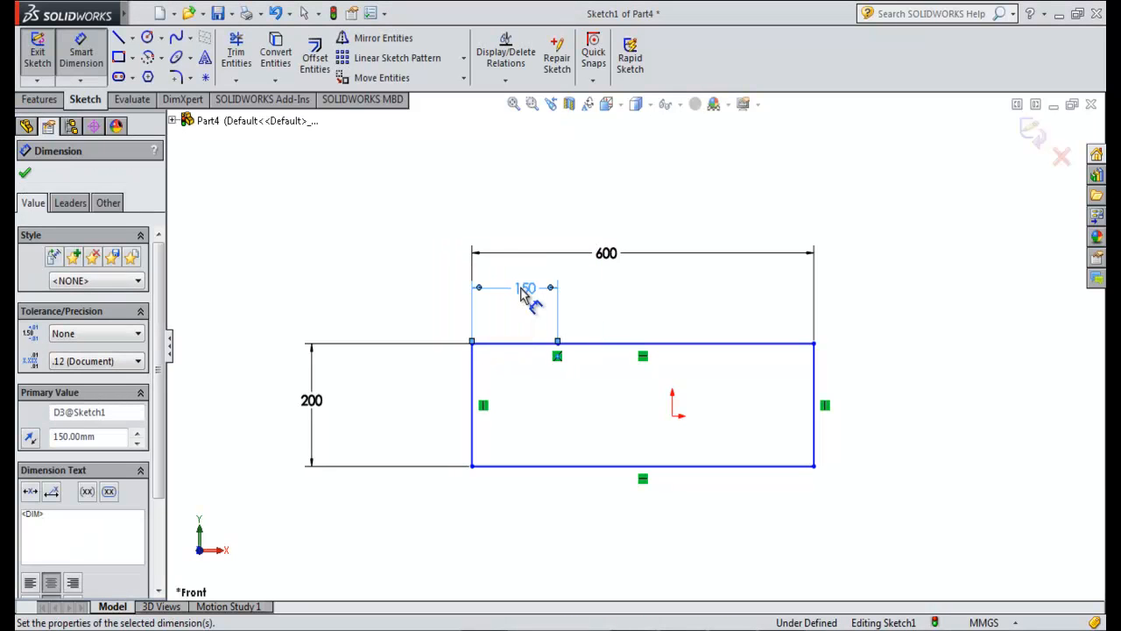
# - Sketch a short vertical line about 43 mm long downward from the right end of the 150 mm line
pyautogui.click(118, 38)
pyautogui.click(558, 343)
pyautogui.doubleClick(557, 370)
pyautogui.press('Escape')
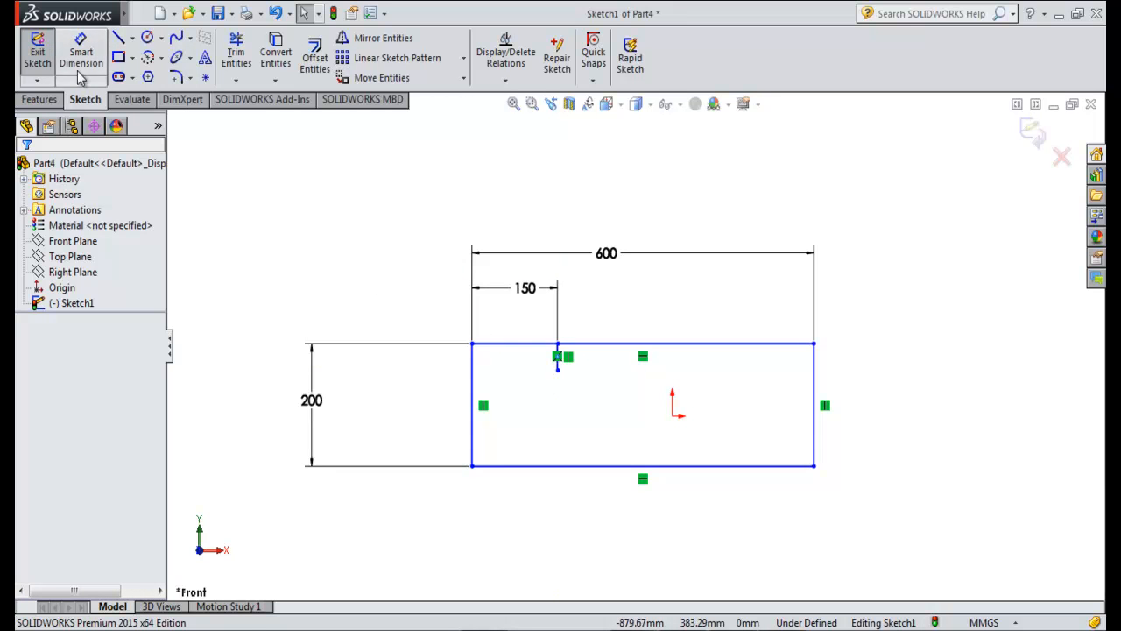
# - Dimension the short vertical line and set its length to 26.45 mm
pyautogui.click(80, 53)
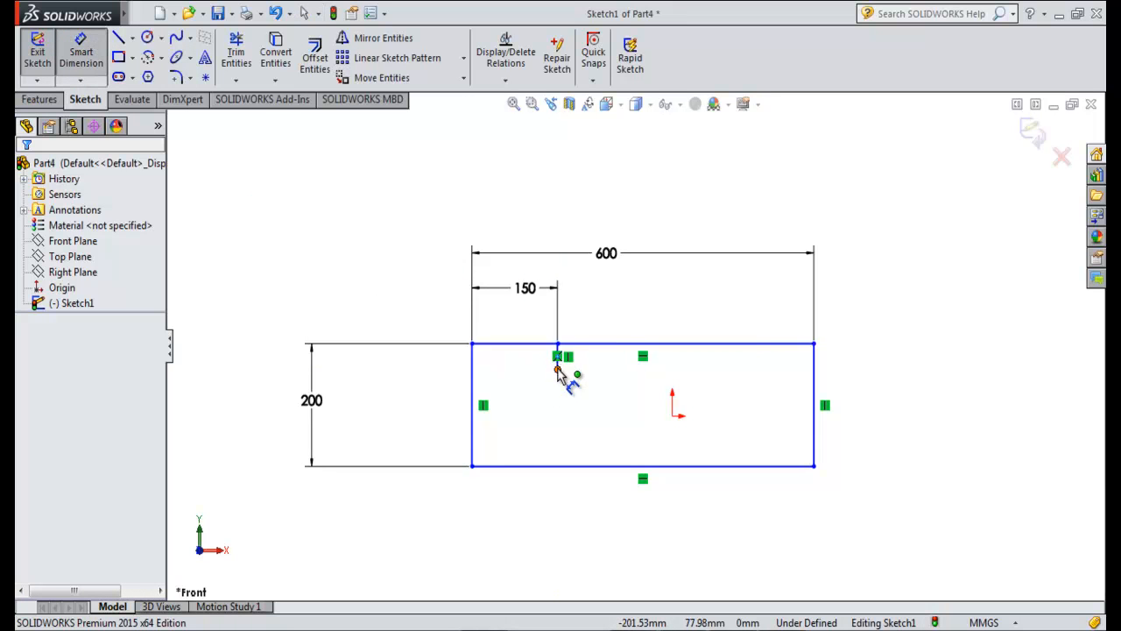
pyautogui.click(558, 368)
pyautogui.click(516, 345)
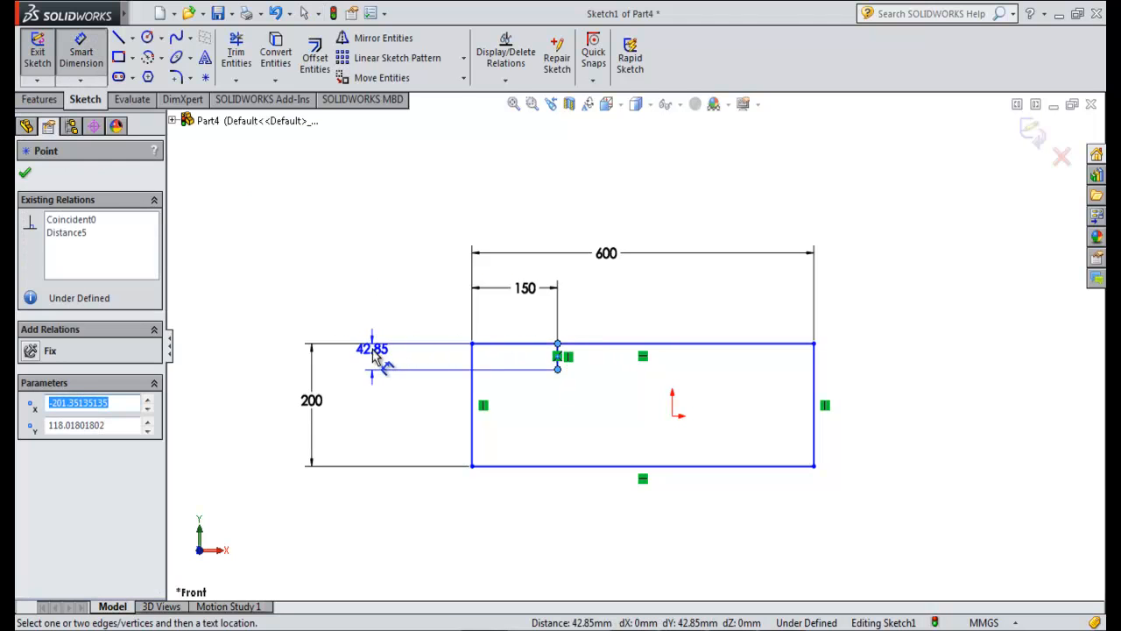
pyautogui.click(379, 359)
pyautogui.write('26.')
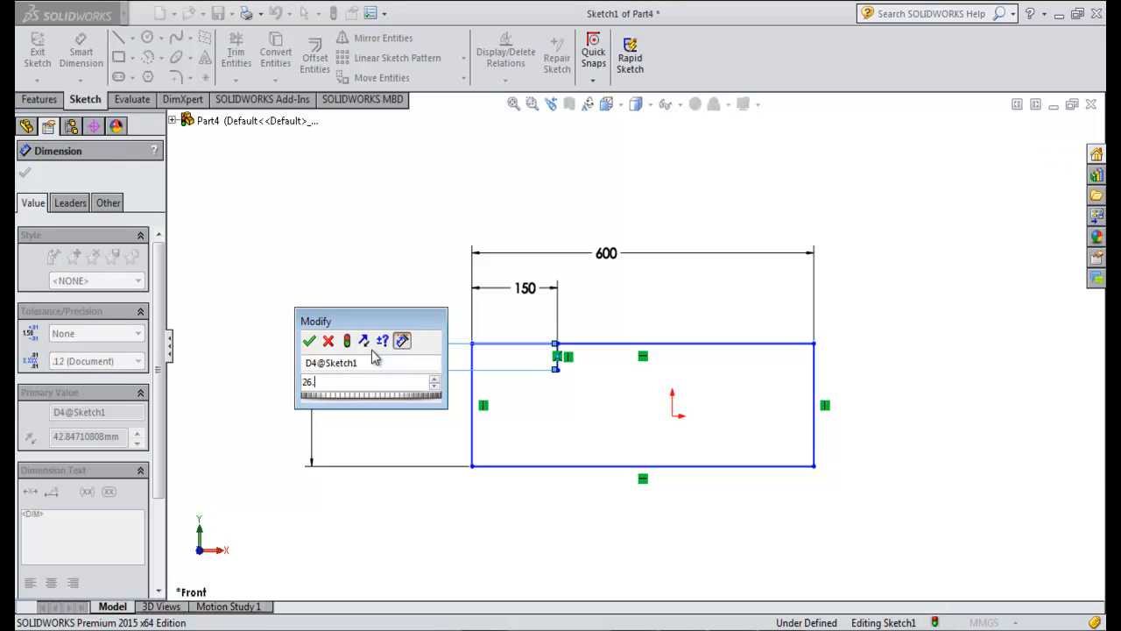
pyautogui.write('45')
pyautogui.press('Return')
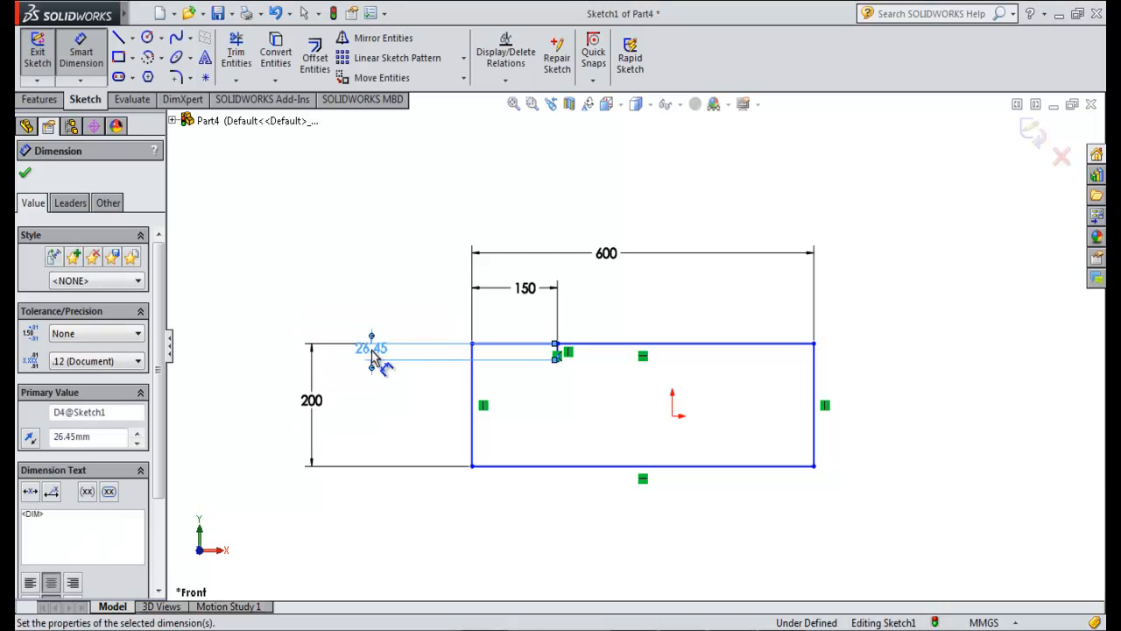
# - Sketch a second horizontal line about 138 mm long along the top edge, rightward from the short vertical line's upper endpoint
pyautogui.click(119, 37)
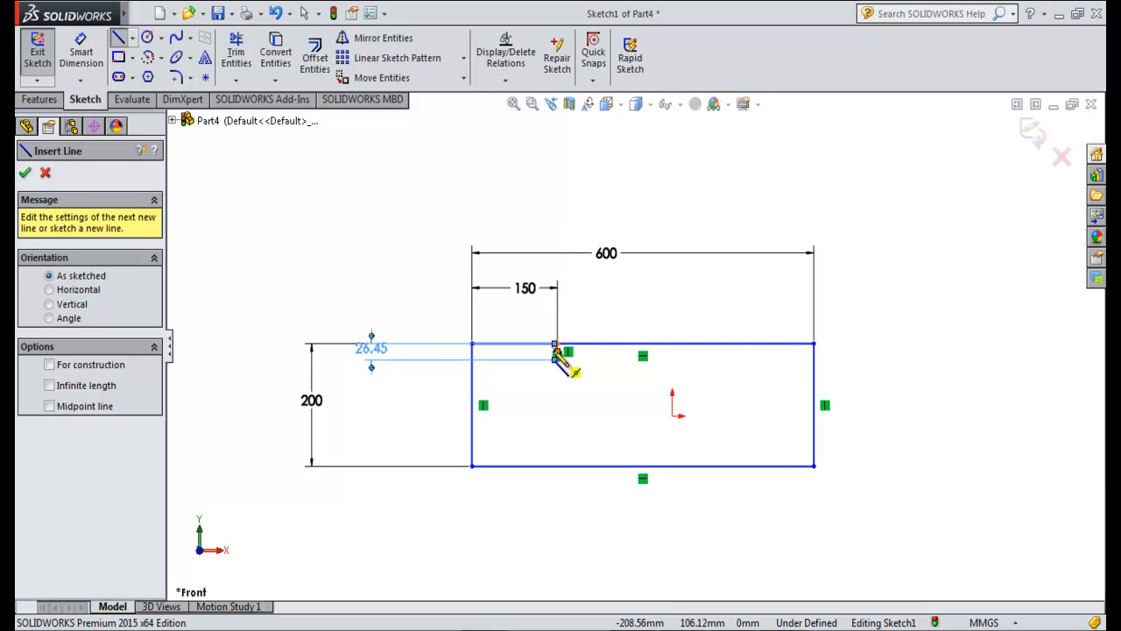
pyautogui.click(558, 344)
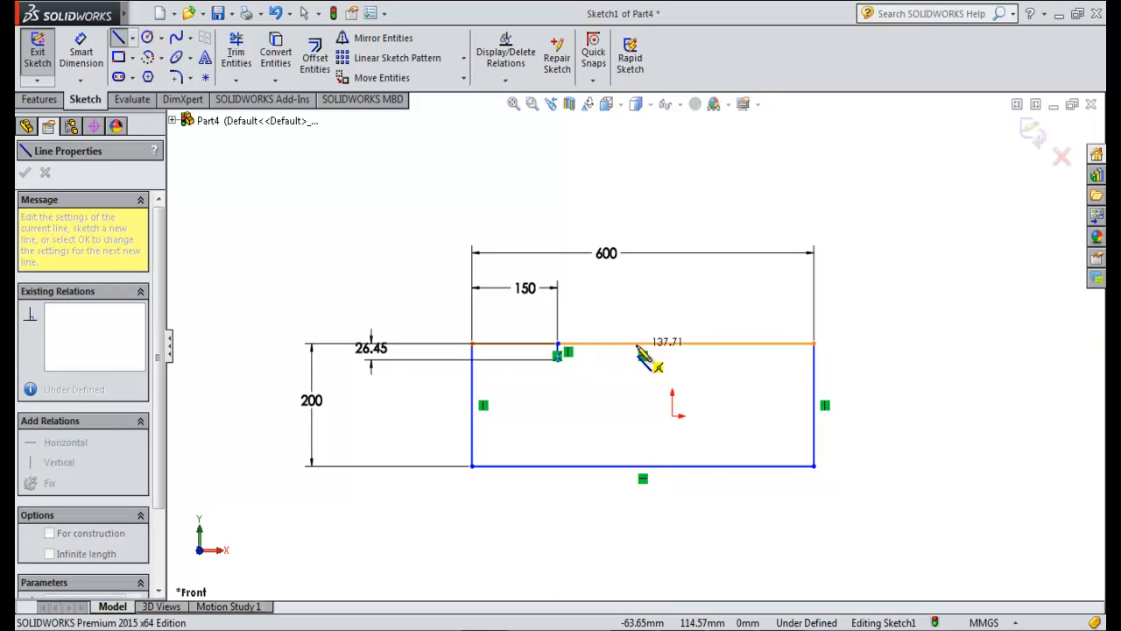
pyautogui.click(637, 346)
pyautogui.press('Escape')
# - Dimension the second horizontal line between its endpoints and set its length to 150 mm
pyautogui.click(88, 57)
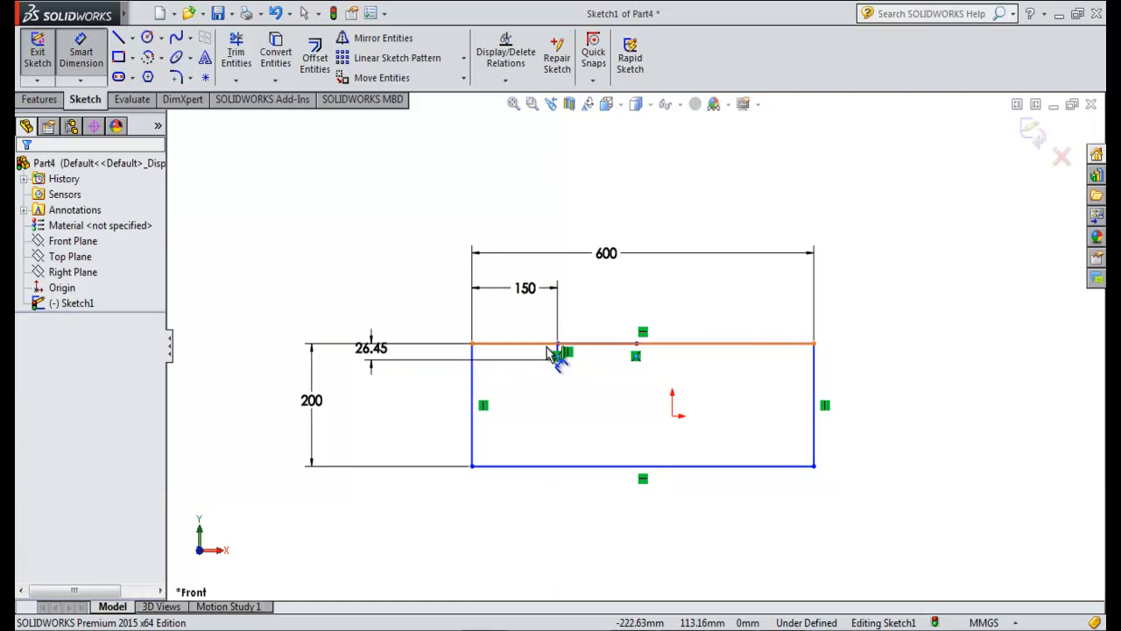
pyautogui.click(559, 346)
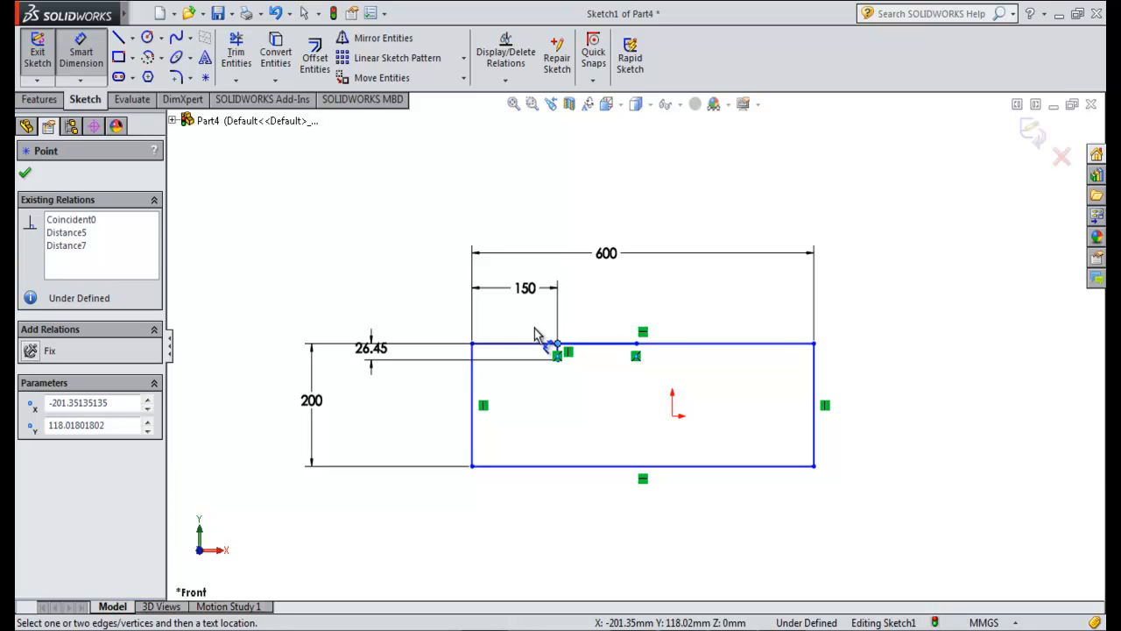
pyautogui.click(636, 343)
pyautogui.click(611, 294)
pyautogui.write('150')
pyautogui.press('Return')
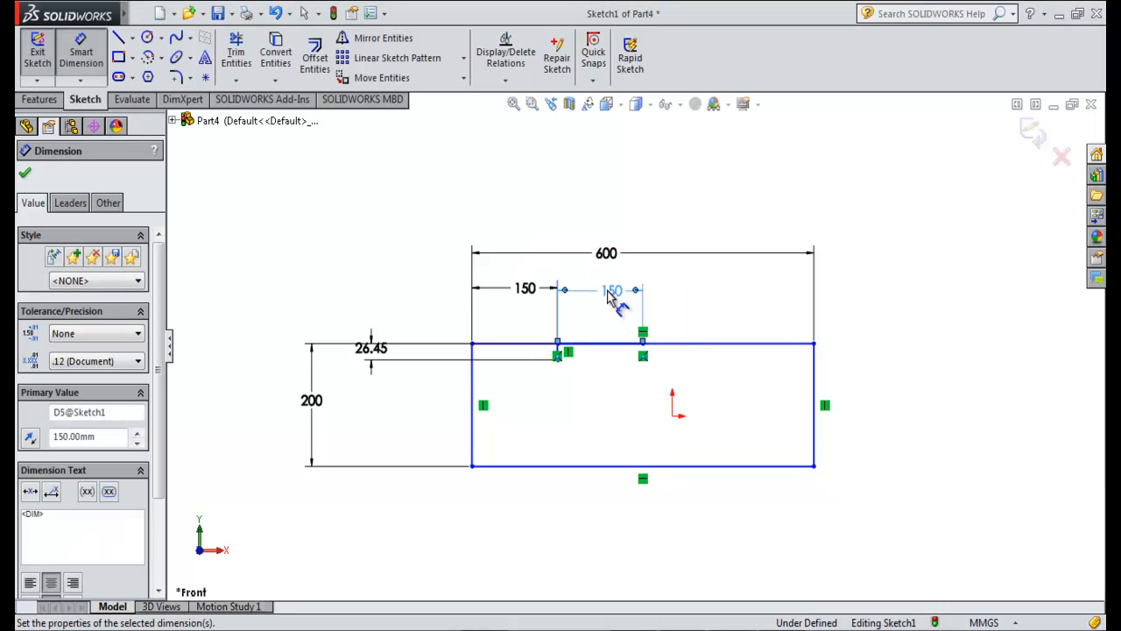
# - Sketch two sloped lines joining the upper-left corner and the second horizontal line's right end to the short vertical line's lower endpoint
pyautogui.click(118, 39)
pyautogui.moveTo(472, 343)
pyautogui.mouseDown()
pyautogui.moveTo(583, 383)
pyautogui.moveTo(557, 358)
pyautogui.mouseUp()
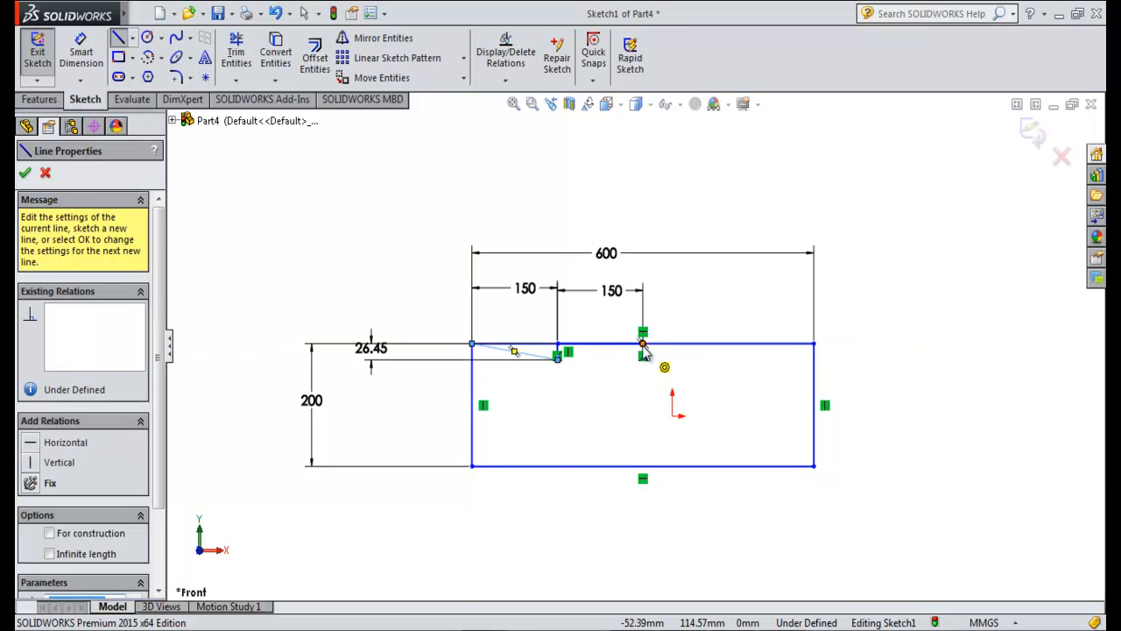
pyautogui.click(24, 173)
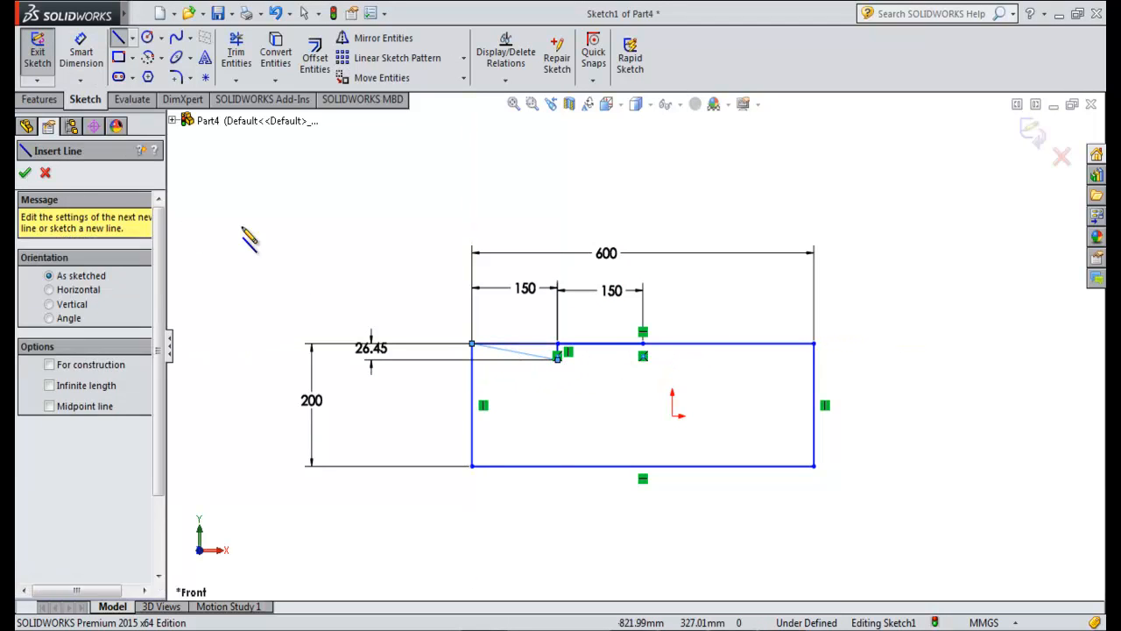
pyautogui.moveTo(558, 359); pyautogui.dragTo(643, 345)
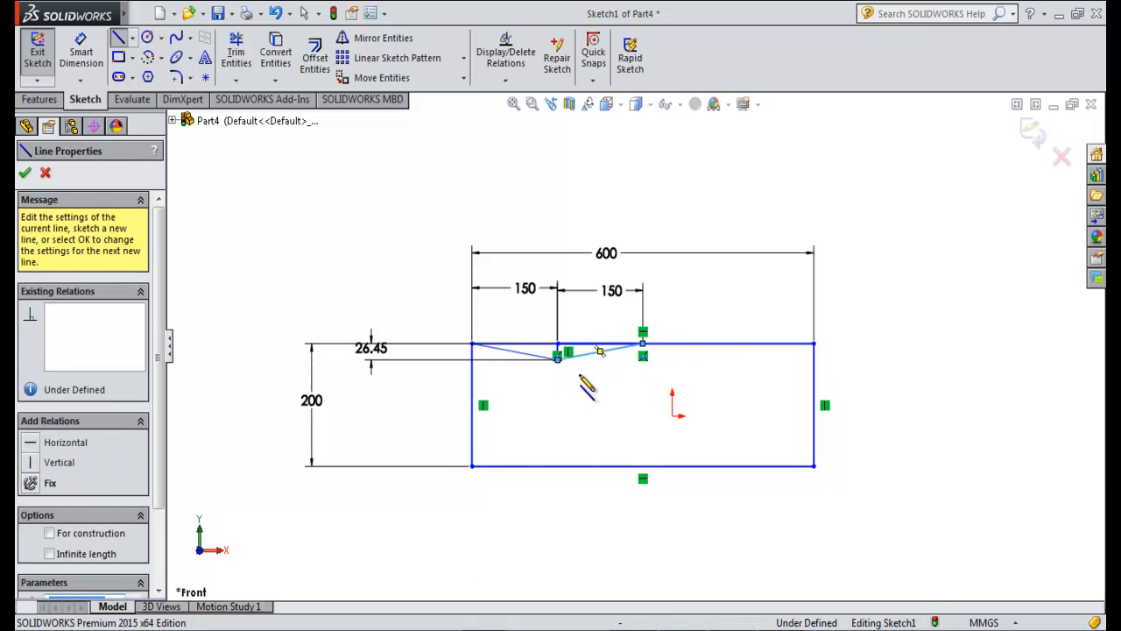
# - Trim away the top edge segments above the V-shaped notch and the short vertical line inside it
pyautogui.scroll(-5, 557, 352)
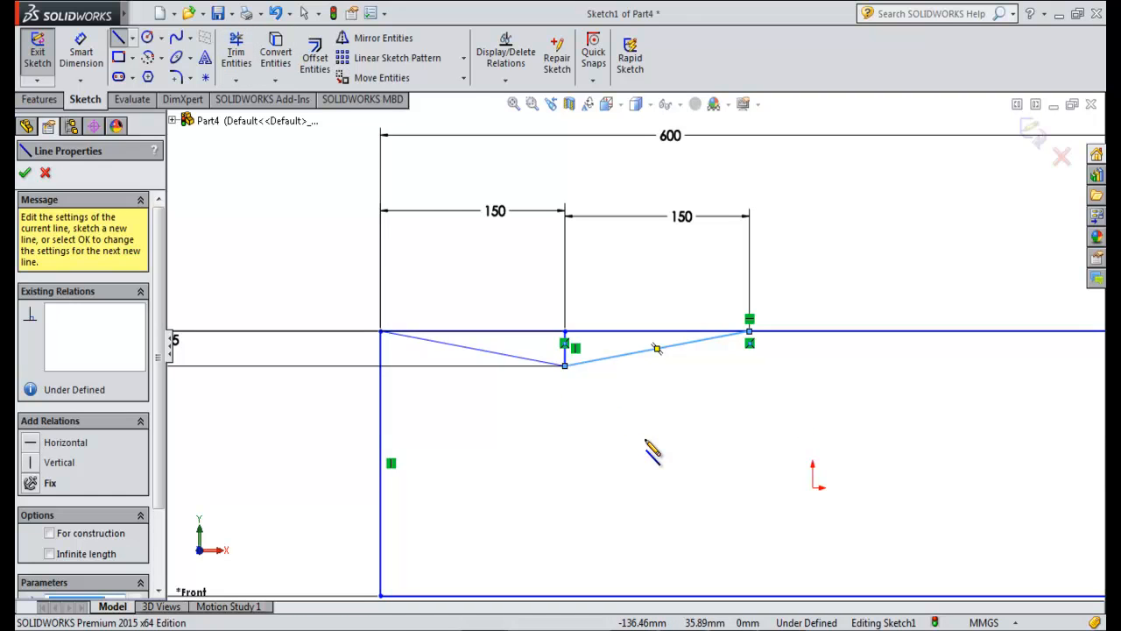
pyautogui.click(236, 54)
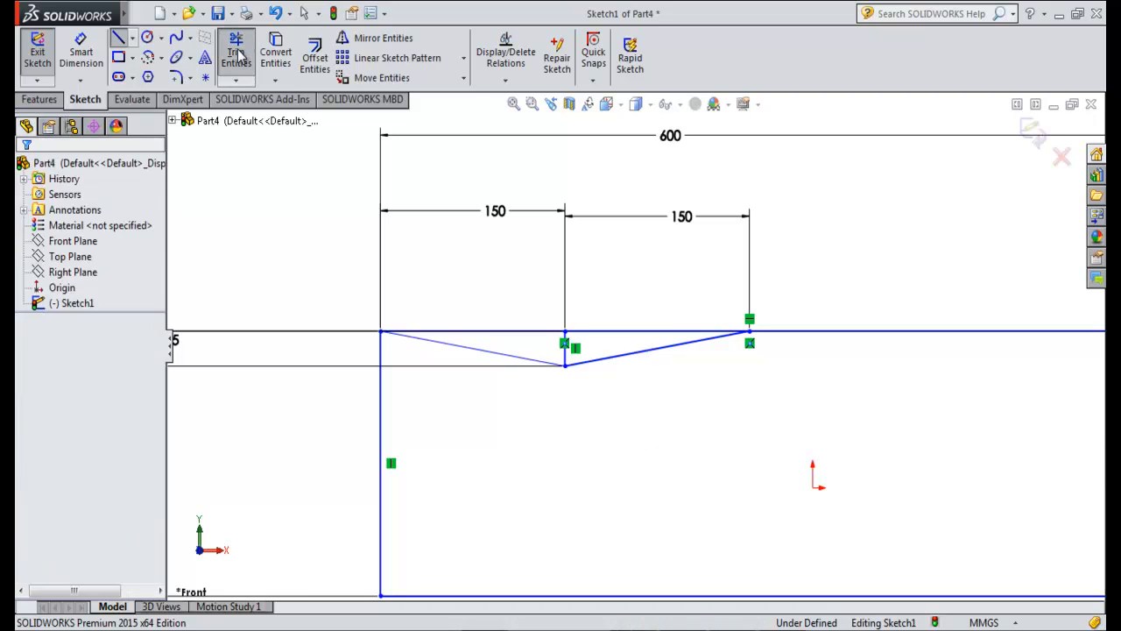
pyautogui.moveTo(493, 306)
pyautogui.mouseDown()
pyautogui.moveTo(508, 333)
pyautogui.moveTo(573, 359)
pyautogui.moveTo(659, 309)
pyautogui.mouseUp()
pyautogui.press('Escape')
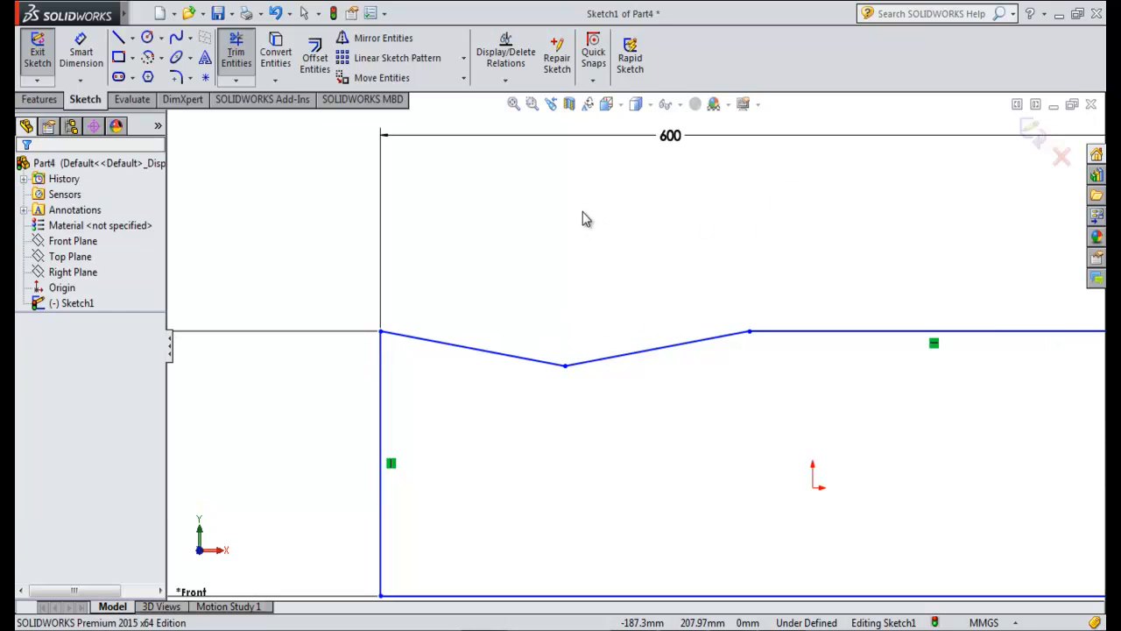
# - Sketch a vertical line about 54 mm long upward from the bottom edge, aligned directly below the upper notch's vertex
pyautogui.press('f')
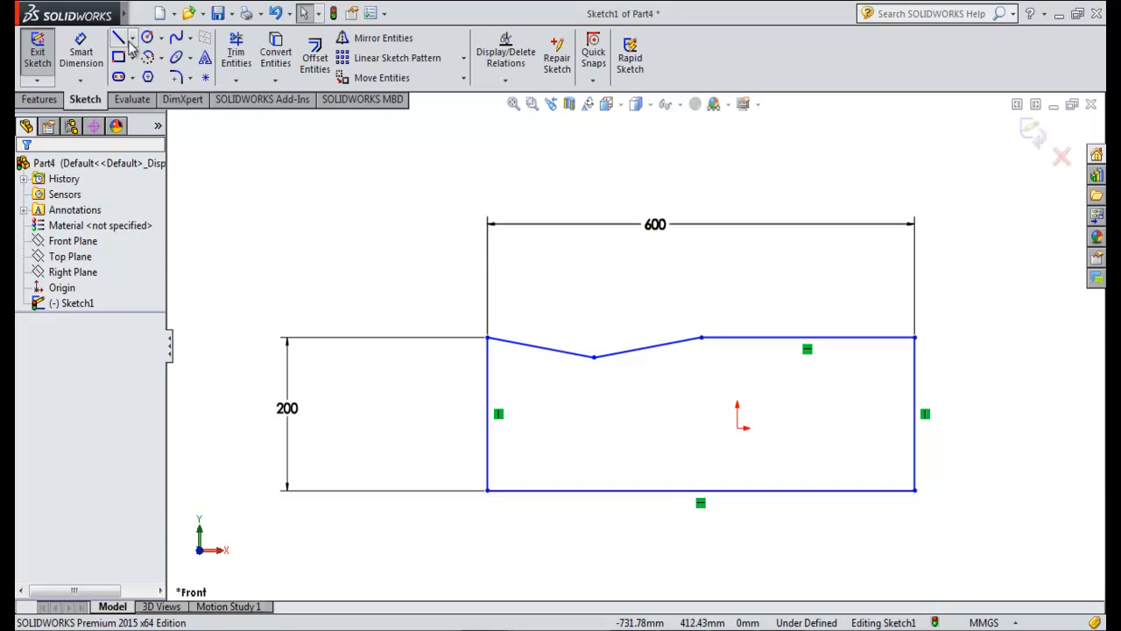
pyautogui.click(120, 46)
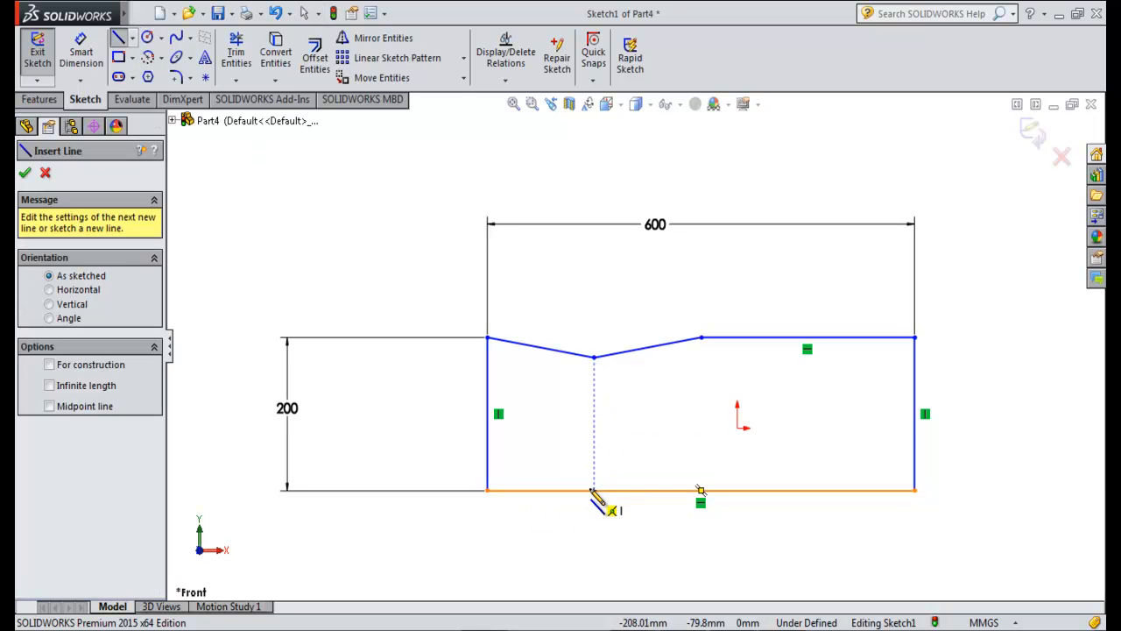
pyautogui.click(594, 491)
pyautogui.click(594, 448)
pyautogui.press('Escape')
# - Dimension the lower vertical line and set its length to 26.45 mm
pyautogui.click(81, 51)
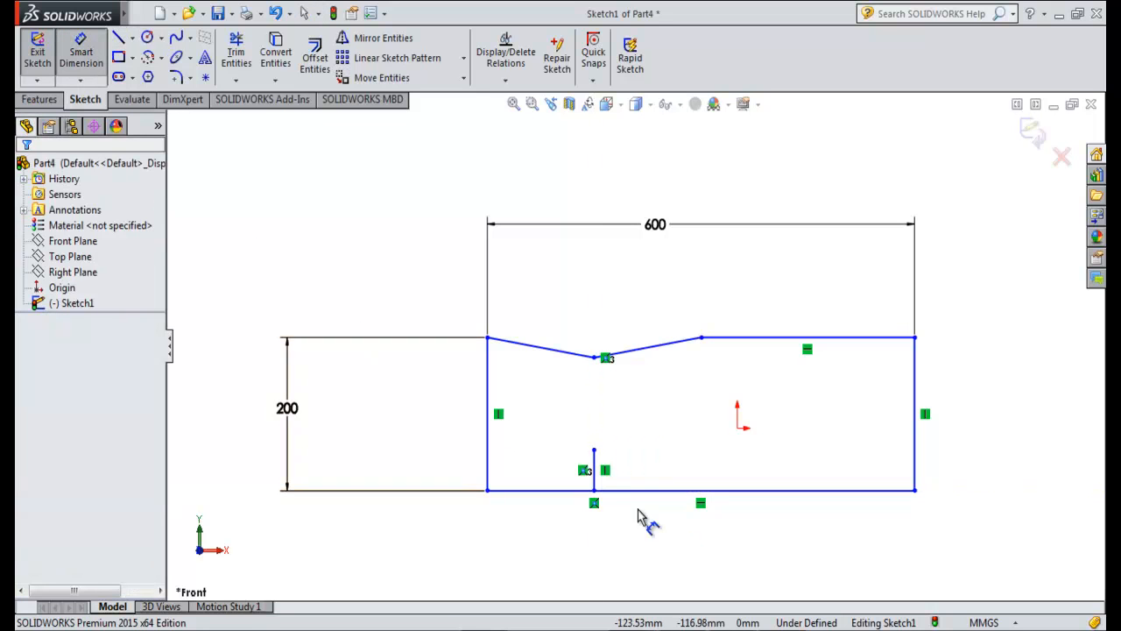
pyautogui.click(593, 473)
pyautogui.click(400, 476)
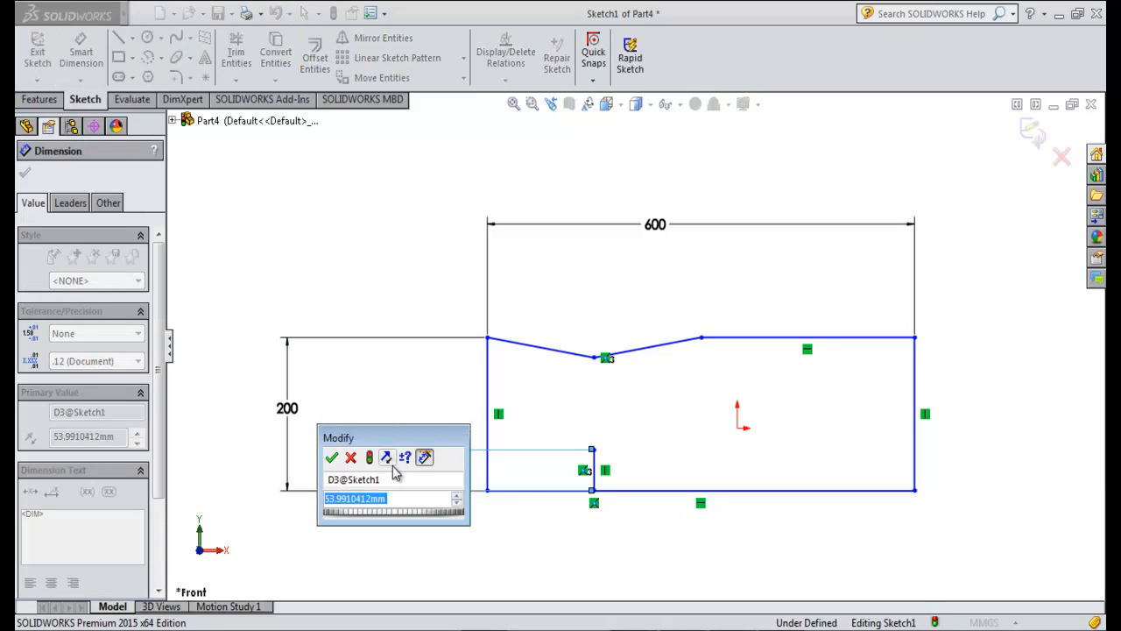
pyautogui.write('26.45')
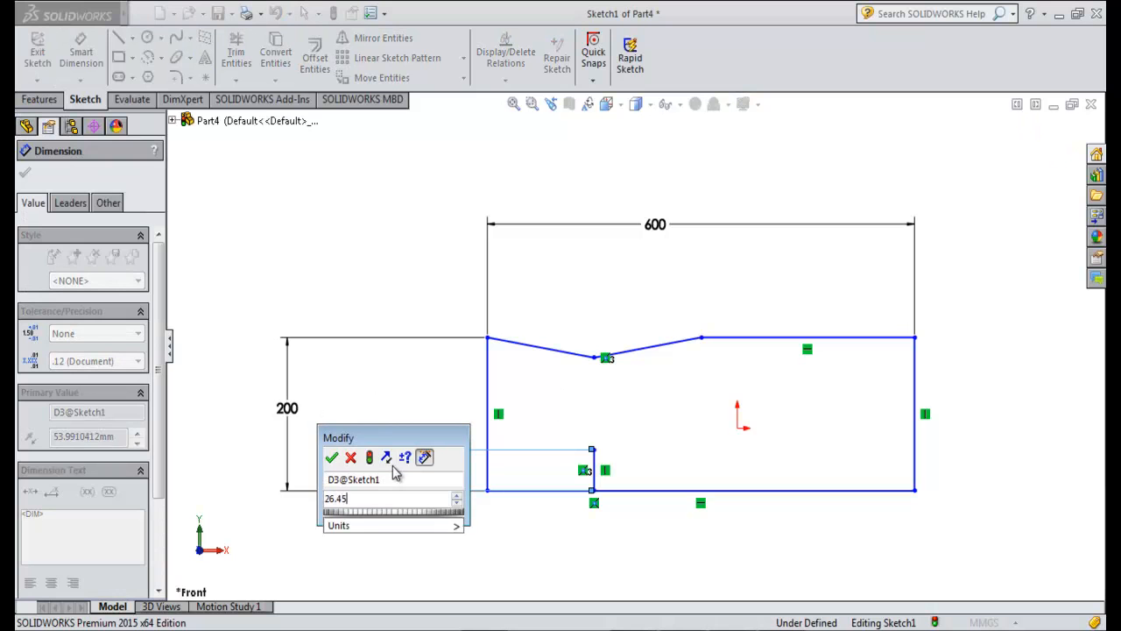
pyautogui.press('Return')
pyautogui.press('Escape')
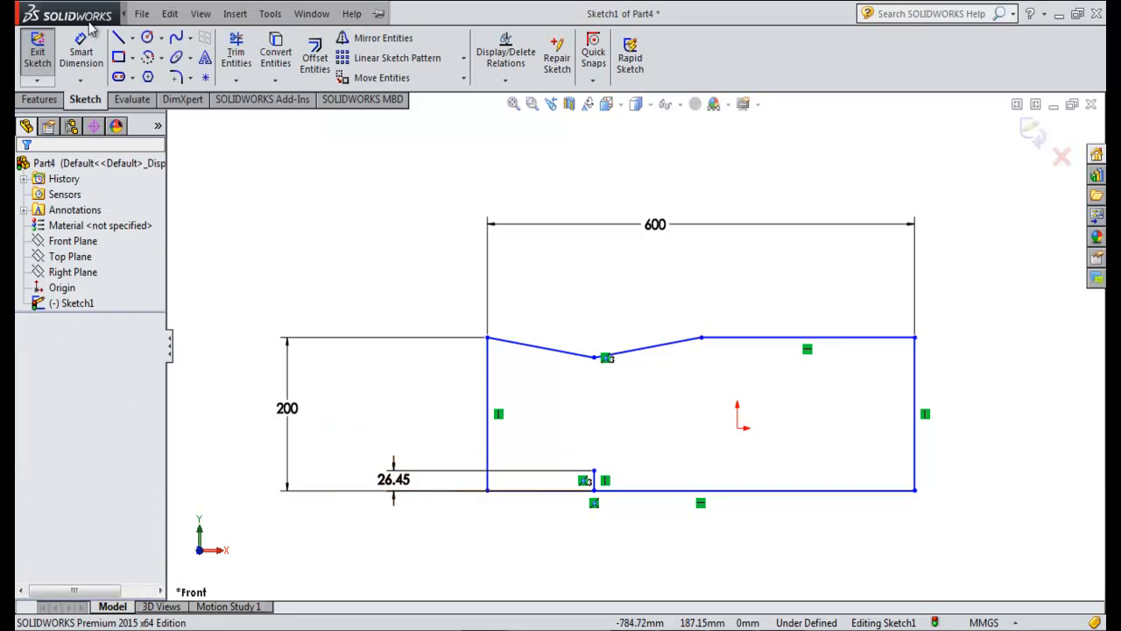
# - Sketch two sloped lines from the short lower vertical line's upper endpoint, one to the lower-left corner and one to the bottom edge below the upper notch's end
pyautogui.click(117, 37)
pyautogui.moveTo(488, 491); pyautogui.dragTo(593, 472)
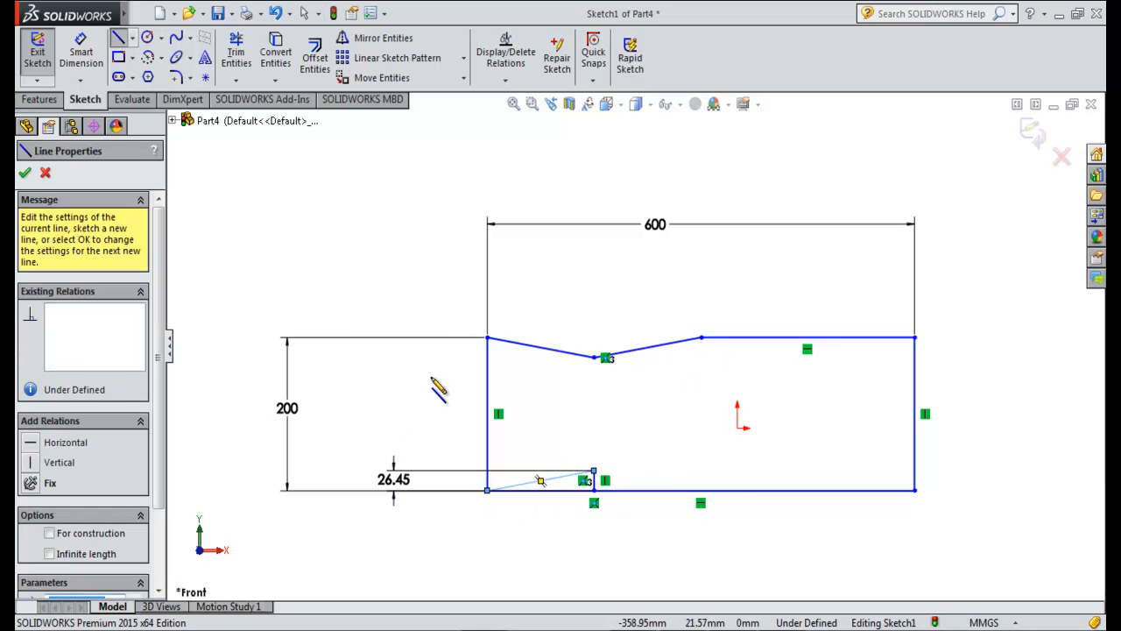
pyautogui.click(45, 173)
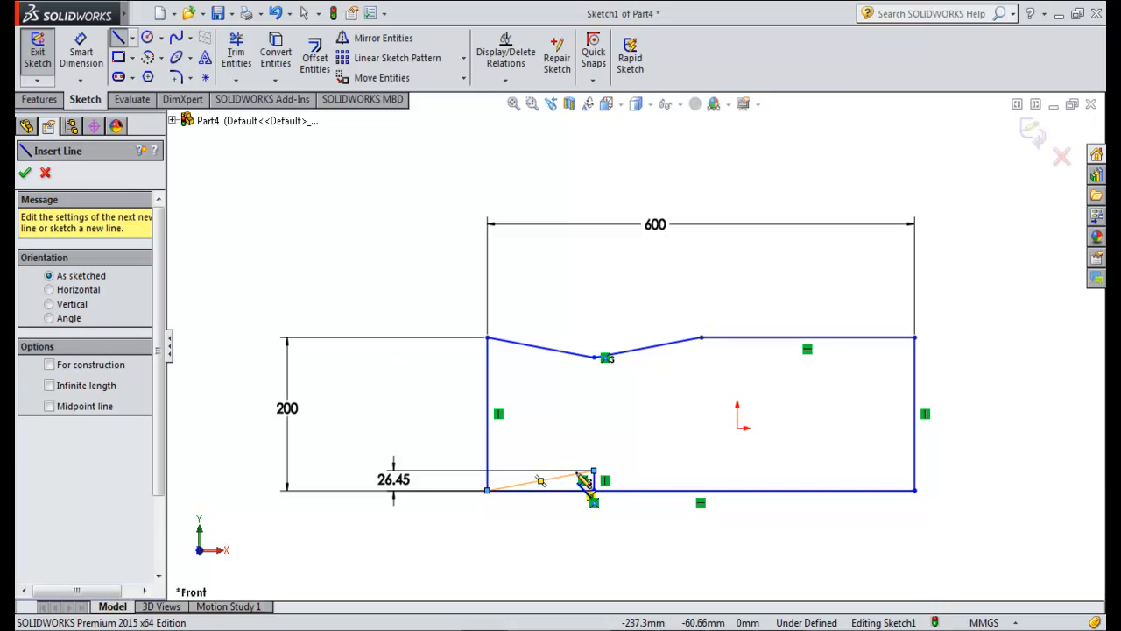
pyautogui.moveTo(594, 471)
pyautogui.mouseDown()
pyautogui.moveTo(709, 502)
pyautogui.moveTo(701, 491)
pyautogui.mouseUp()
pyautogui.press('Escape')
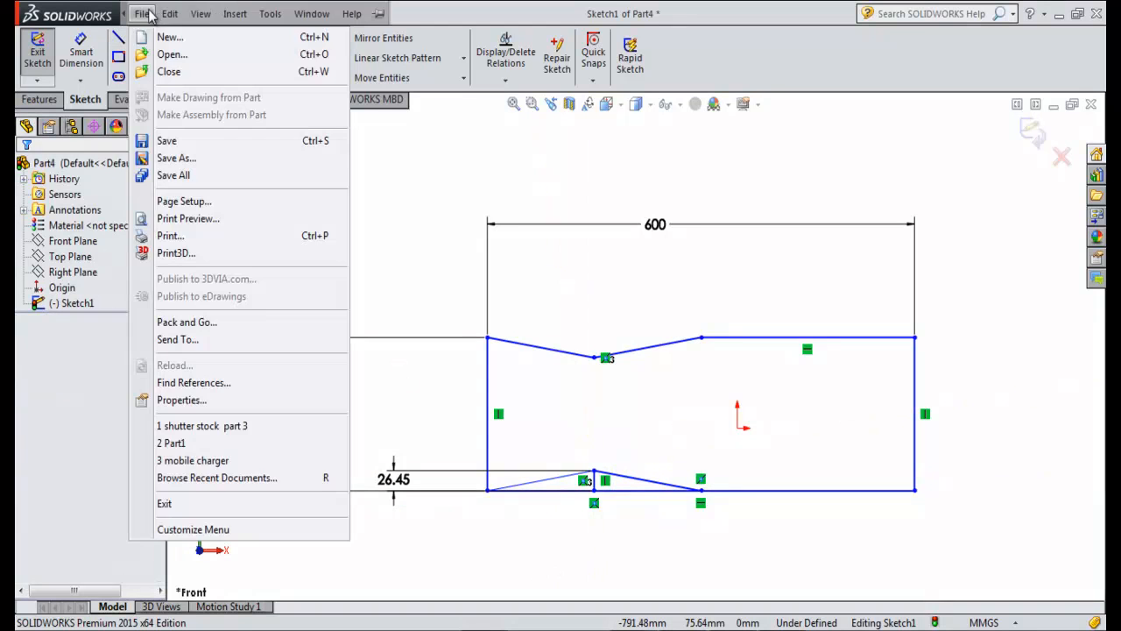
# - Trim away the bottom edge segments below the lower V-shaped notch and the short vertical line inside it
pyautogui.click(234, 54)
pyautogui.moveTo(565, 530)
pyautogui.mouseDown()
pyautogui.moveTo(581, 493)
pyautogui.moveTo(628, 498)
pyautogui.moveTo(701, 622)
pyautogui.mouseUp()
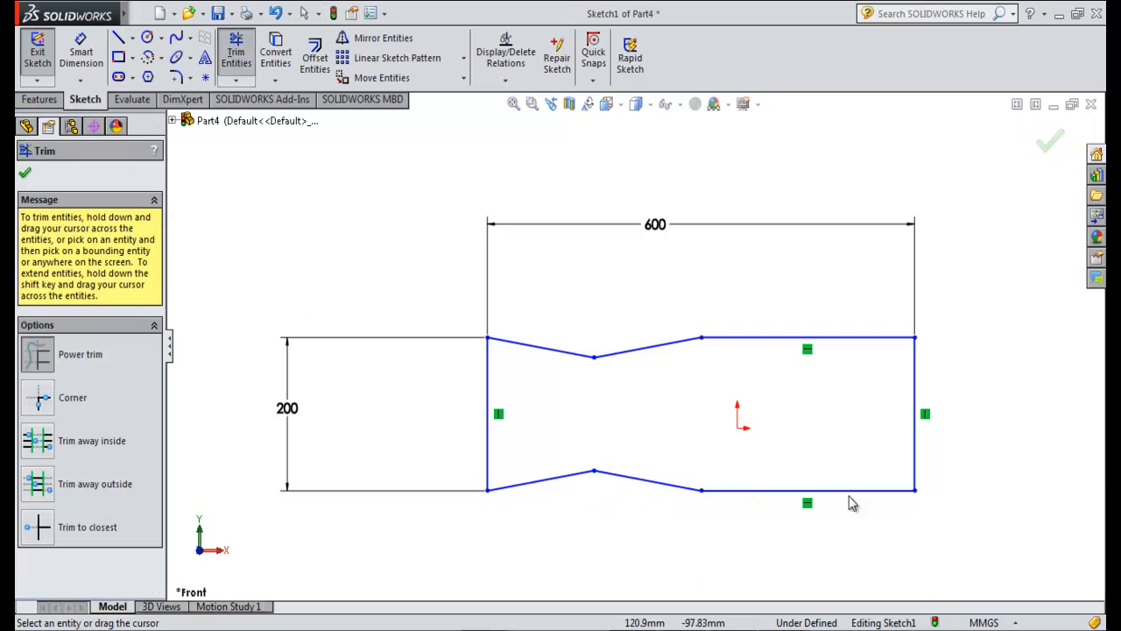
pyautogui.press('f')
pyautogui.moveTo(778, 491)
pyautogui.mouseDown(button='middle')
pyautogui.moveTo(711, 500)
pyautogui.moveTo(761, 529)
pyautogui.mouseUp(button='middle')
pyautogui.click(1049, 140)
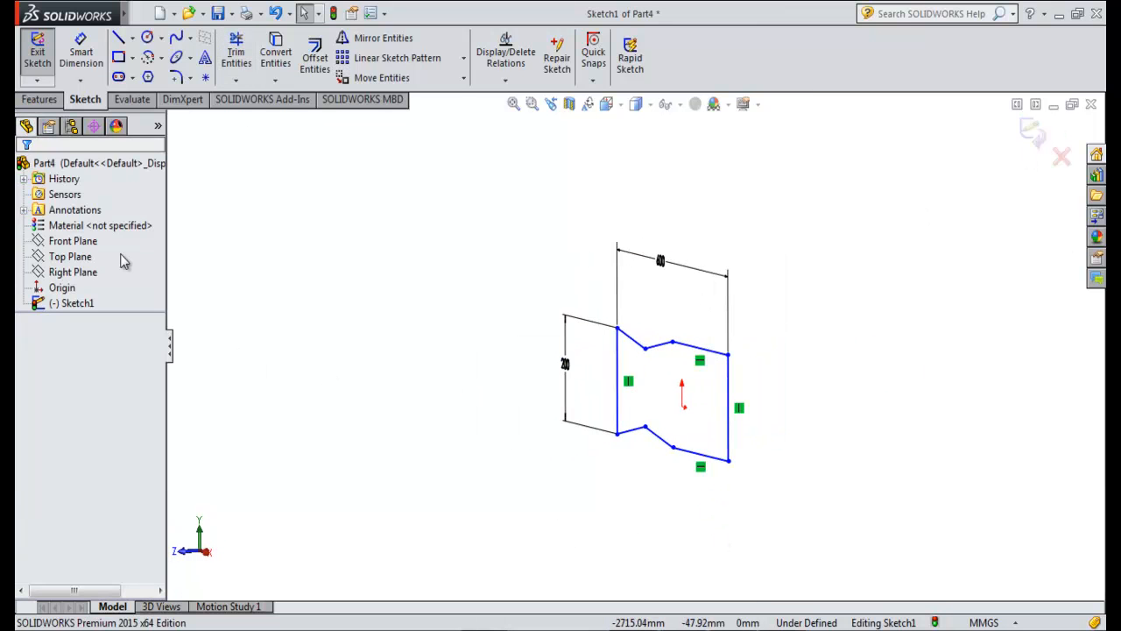
# - Check the body depth in the reference drawing and extrude the notched profile to a blind depth of 400 mm
pyautogui.click(40, 99)
pyautogui.click(44, 57)
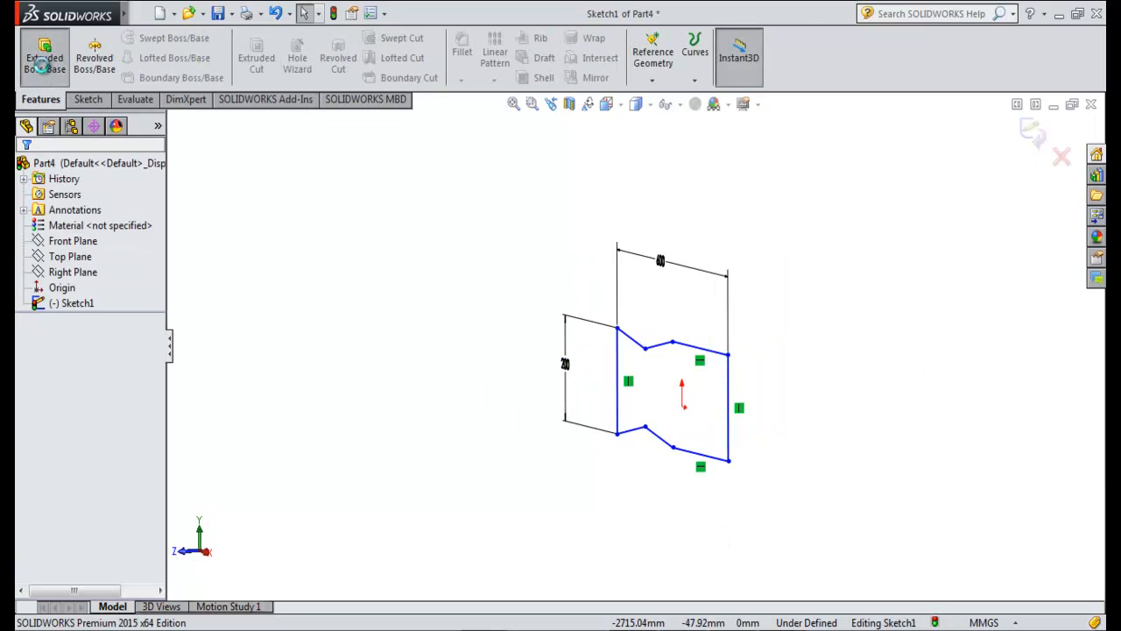
pyautogui.hotkey('alt', 'Tab')
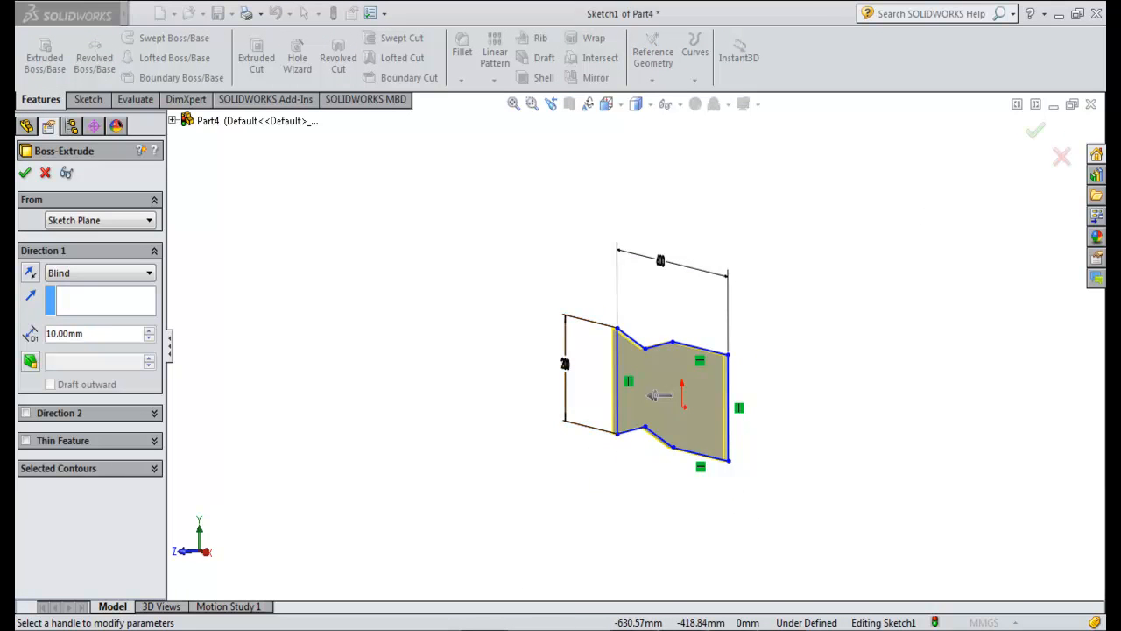
pyautogui.moveTo(557, 403); pyautogui.dragTo(541, 218)
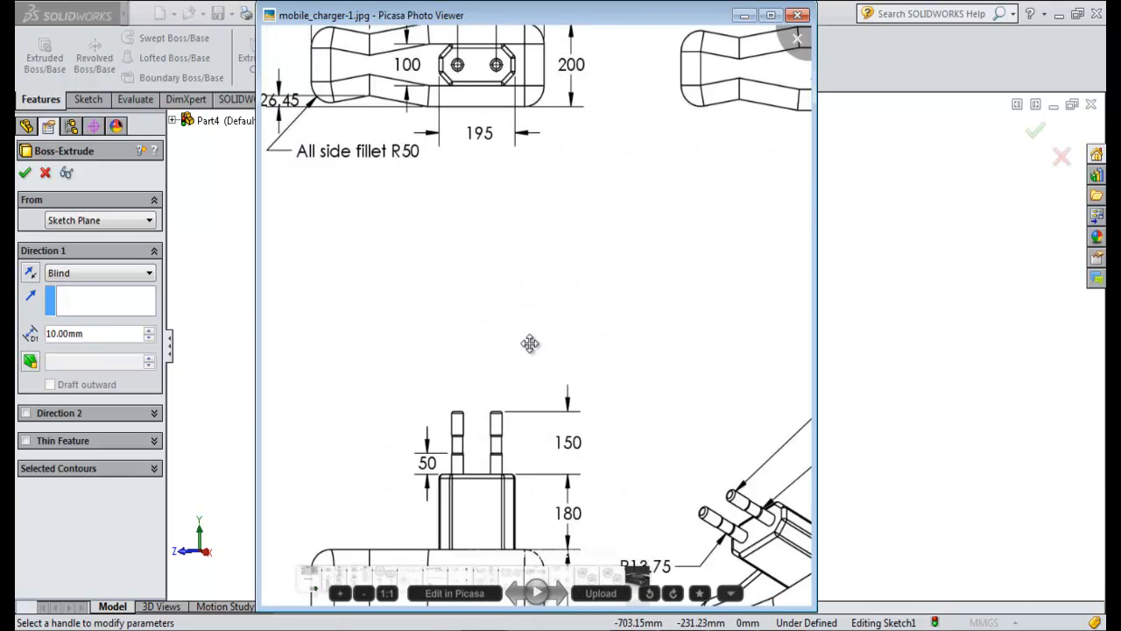
pyautogui.moveTo(527, 359); pyautogui.dragTo(493, 201)
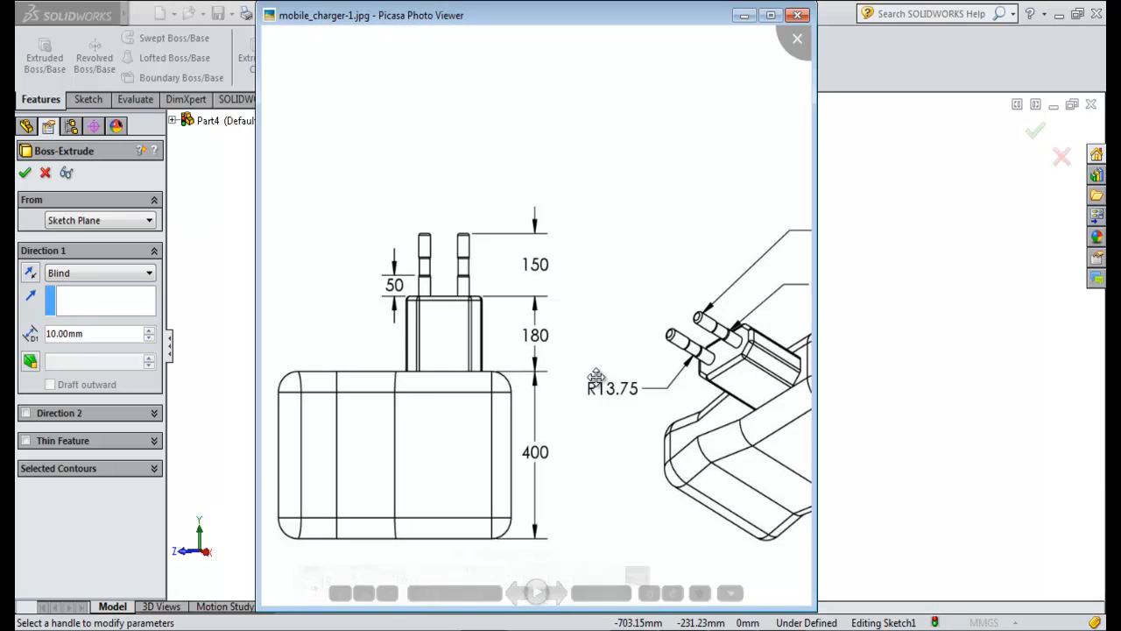
pyautogui.hotkey('alt', 'Tab')
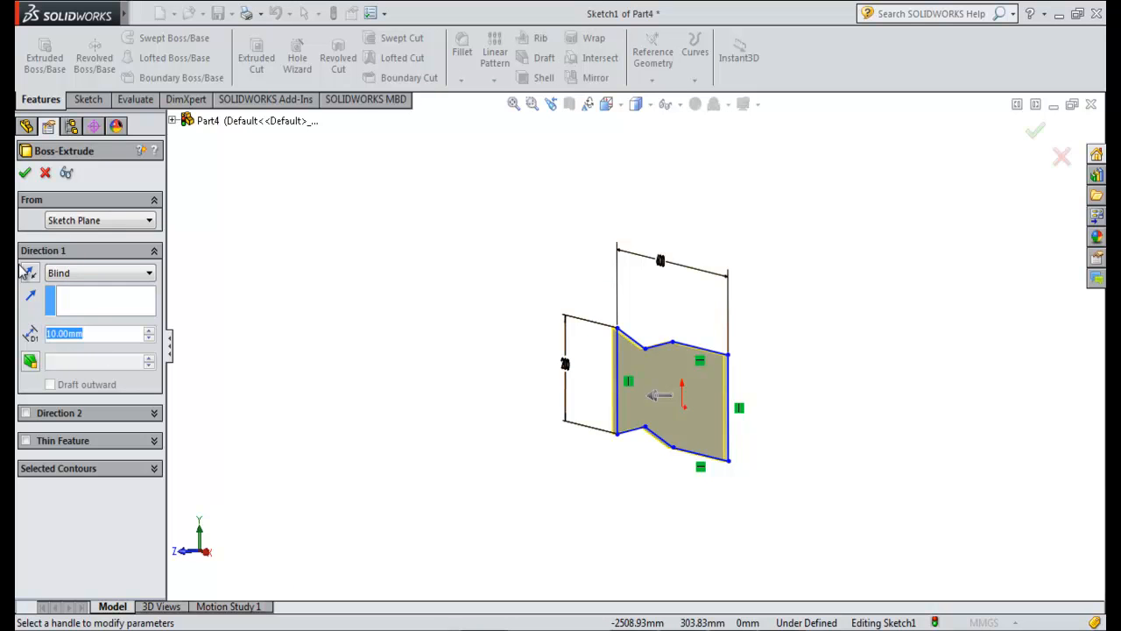
pyautogui.write('400')
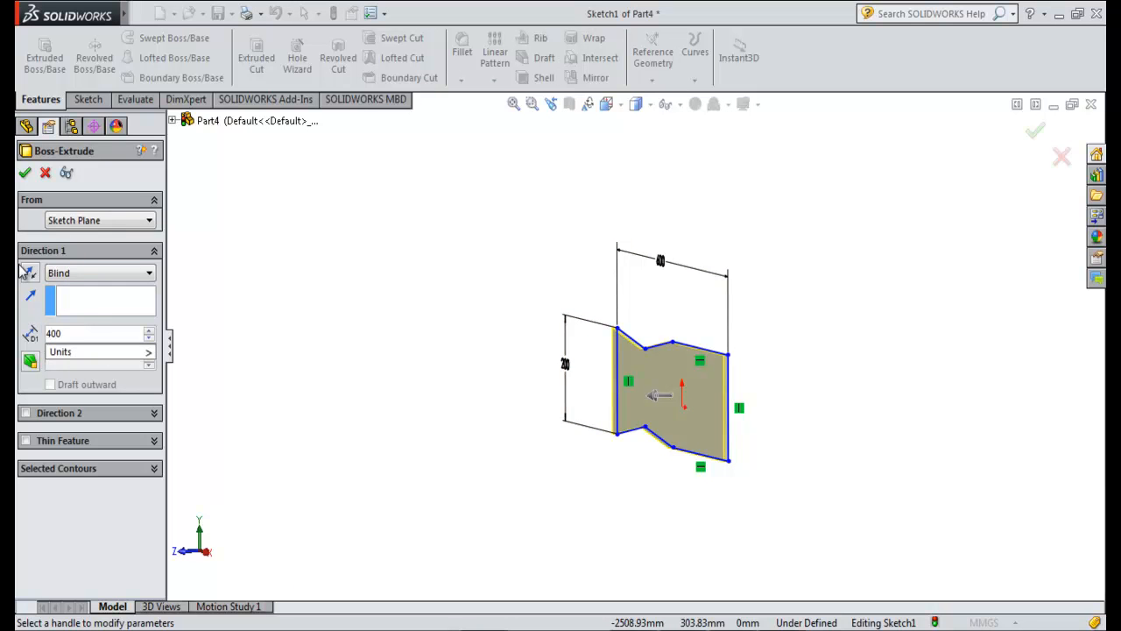
pyautogui.press('Return')
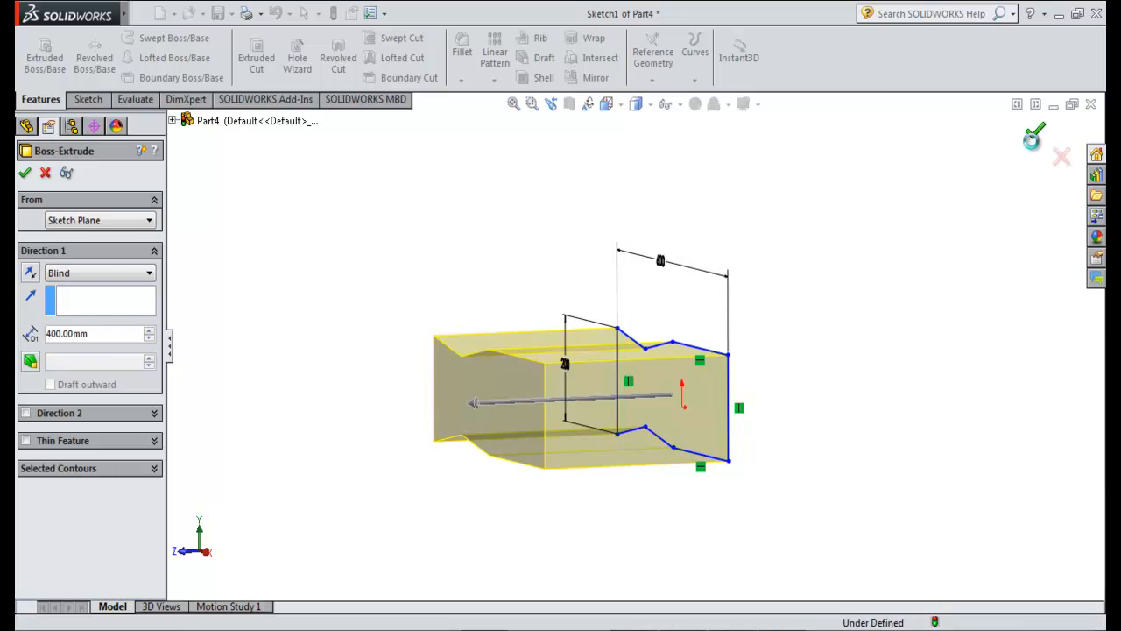
pyautogui.click(1036, 130)
pyautogui.moveTo(720, 447)
pyautogui.mouseDown(button='middle')
pyautogui.moveTo(826, 405)
pyautogui.moveTo(822, 530)
pyautogui.moveTo(779, 501)
pyautogui.mouseUp(button='middle')
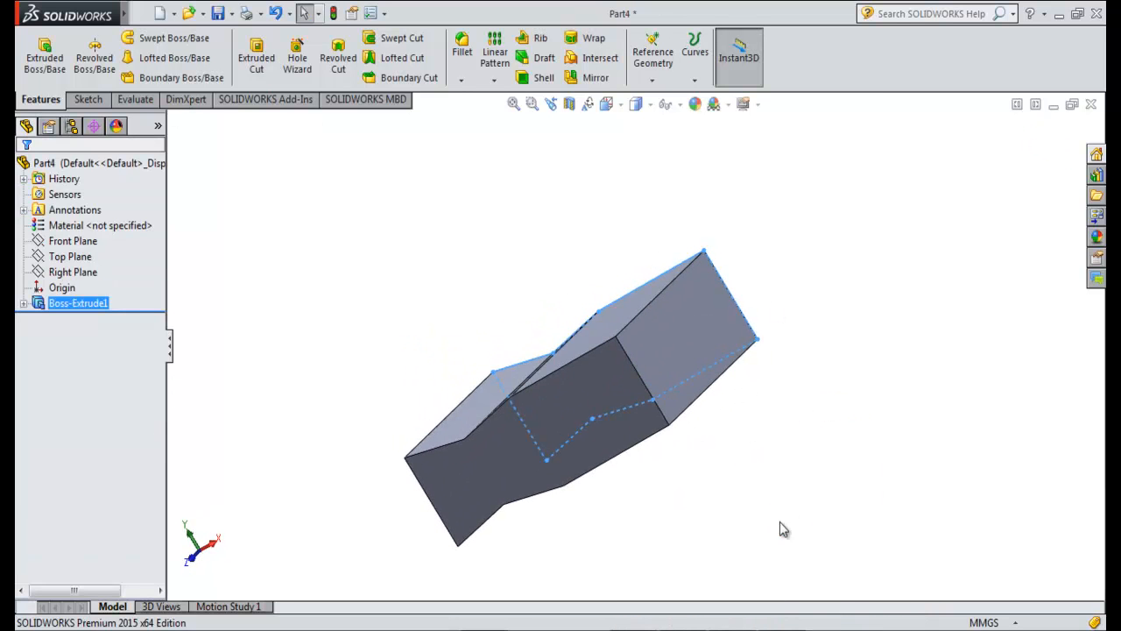
# - Examine the reference drawing for the side fillet radius and plug dimensions, and inspect the extruded body from several sides
pyautogui.hotkey('alt', 'Tab')
pyautogui.moveTo(628, 383); pyautogui.dragTo(520, 342)
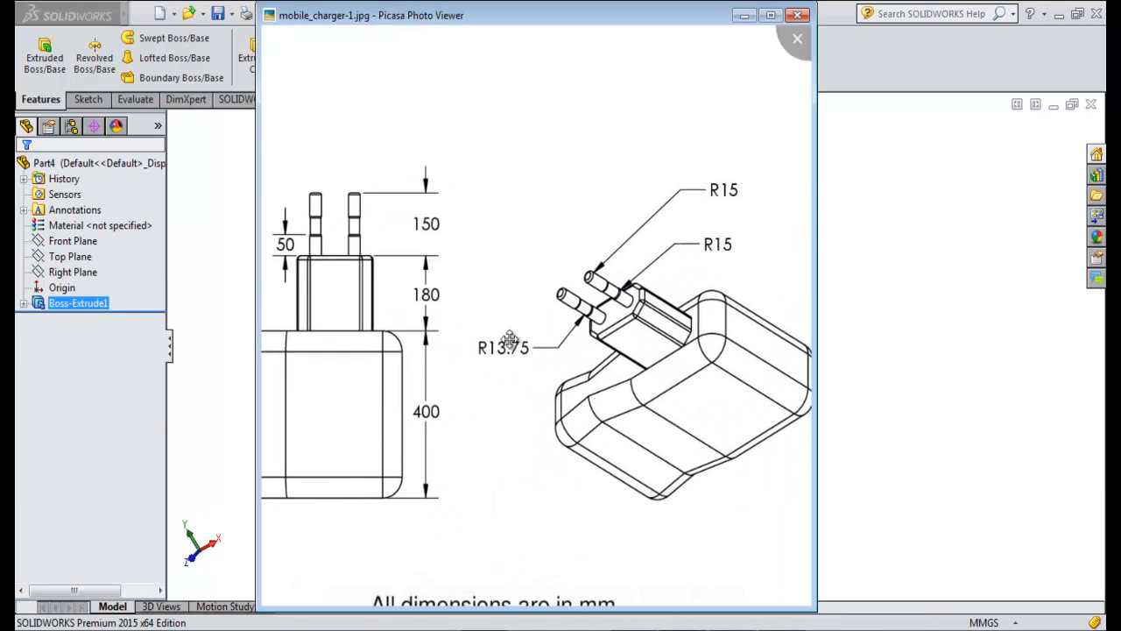
pyautogui.moveTo(409, 238); pyautogui.dragTo(587, 423)
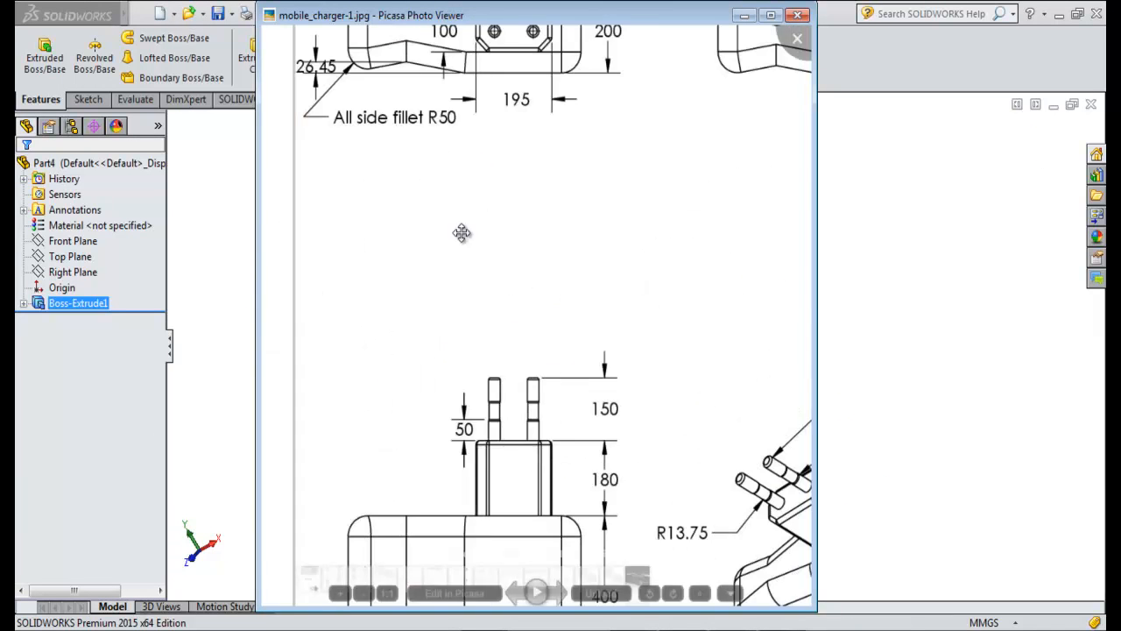
pyautogui.moveTo(426, 93); pyautogui.dragTo(514, 218)
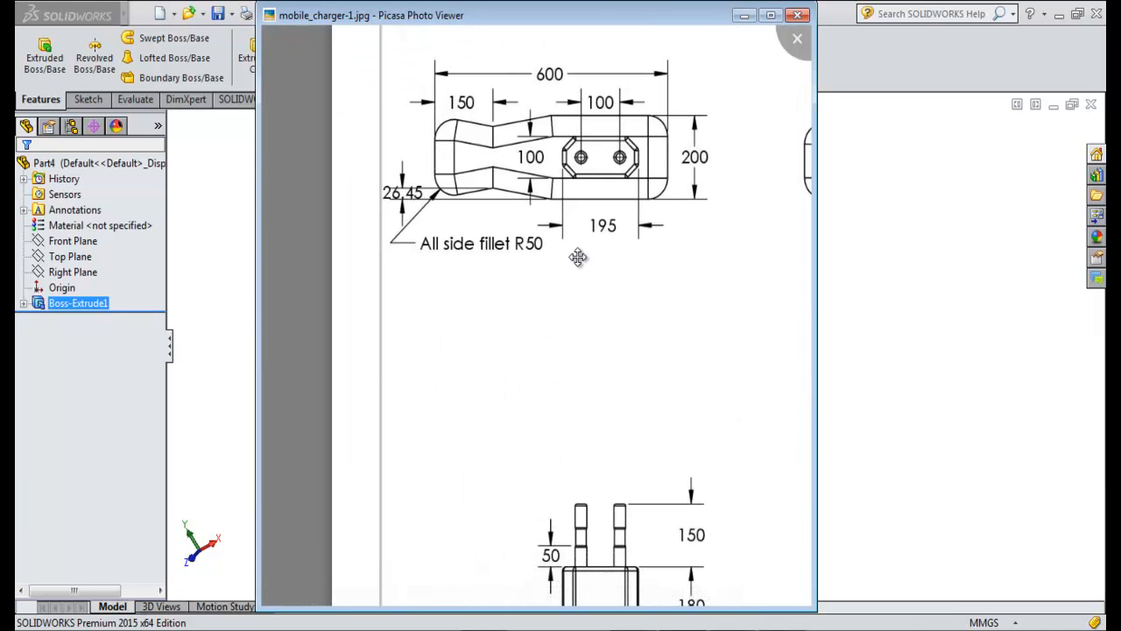
pyautogui.click(744, 15)
pyautogui.moveTo(601, 426); pyautogui.dragTo(318, 371, button='middle')
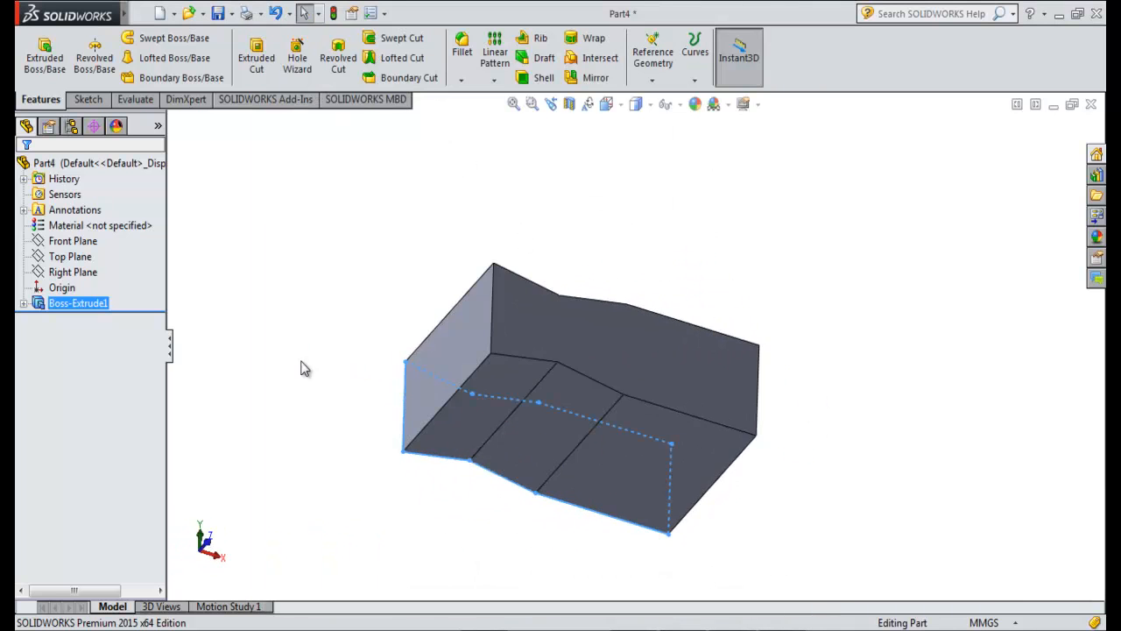
pyautogui.moveTo(797, 459); pyautogui.dragTo(639, 446, button='middle')
pyautogui.moveTo(819, 453); pyautogui.dragTo(900, 559, button='middle')
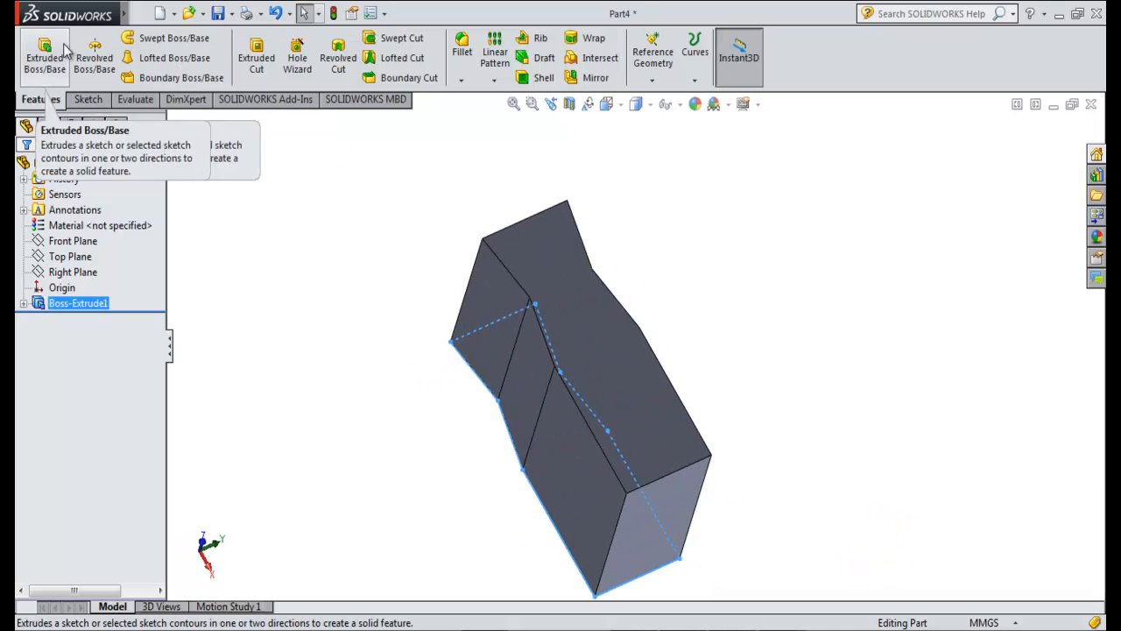
# - Start a fillet and select the body's four outer corner edges that run along the extrusion depth
pyautogui.click(462, 44)
pyautogui.moveTo(331, 221); pyautogui.dragTo(385, 302, button='middle')
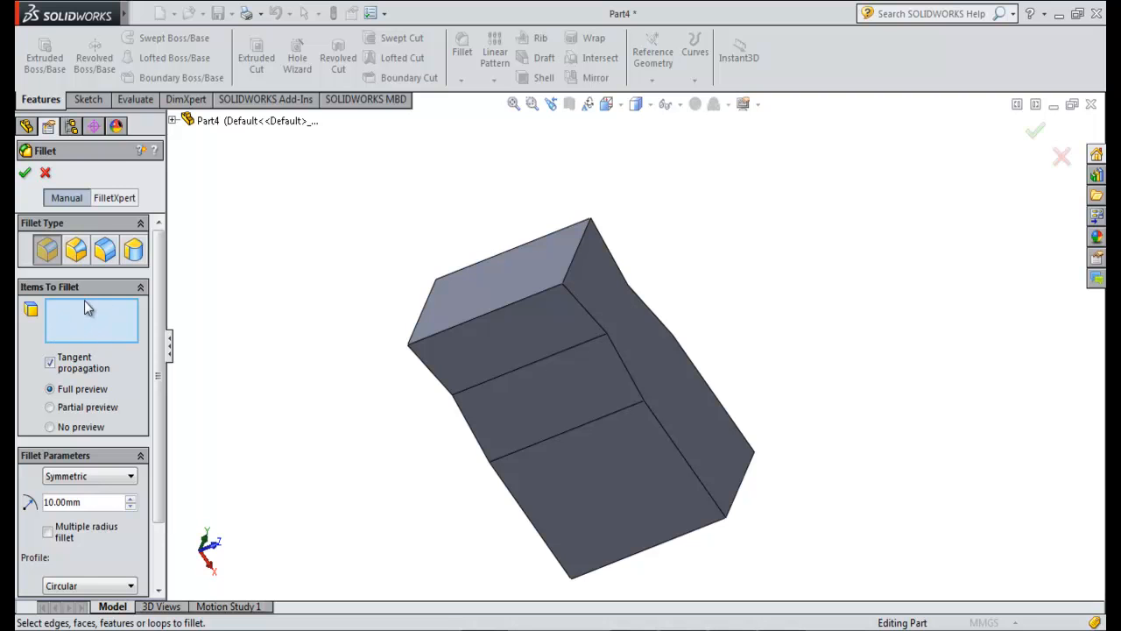
pyautogui.click(465, 323)
pyautogui.moveTo(345, 270); pyautogui.dragTo(415, 423, button='middle')
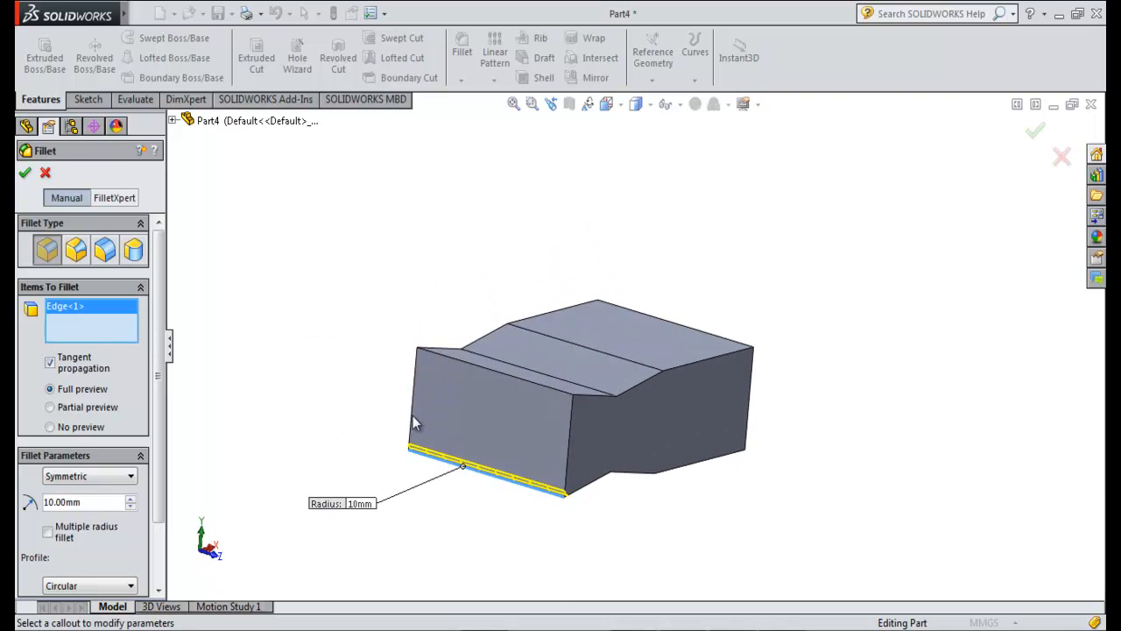
pyautogui.click(474, 372)
pyautogui.moveTo(651, 369); pyautogui.dragTo(773, 499, button='middle')
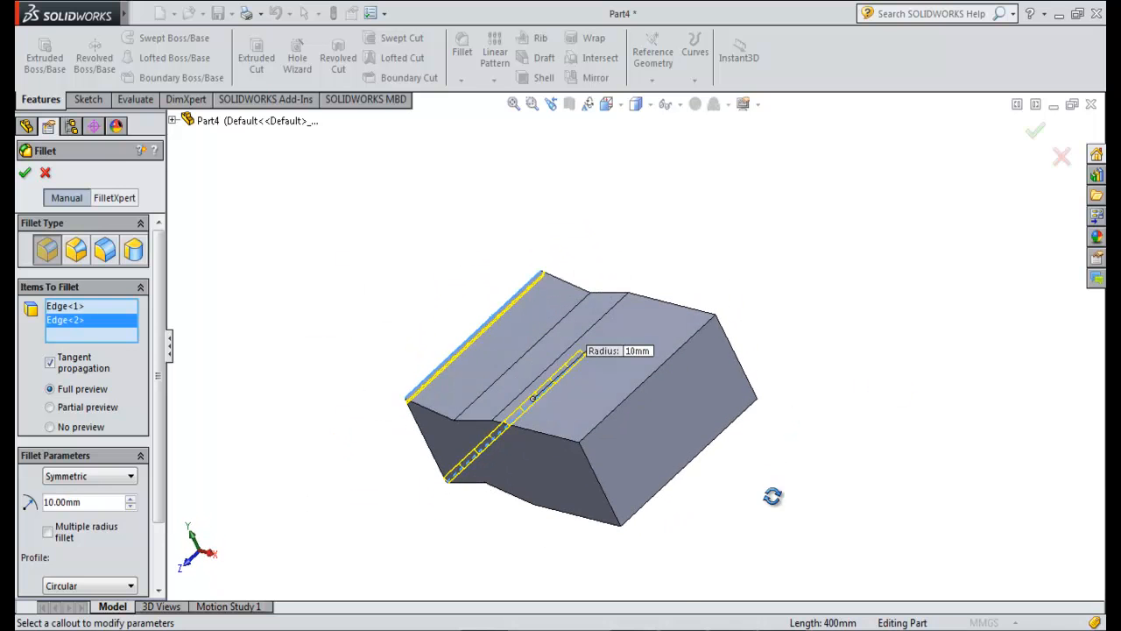
pyautogui.click(628, 410)
pyautogui.moveTo(628, 410)
pyautogui.mouseDown(button='middle')
pyautogui.moveTo(781, 496)
pyautogui.moveTo(626, 368)
pyautogui.moveTo(746, 408)
pyautogui.moveTo(621, 389)
pyautogui.mouseUp(button='middle')
pyautogui.click(633, 363)
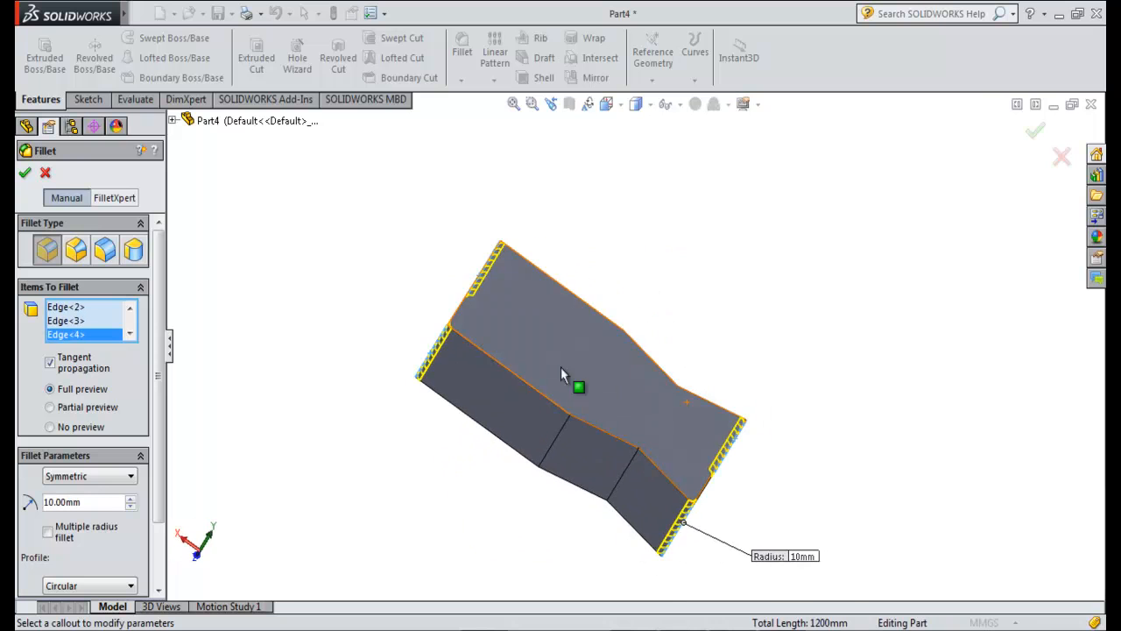
# - Add the outline edges of one notched face to the fillet selection
pyautogui.click(504, 368)
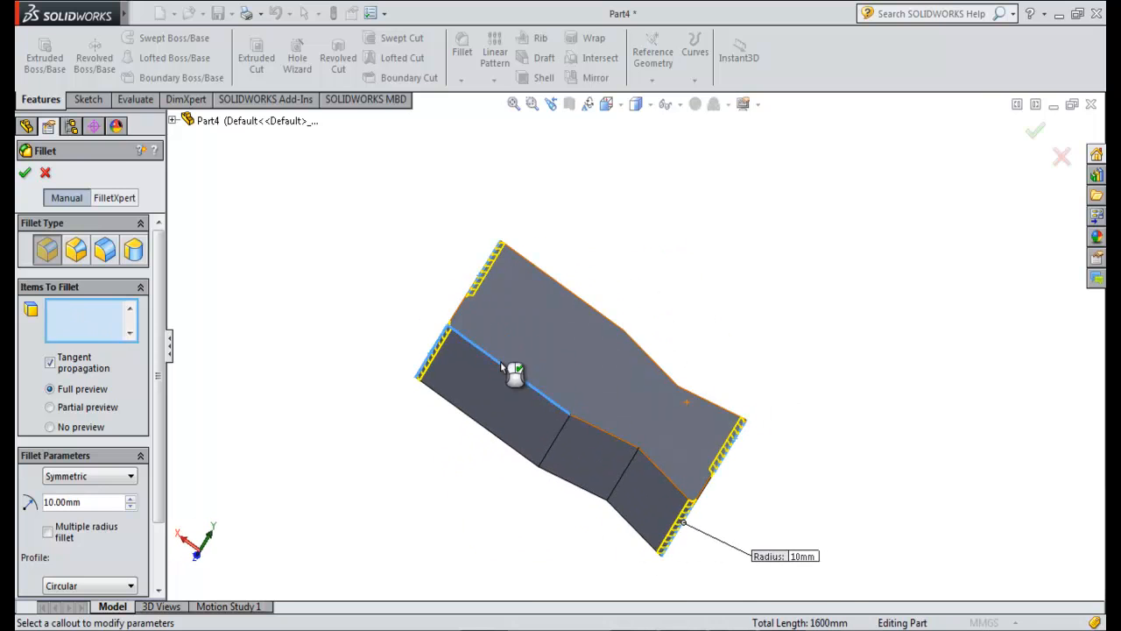
pyautogui.click(582, 300)
pyautogui.click(663, 372)
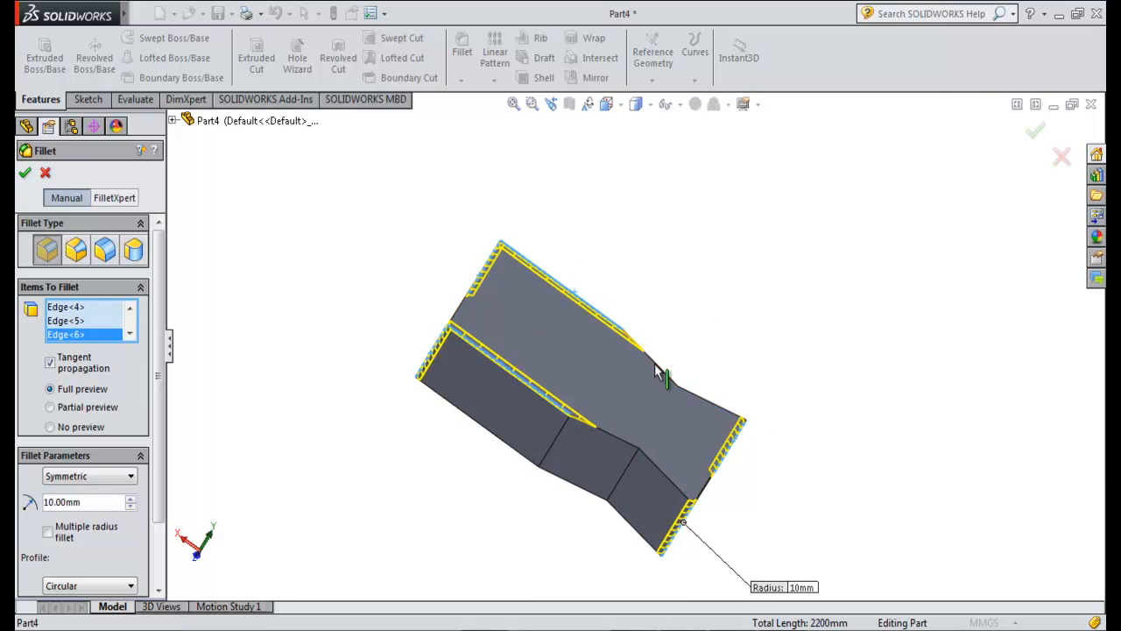
pyautogui.click(697, 402)
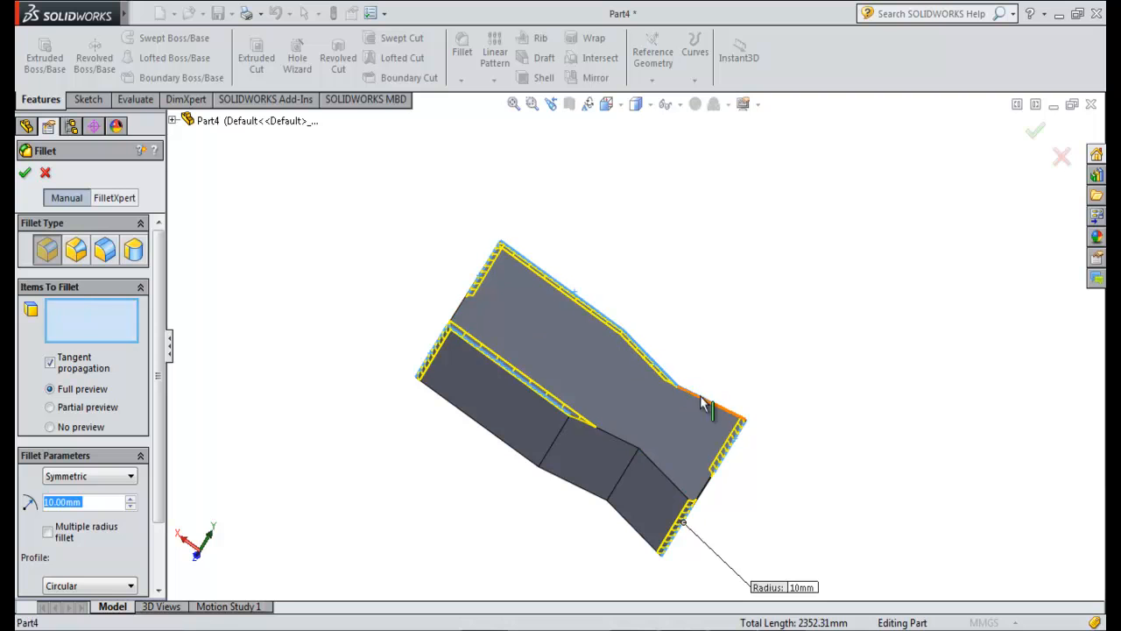
pyautogui.click(664, 480)
pyautogui.moveTo(806, 524); pyautogui.dragTo(757, 482, button='middle')
pyautogui.click(636, 428)
pyautogui.moveTo(783, 540); pyautogui.dragTo(610, 399, button='middle')
pyautogui.moveTo(646, 354); pyautogui.dragTo(369, 582, button='middle')
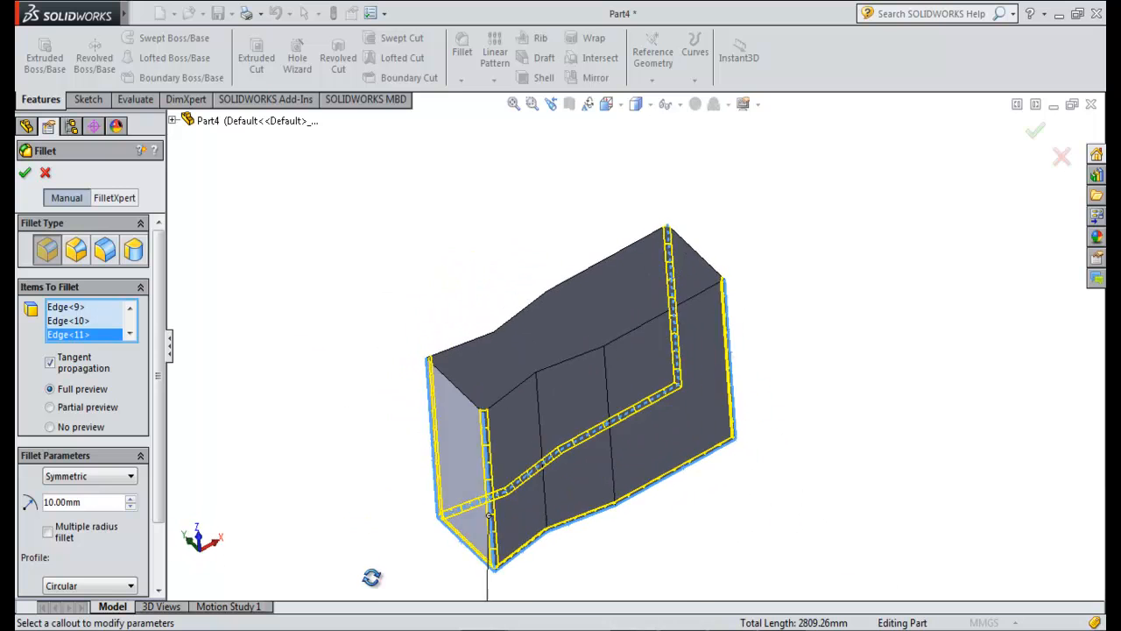
# - Add the opposite notched face to the fillet selection so its whole outline is rounded
pyautogui.moveTo(797, 383); pyautogui.dragTo(826, 511, button='middle')
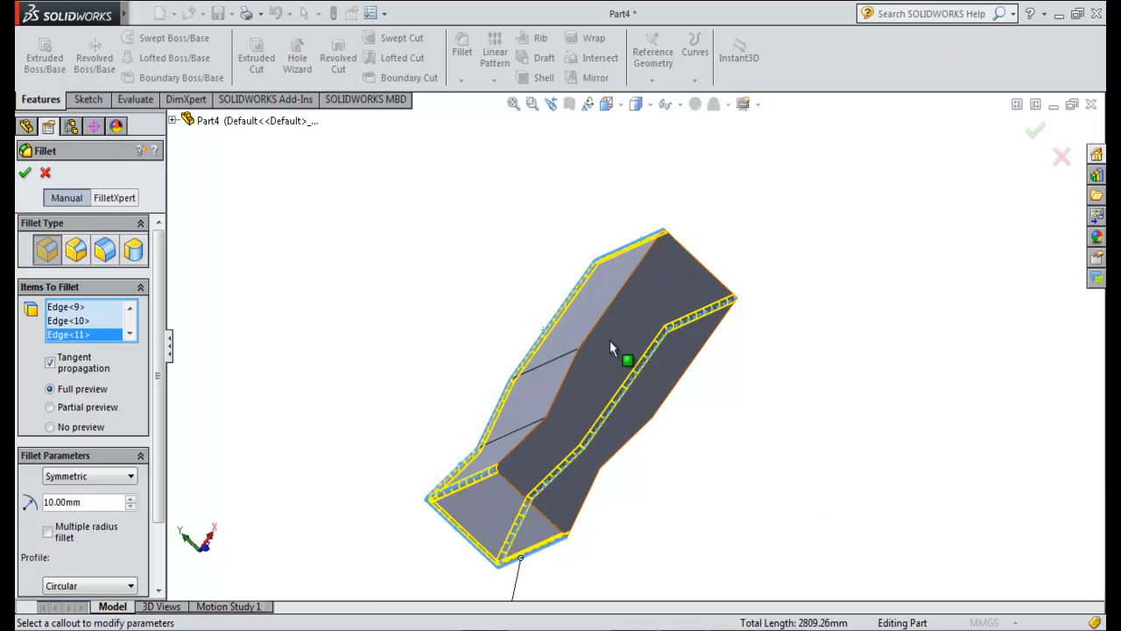
pyautogui.moveTo(783, 388); pyautogui.dragTo(741, 401, button='middle')
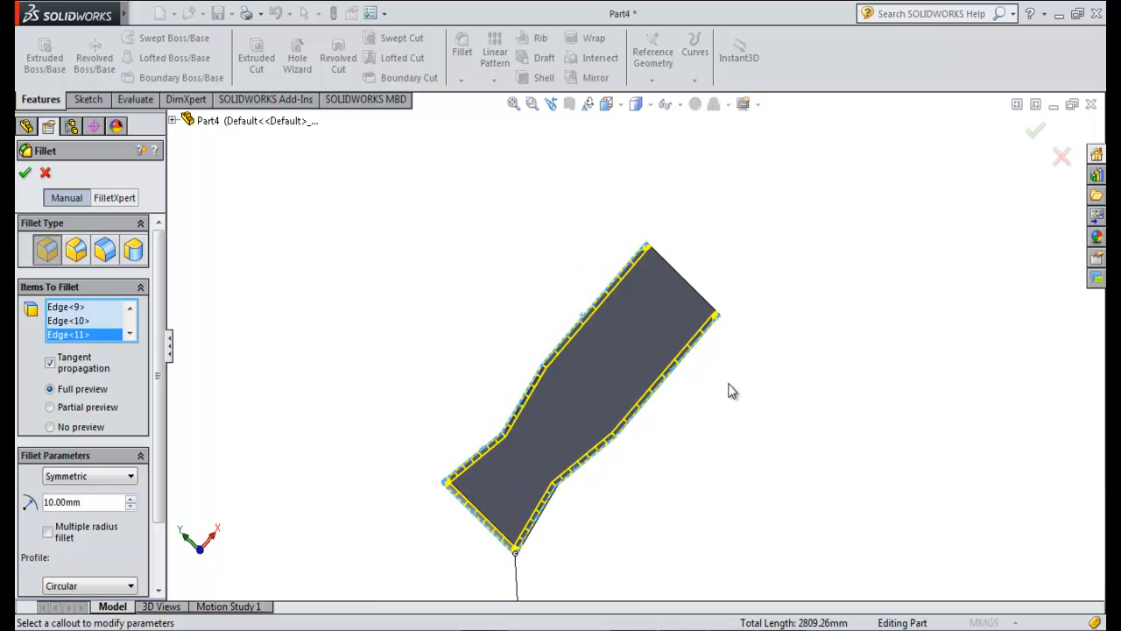
pyautogui.click(615, 344)
pyautogui.moveTo(614, 344); pyautogui.dragTo(781, 427, button='middle')
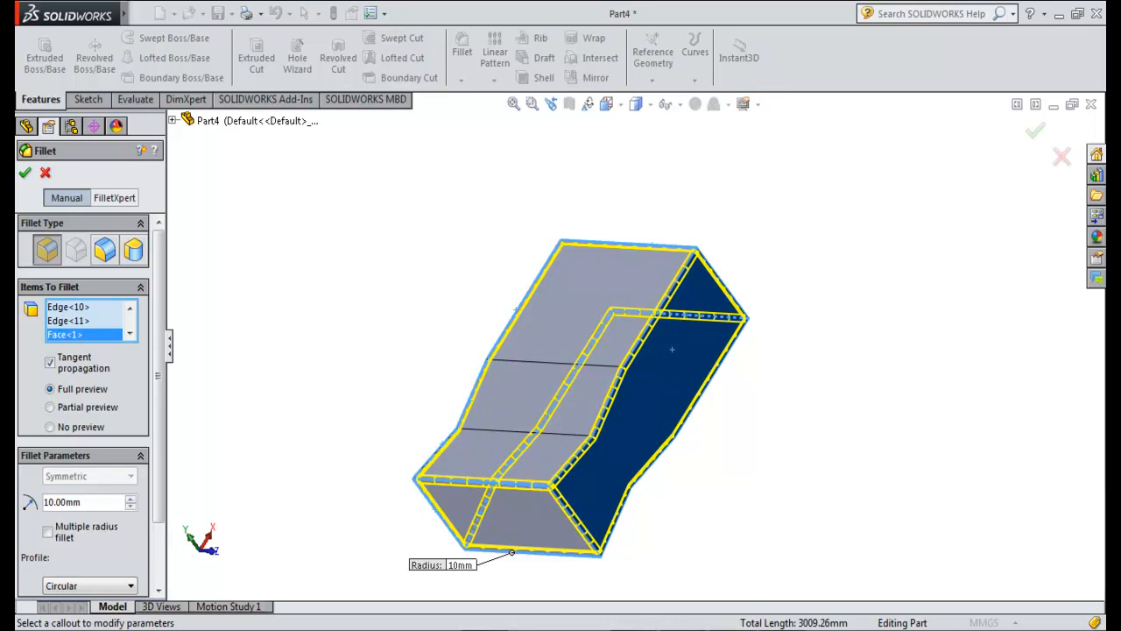
# - Check the side fillet radius in the reference drawing, set it to 50 mm, and apply the fillet
pyautogui.click(639, 611)
pyautogui.moveTo(450, 248); pyautogui.dragTo(452, 328)
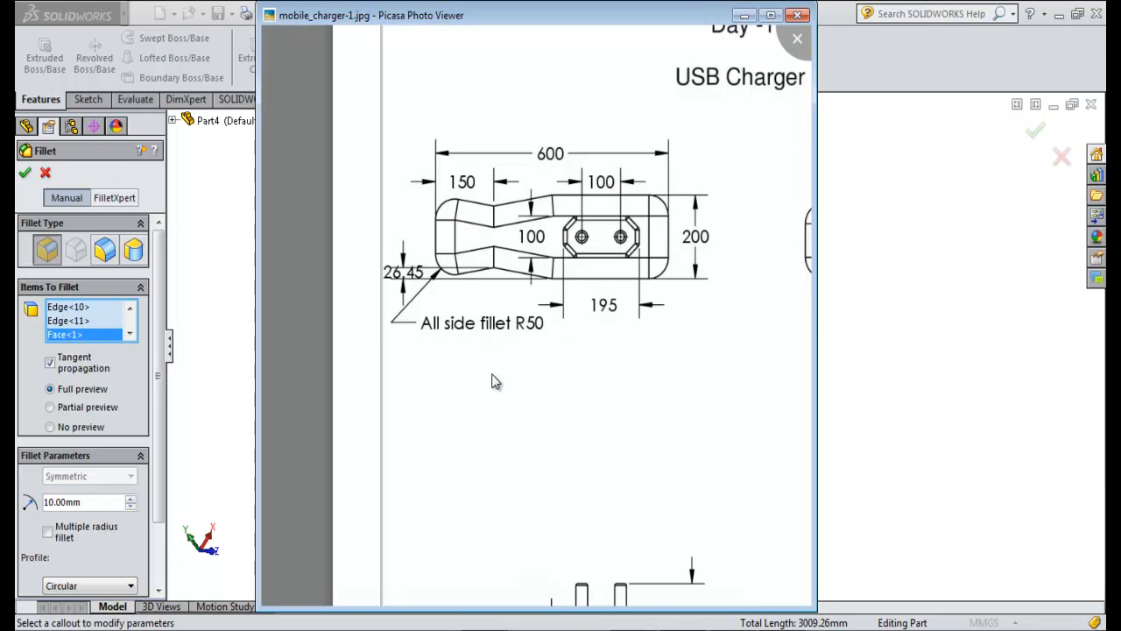
pyautogui.hotkey('alt', 'Tab')
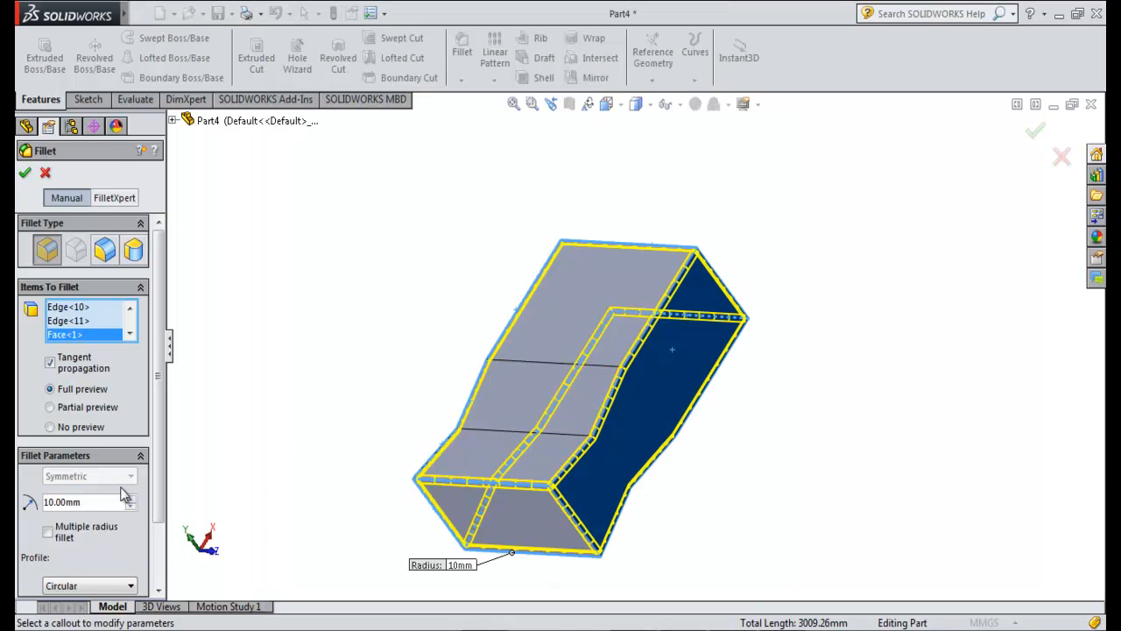
pyautogui.scroll(-3, 87, 420)
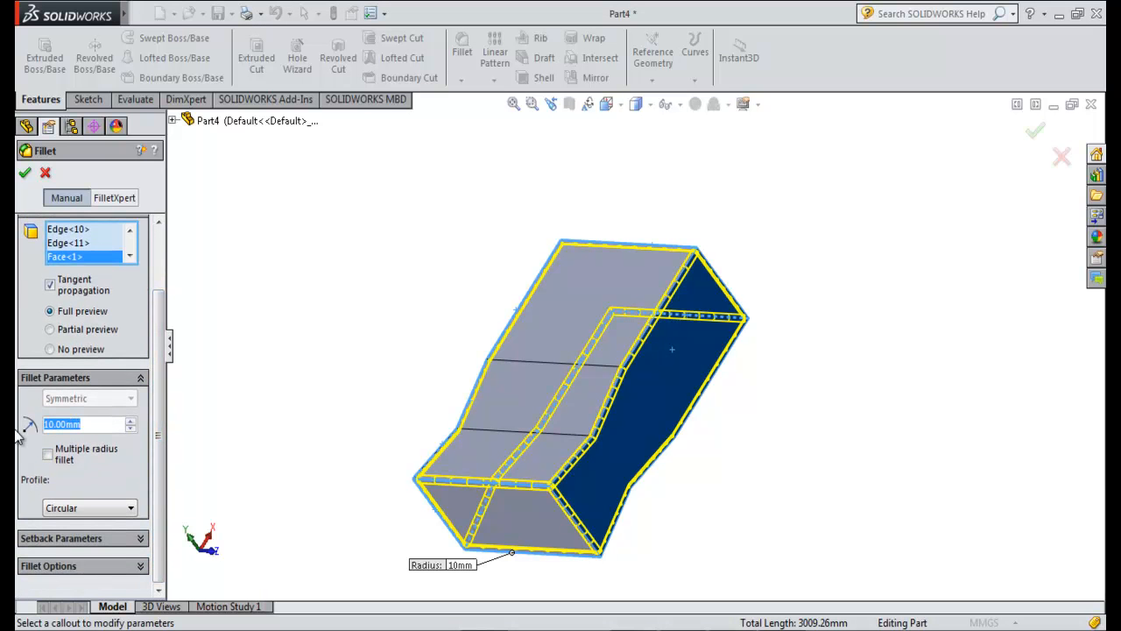
pyautogui.write('50')
pyautogui.press('Return')
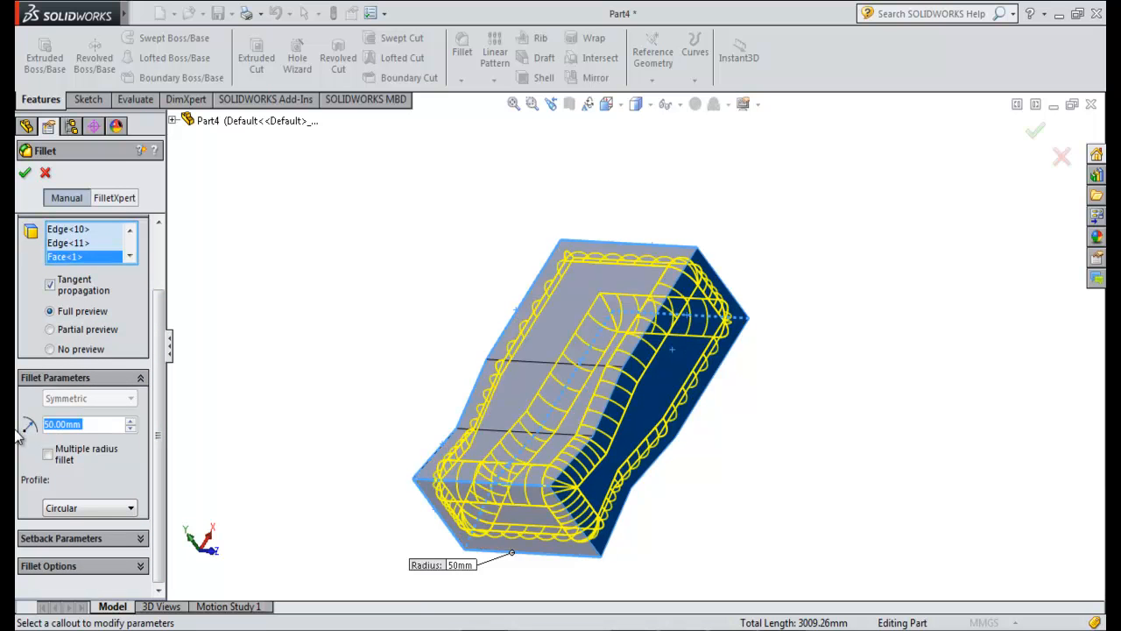
pyautogui.click(1036, 130)
pyautogui.moveTo(777, 413); pyautogui.dragTo(415, 439, button='middle')
# - Examine the reference drawing's isometric view of the plug and pins, and locate the matching notched face on the filleted body
pyautogui.hotkey('alt', 'Tab')
pyautogui.moveTo(712, 394)
pyautogui.mouseDown()
pyautogui.moveTo(444, 445)
pyautogui.moveTo(377, 512)
pyautogui.mouseUp()
pyautogui.moveTo(596, 472); pyautogui.dragTo(512, 245)
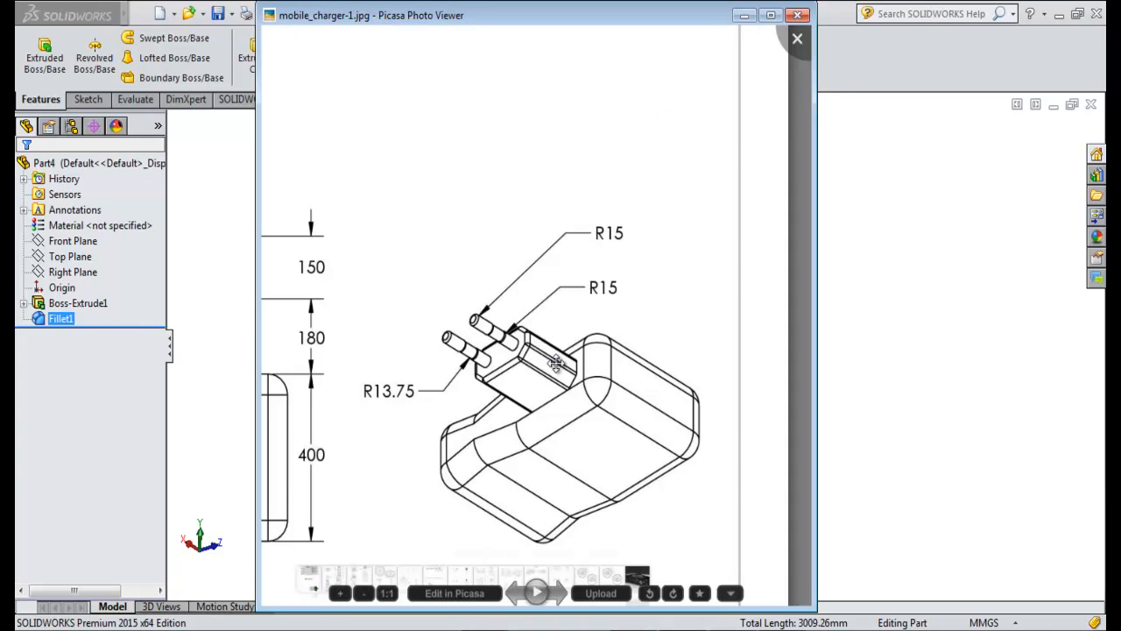
pyautogui.click(745, 15)
pyautogui.moveTo(790, 446); pyautogui.dragTo(639, 430, button='middle')
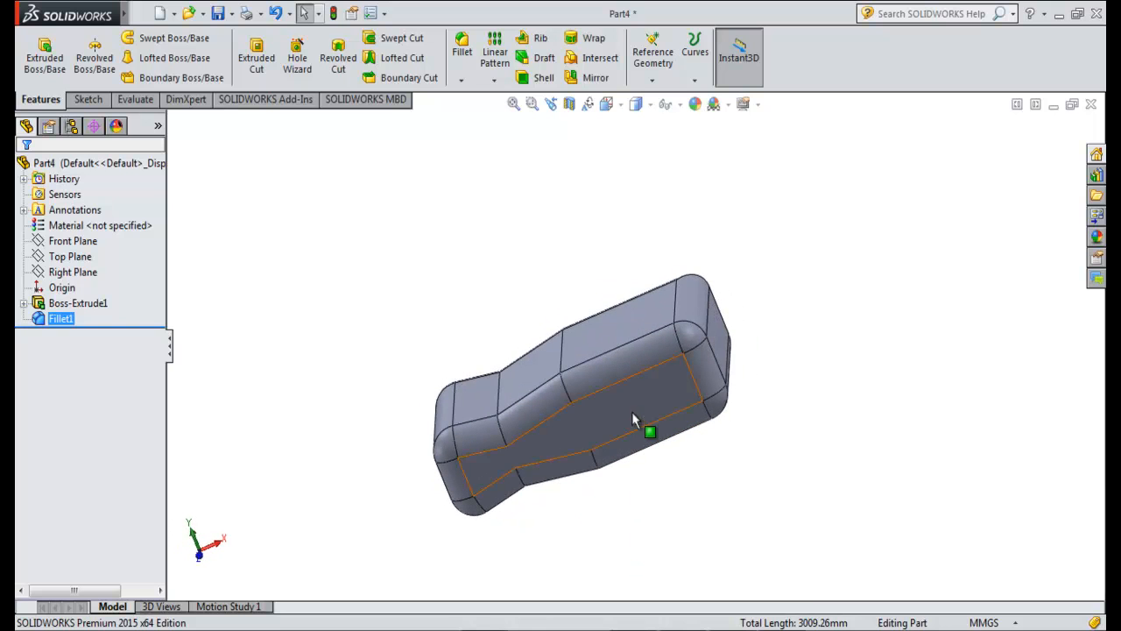
# - Start a sketch on the flat notched face of the filleted body and view it from the front
pyautogui.click(629, 410)
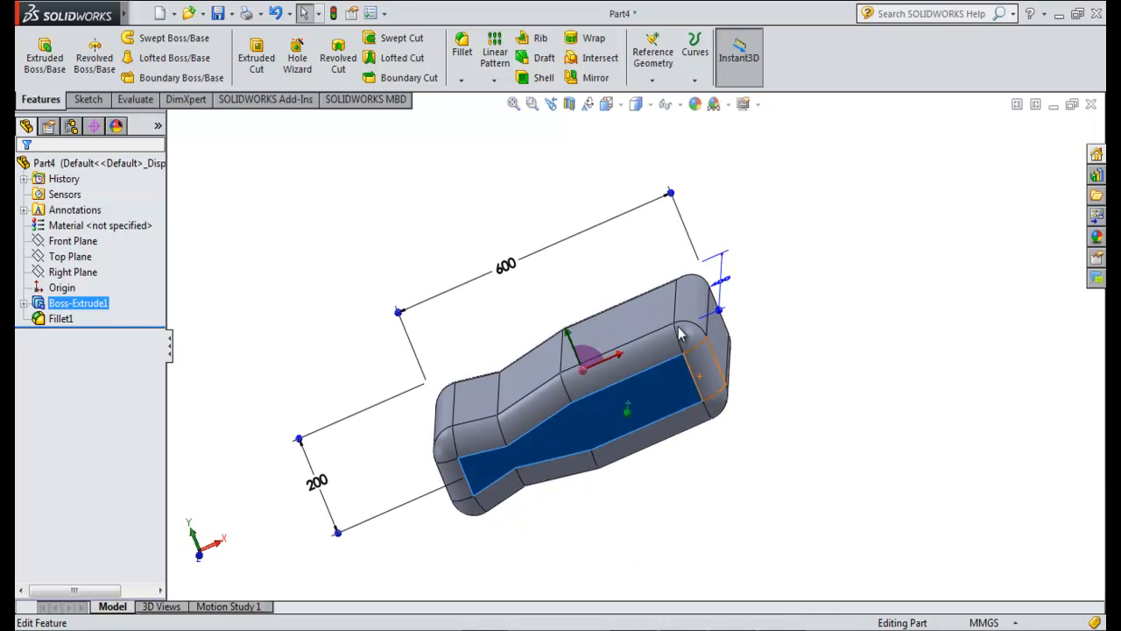
pyautogui.click(90, 100)
pyautogui.click(38, 53)
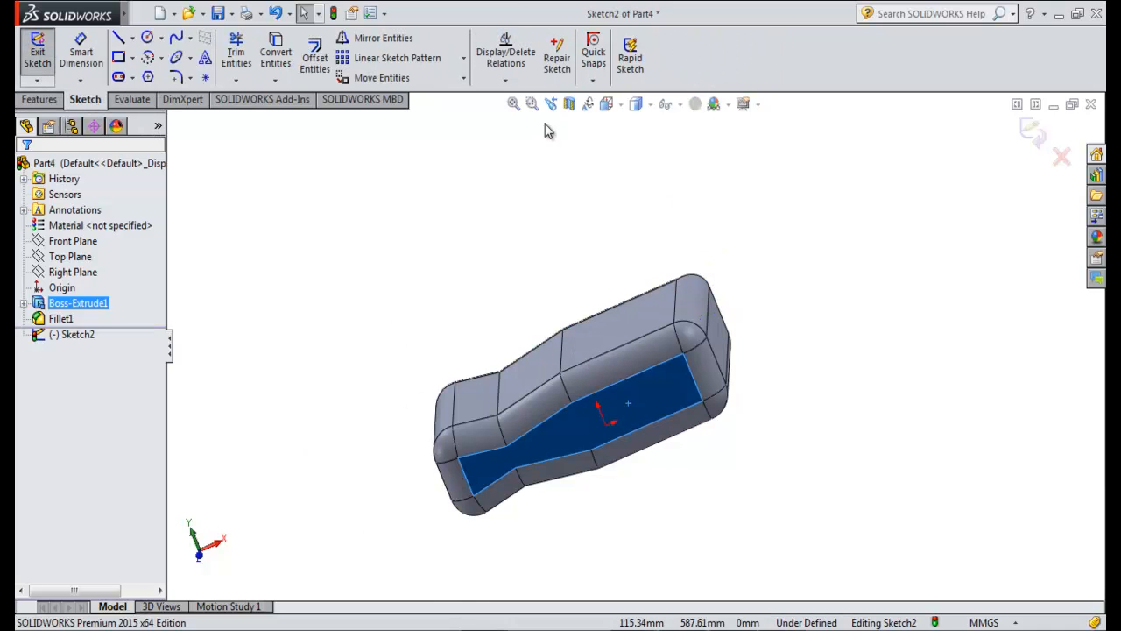
pyautogui.click(607, 104)
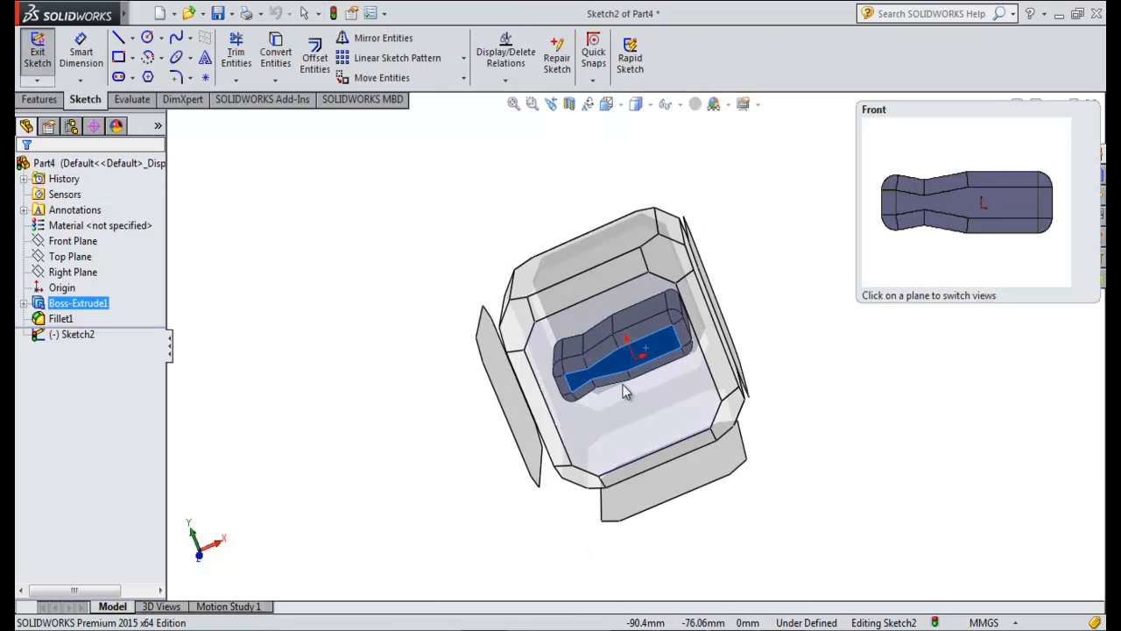
pyautogui.click(623, 386)
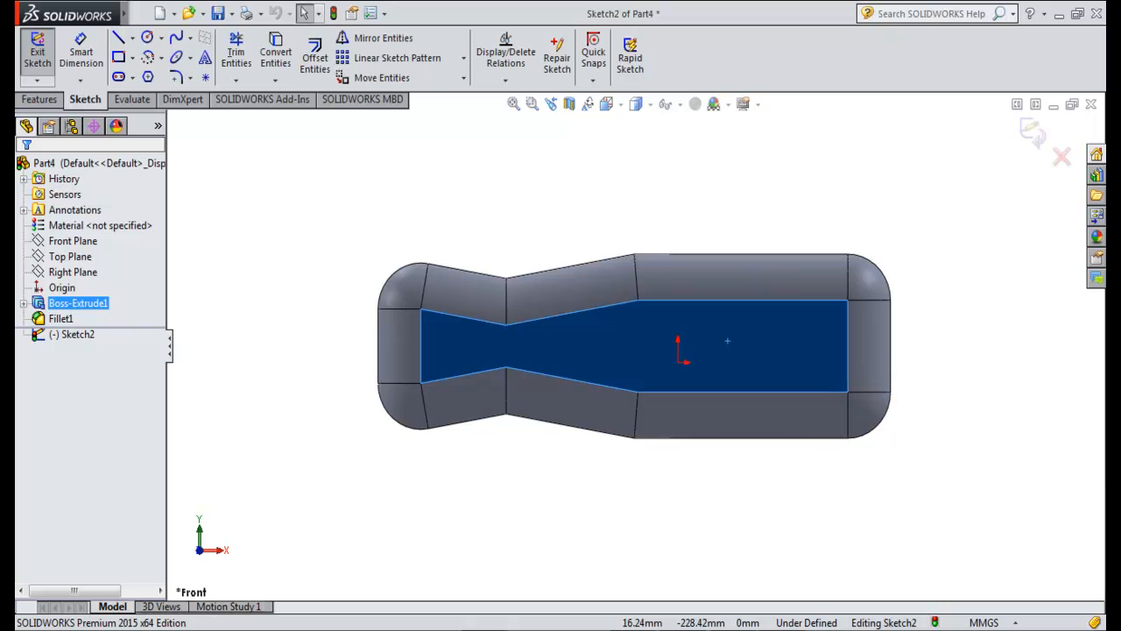
# - Check the plug block's dimensions in the front view of the reference drawing
pyautogui.hotkey('alt', 'Tab')
pyautogui.moveTo(398, 367)
pyautogui.mouseDown()
pyautogui.moveTo(518, 376)
pyautogui.moveTo(565, 348)
pyautogui.moveTo(558, 395)
pyautogui.mouseUp()
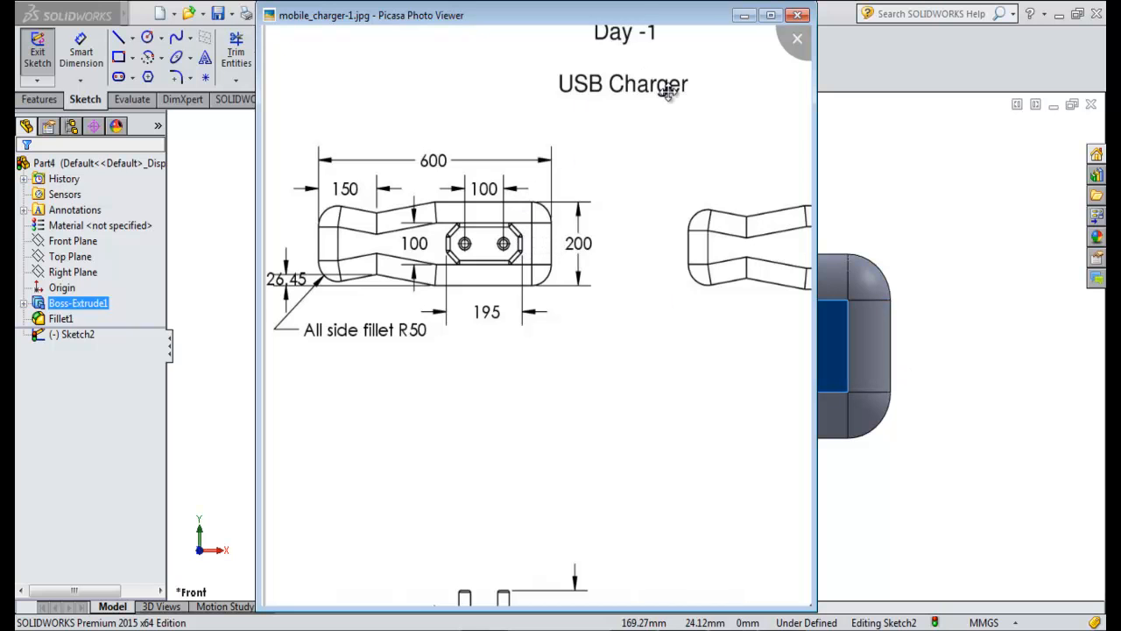
pyautogui.click(744, 15)
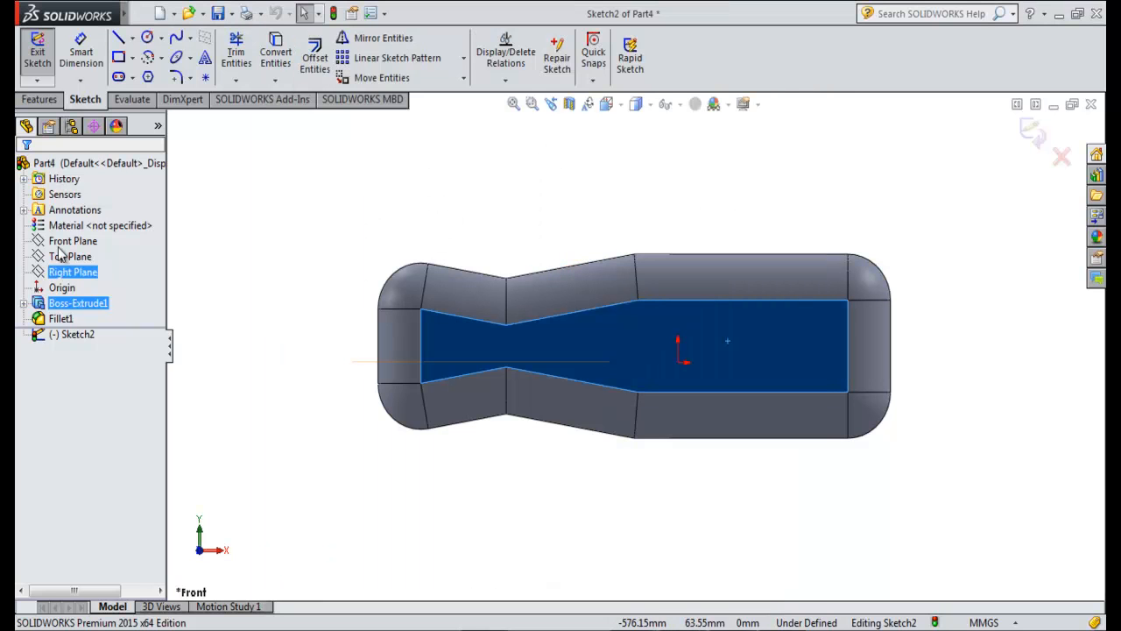
# - Sketch a horizontal line inward from the midpoint of the face's right edge and set its length to 30 mm
pyautogui.click(118, 38)
pyautogui.click(848, 346)
pyautogui.click(817, 346)
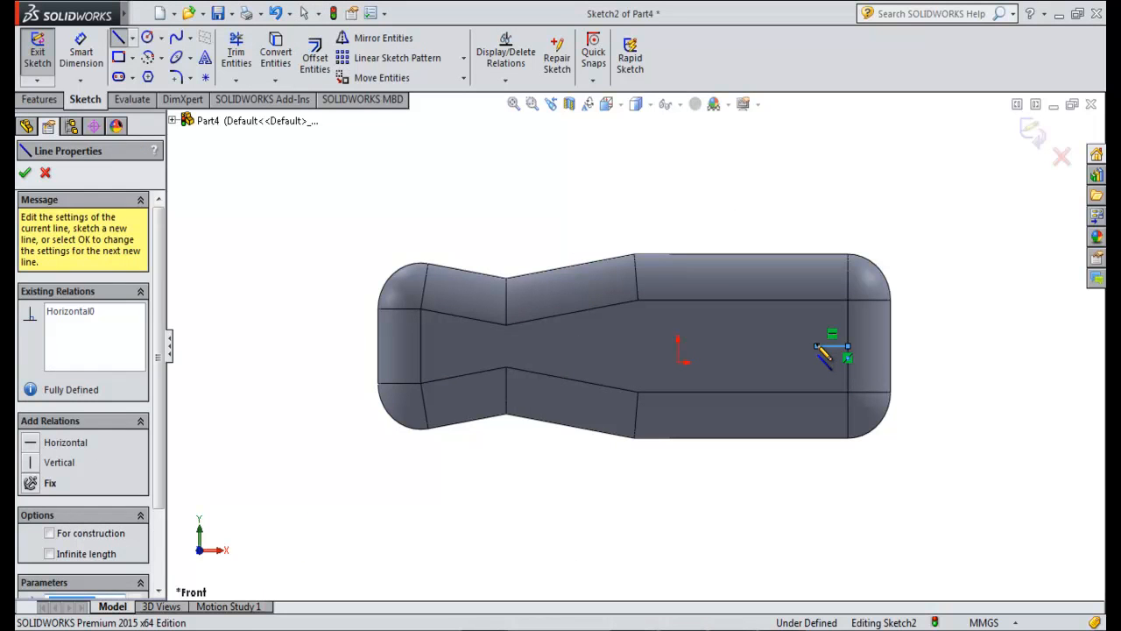
pyautogui.press('Escape')
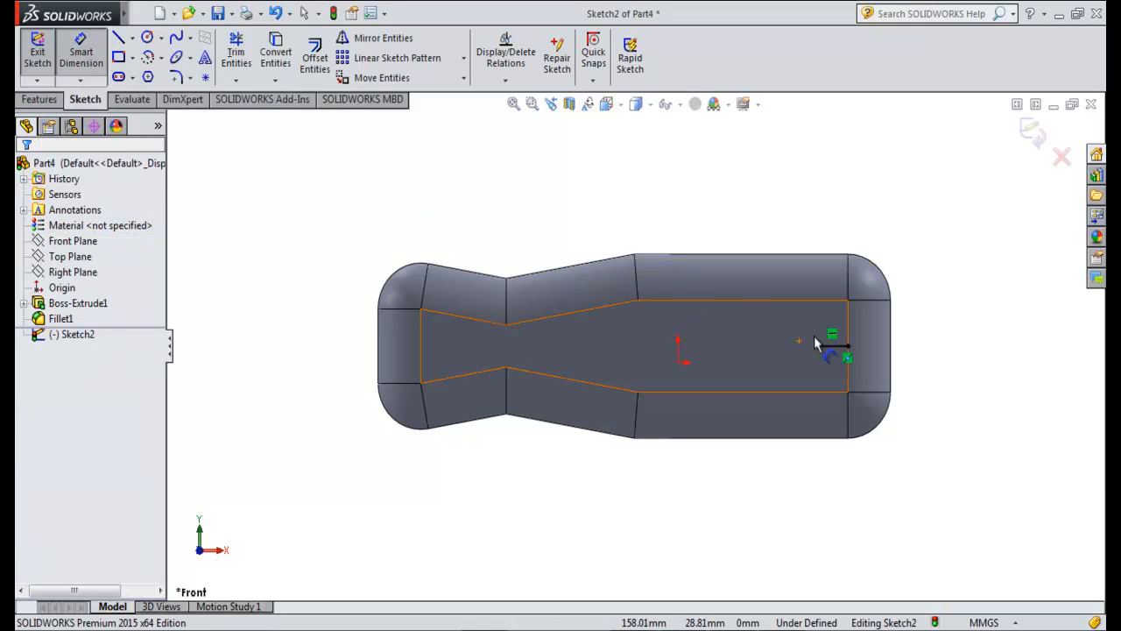
pyautogui.click(831, 345)
pyautogui.click(817, 197)
pyautogui.write('30')
pyautogui.press('Return')
pyautogui.press('Escape')
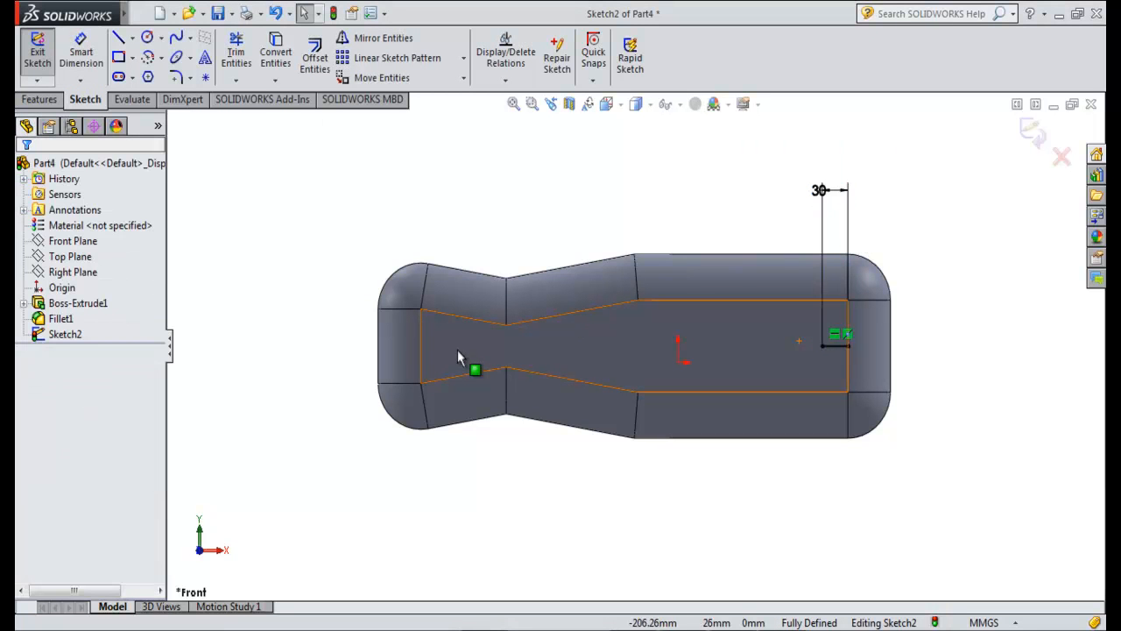
# - Draw a vertical line upward from the inner end of the 30 mm line and set its length to 50 mm
pyautogui.click(117, 38)
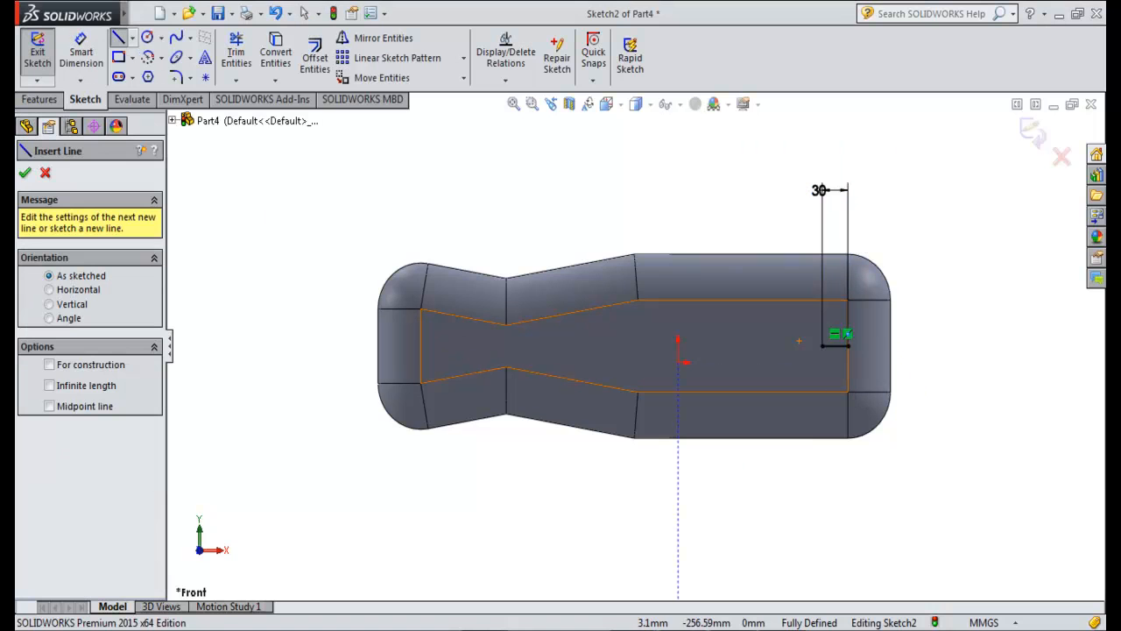
pyautogui.hotkey('alt', 'Tab')
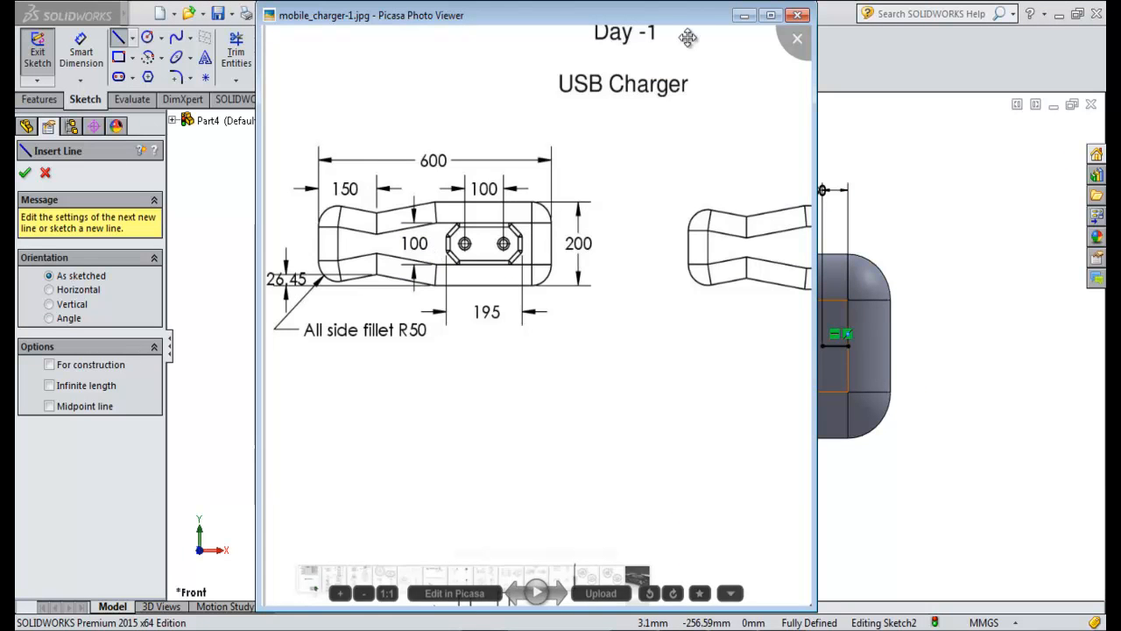
pyautogui.click(798, 14)
pyautogui.click(823, 344)
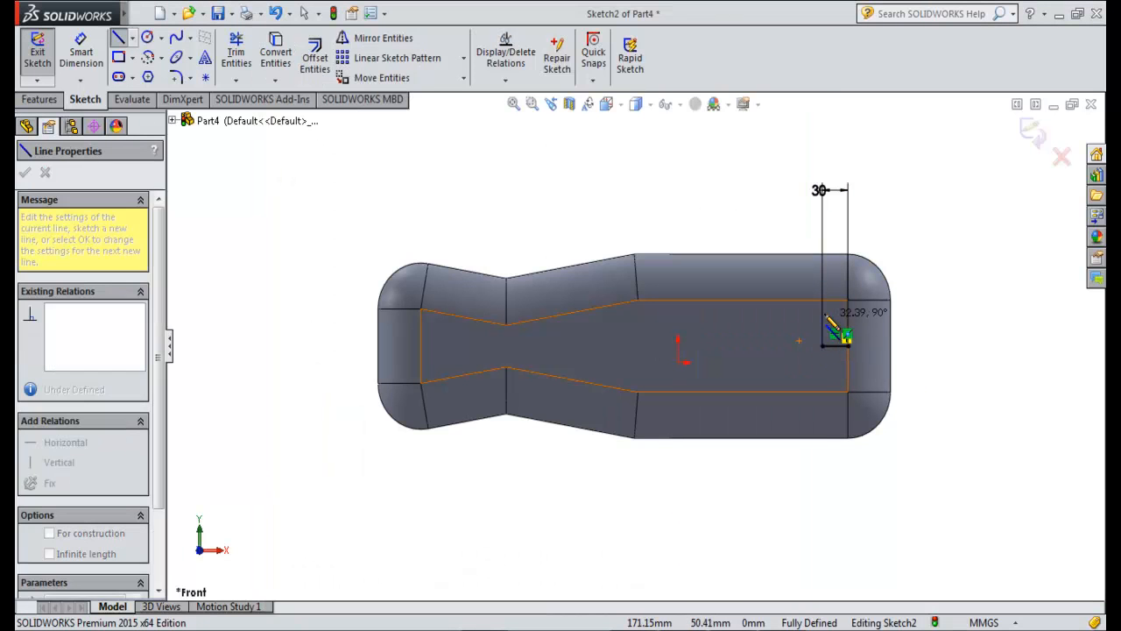
pyautogui.click(824, 308)
pyautogui.press('Escape')
pyautogui.click(81, 51)
pyautogui.click(823, 326)
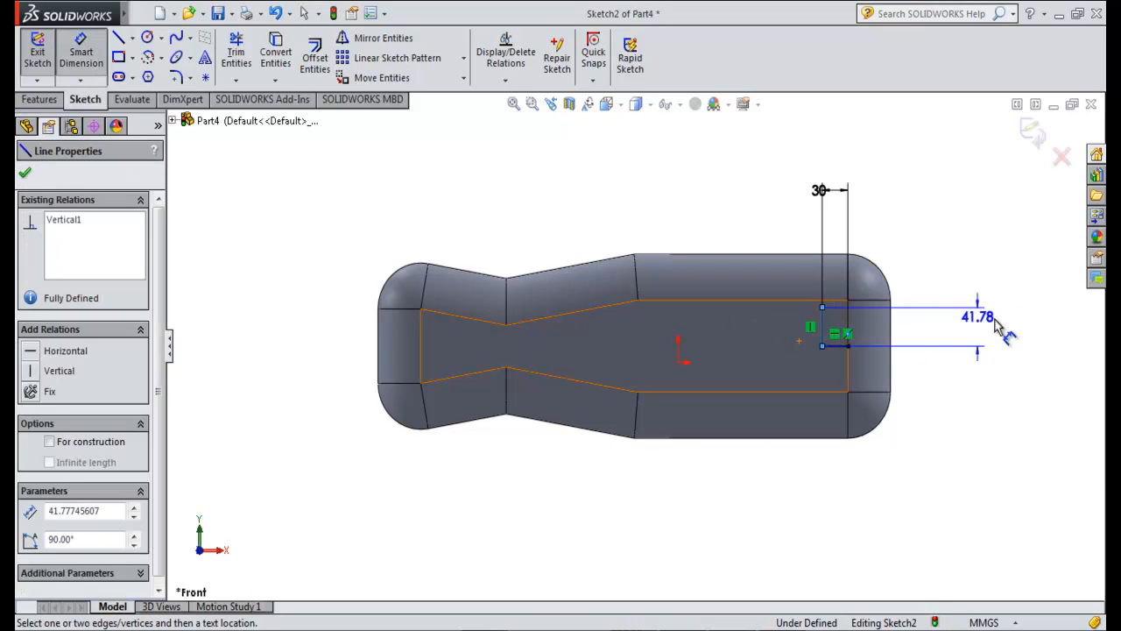
pyautogui.click(996, 316)
pyautogui.write('50')
pyautogui.press('Return')
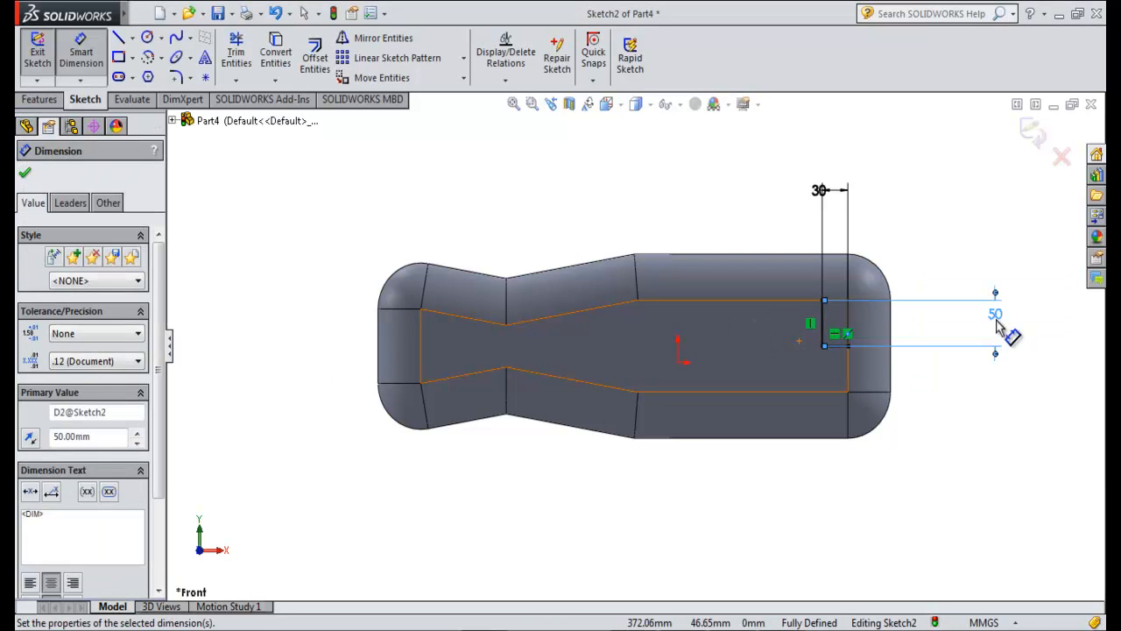
pyautogui.press('Escape')
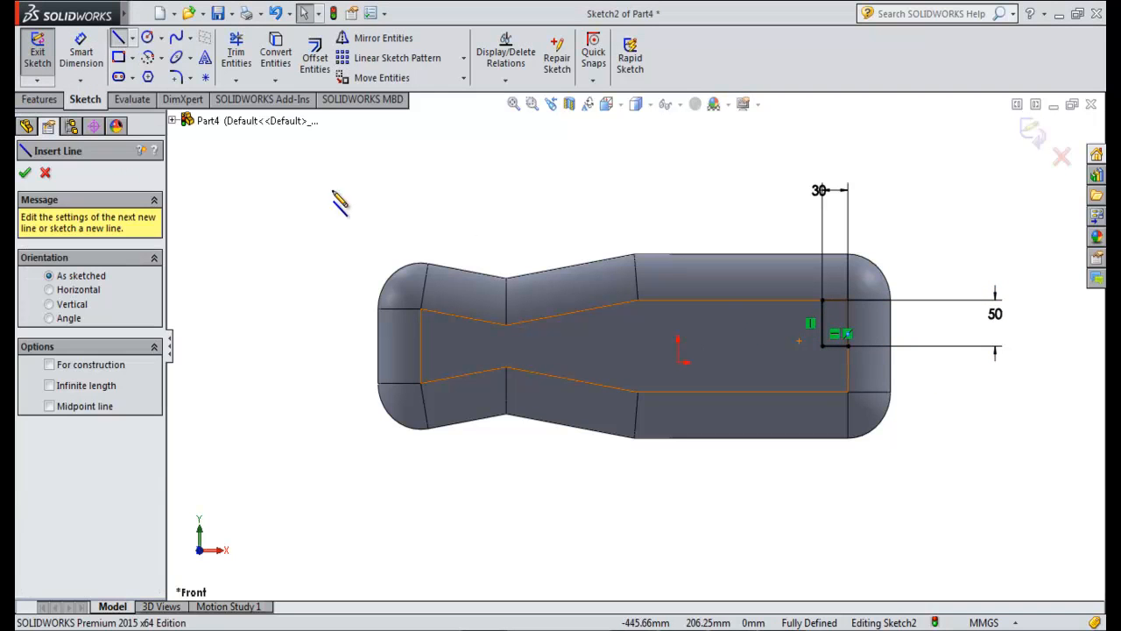
# - Draw a vertical line from the inner end of the 30 mm line down to the face's lower edge
pyautogui.moveTo(821, 346); pyautogui.dragTo(821, 392)
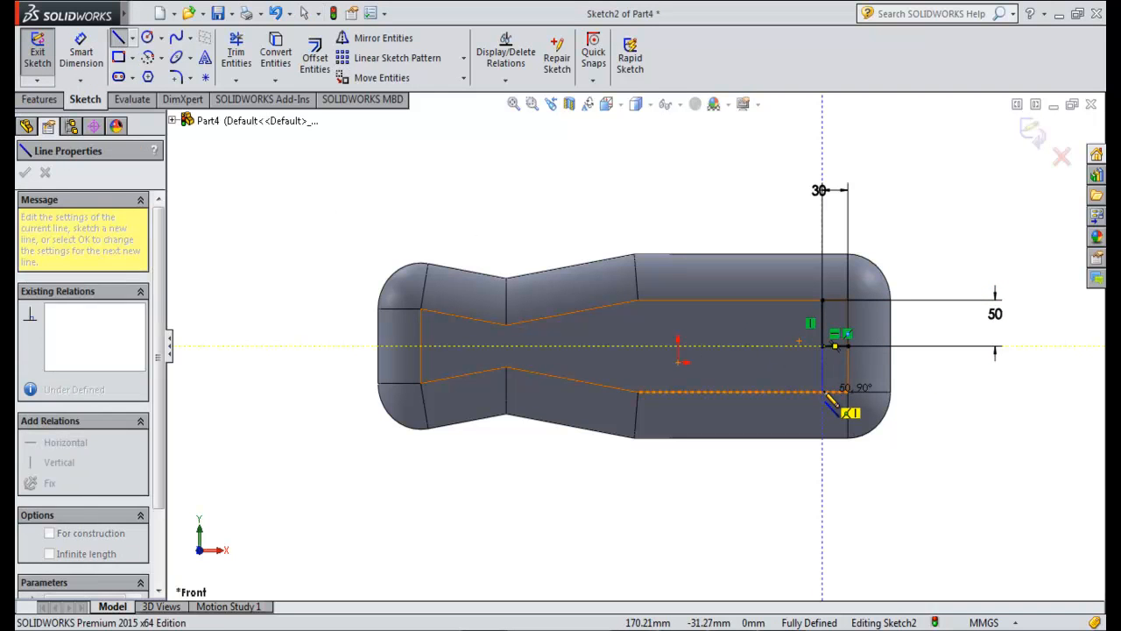
pyautogui.press('Escape')
pyautogui.click(81, 53)
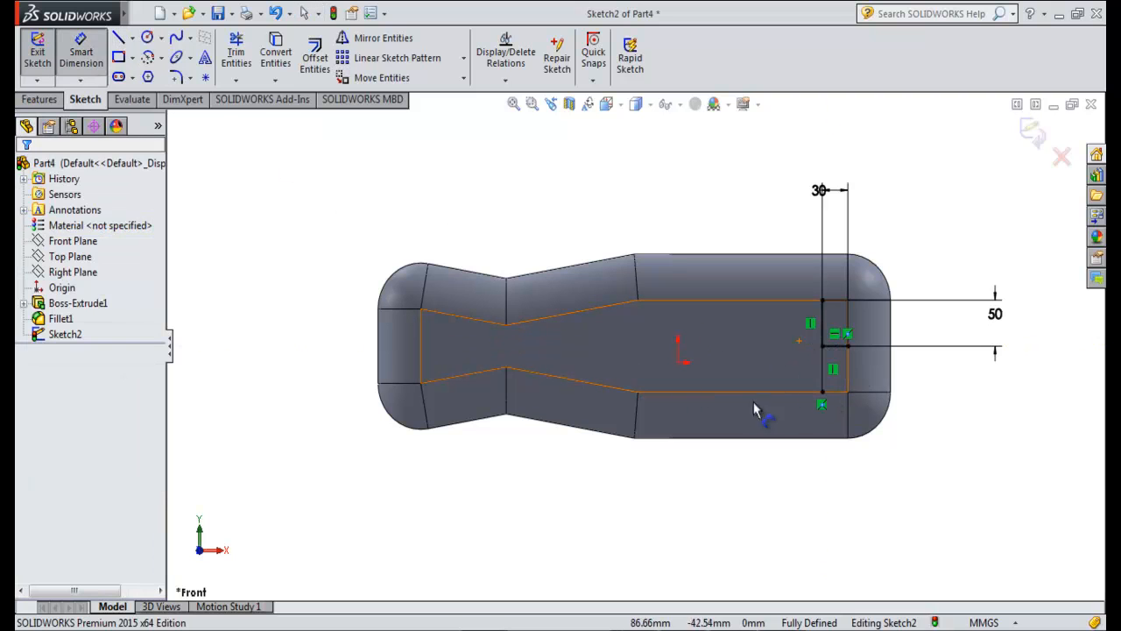
pyautogui.click(821, 371)
pyautogui.click(997, 368)
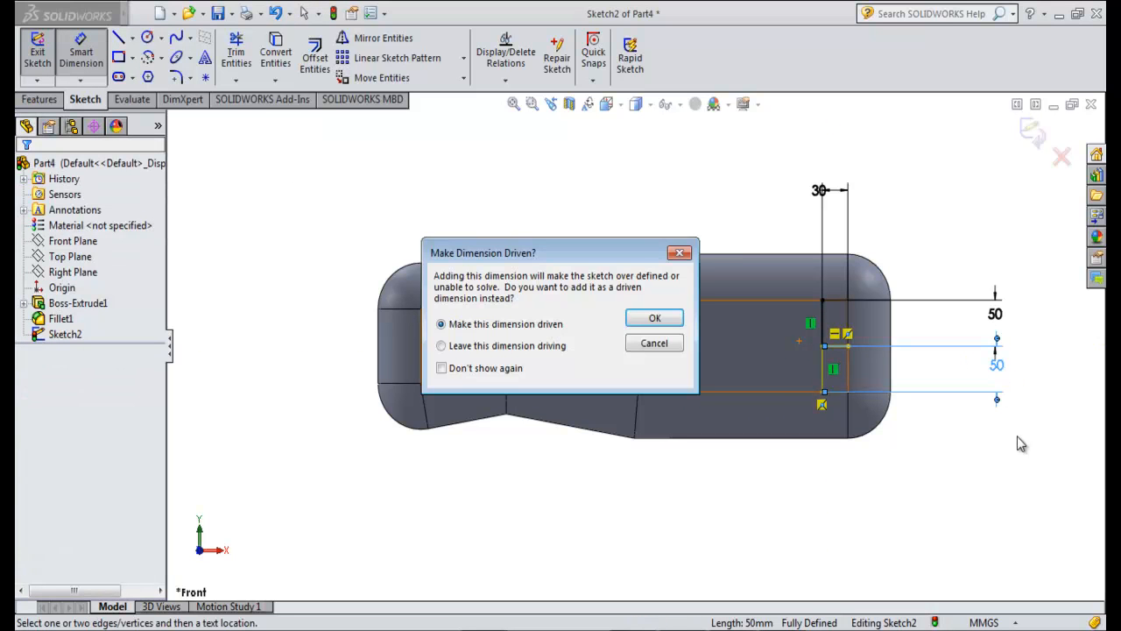
pyautogui.click(654, 343)
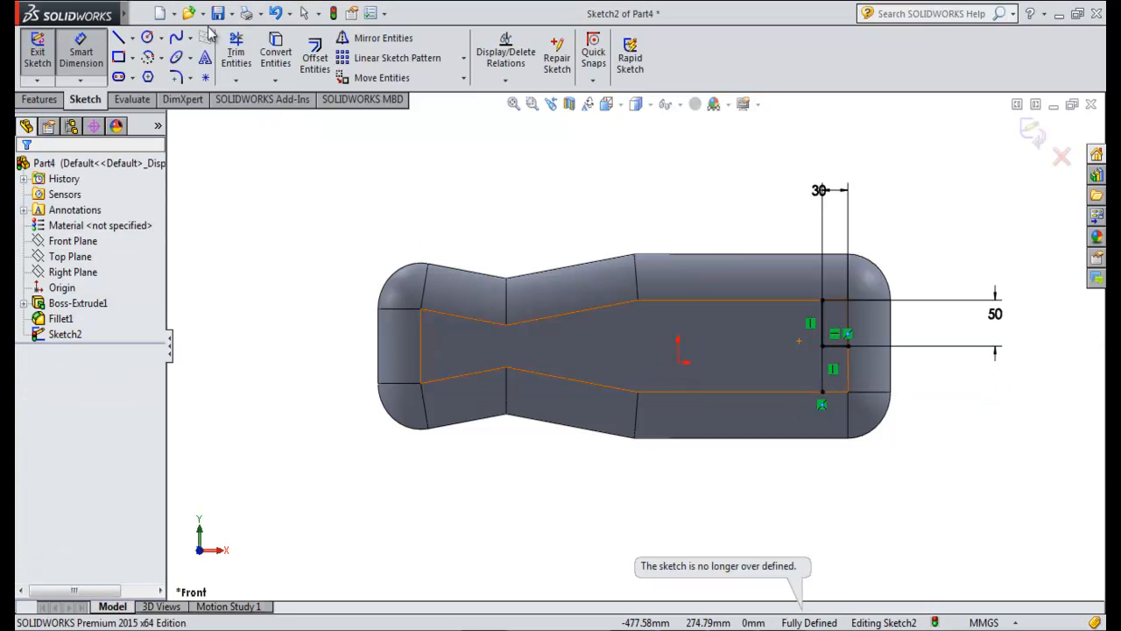
# - Draw a horizontal line leftward along the face's lower edge from the vertical line's lower end and set its length to 195 mm
pyautogui.click(121, 38)
pyautogui.click(821, 392)
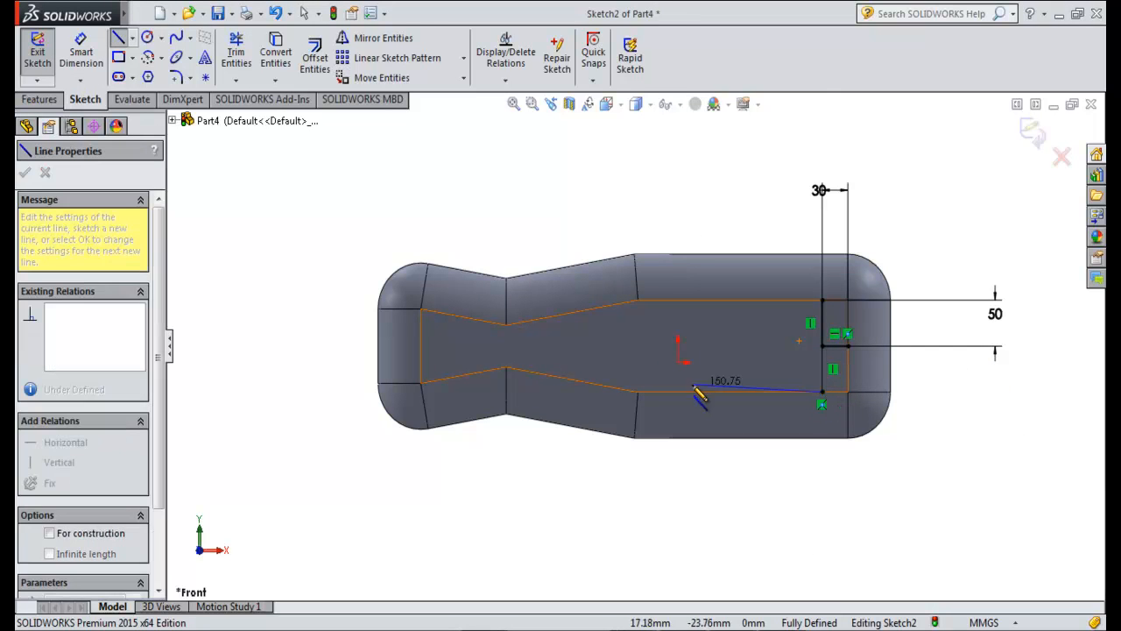
pyautogui.click(677, 391)
pyautogui.press('Escape')
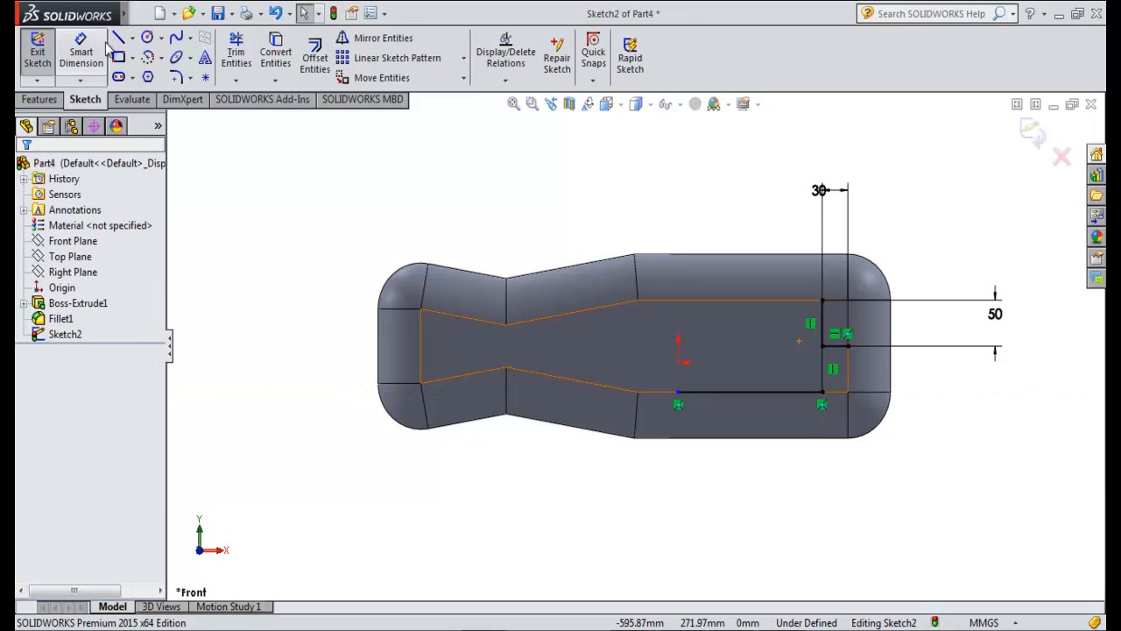
pyautogui.click(81, 51)
pyautogui.click(768, 392)
pyautogui.click(761, 203)
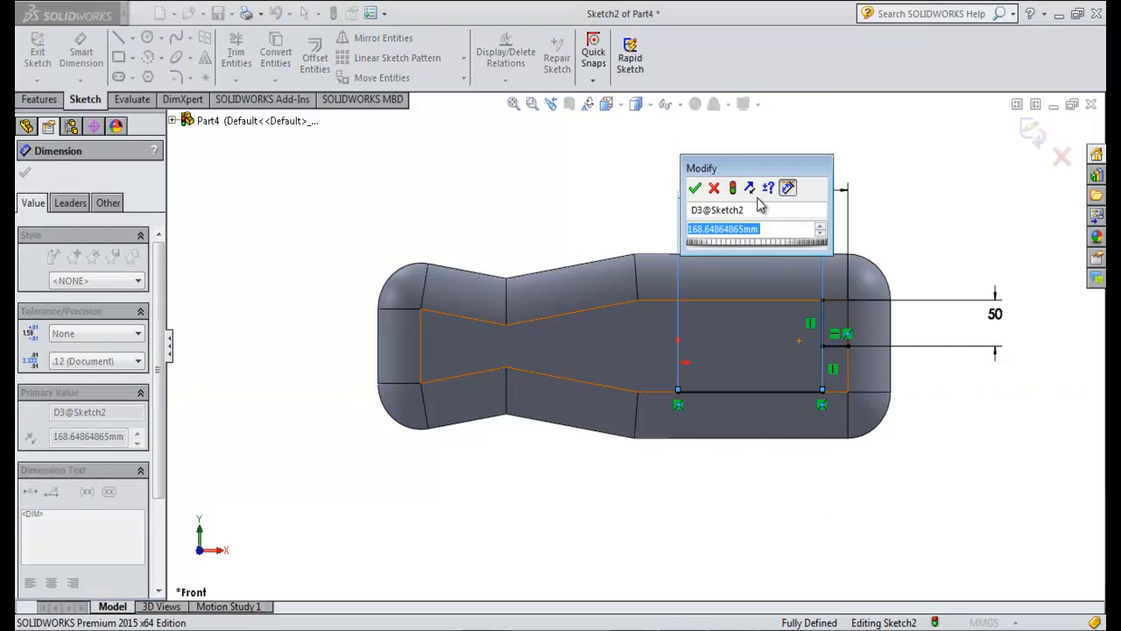
pyautogui.write('1')
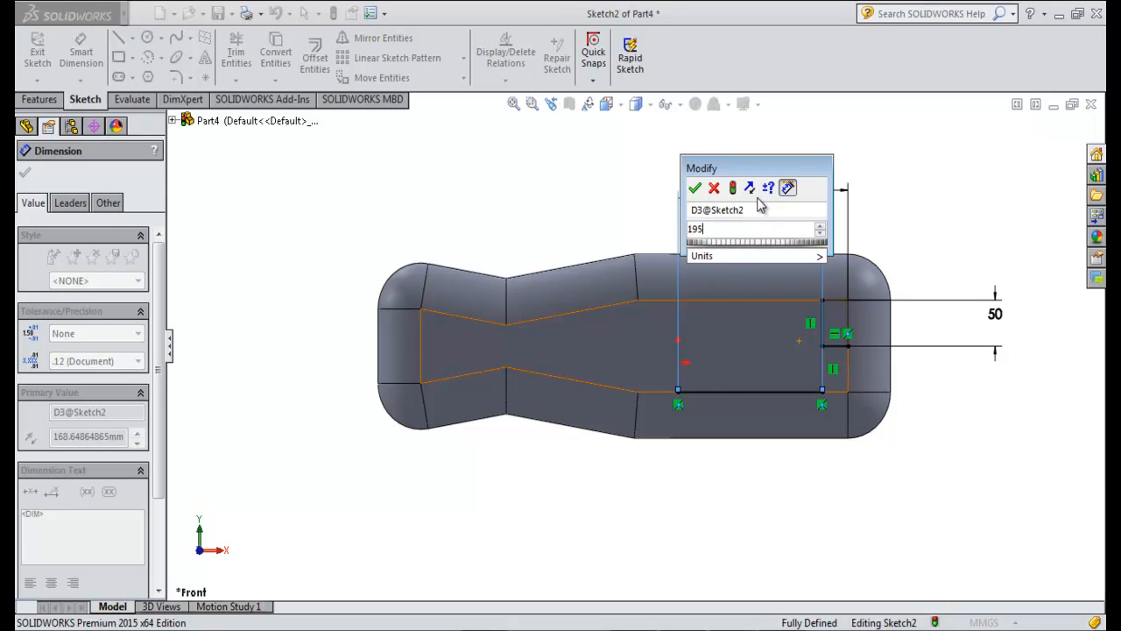
pyautogui.write('95')
pyautogui.press('Return')
pyautogui.press('Escape')
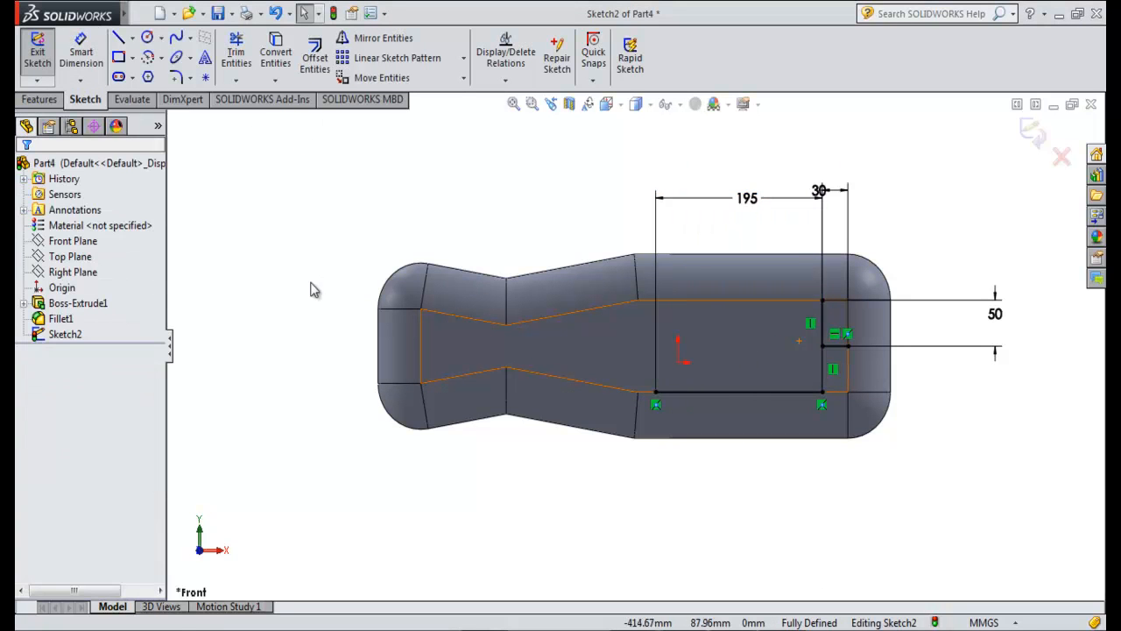
# - Close the plug block rectangle with a vertical left side and a horizontal top side along the face's upper edge
pyautogui.click(118, 38)
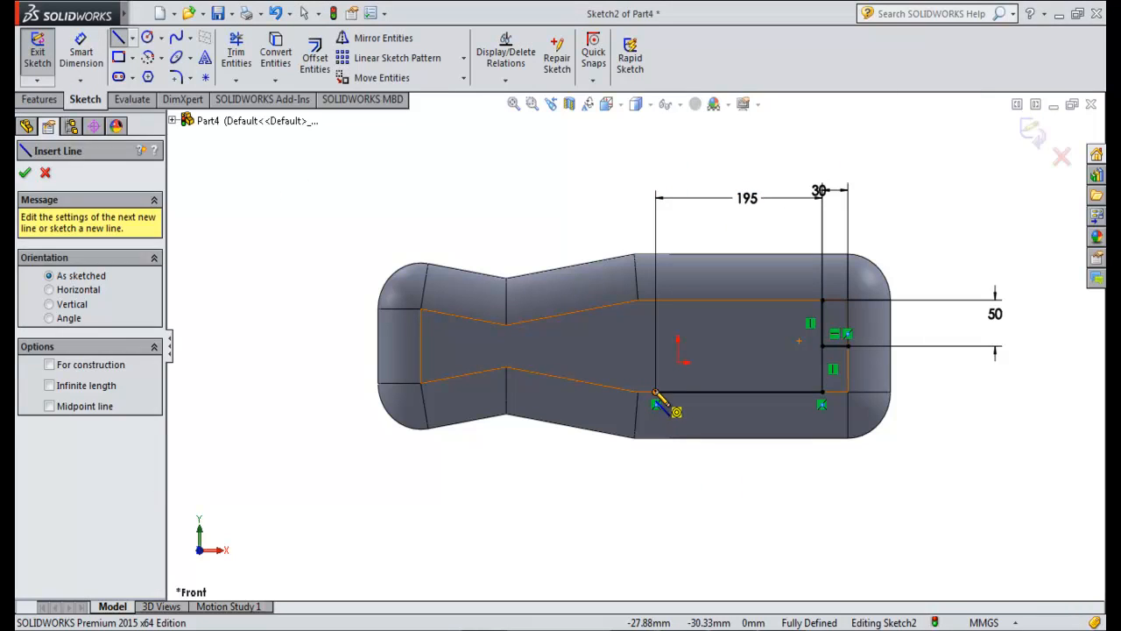
pyautogui.click(656, 393)
pyautogui.click(657, 301)
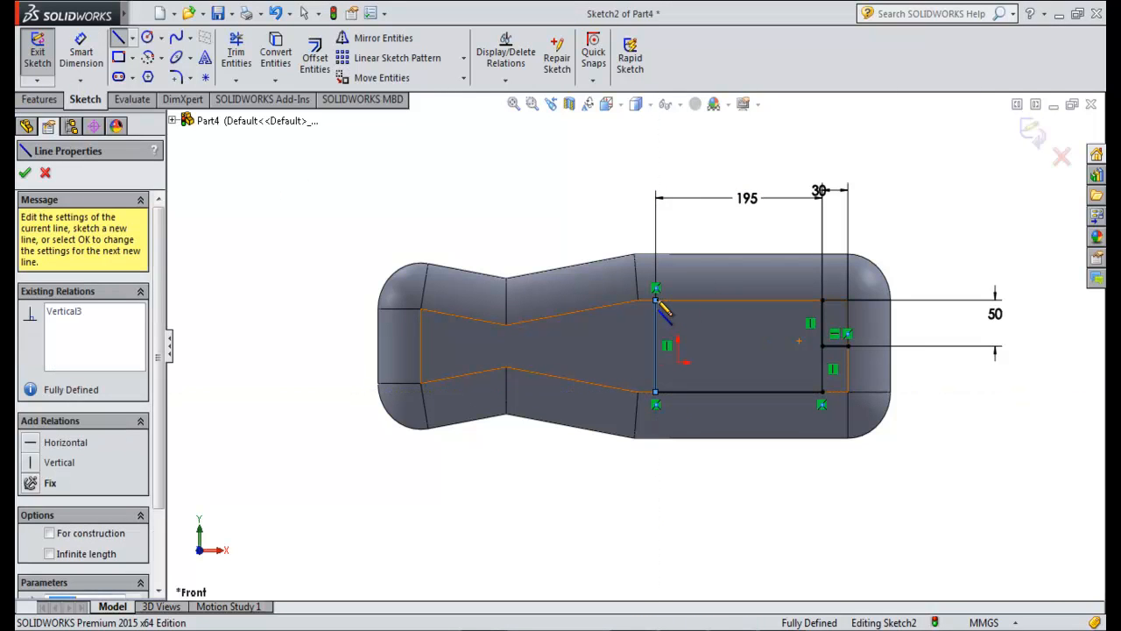
pyautogui.click(823, 300)
pyautogui.press('Return')
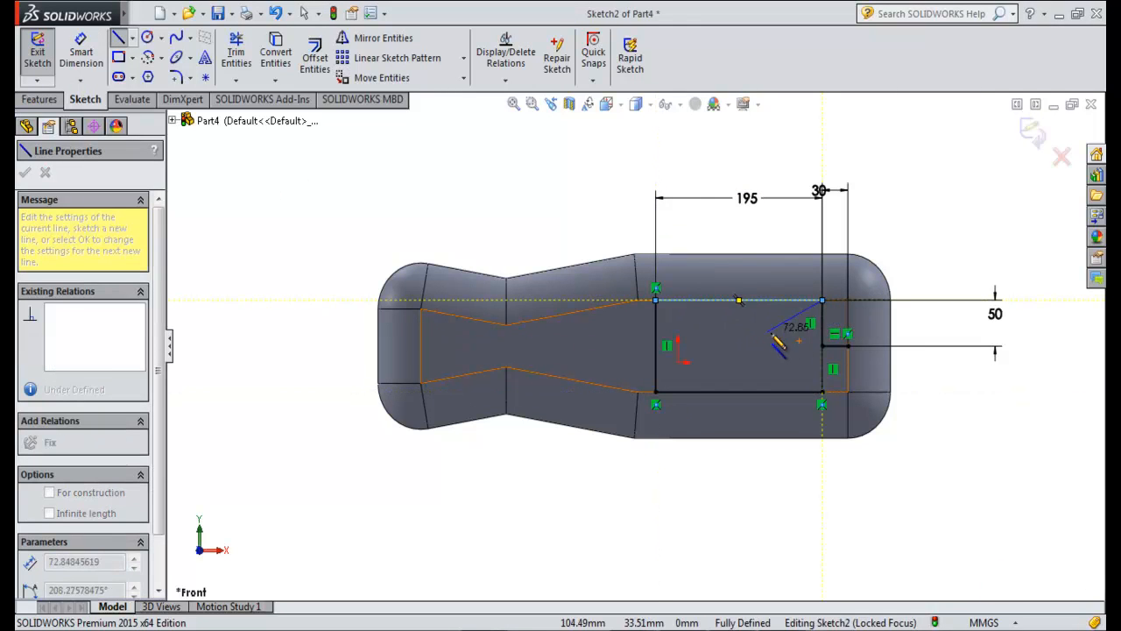
pyautogui.press('Escape')
# - Start a boss extrusion of the sketch and select the rectangular region as its contour
pyautogui.moveTo(605, 518)
pyautogui.mouseDown(button='middle')
pyautogui.moveTo(673, 466)
pyautogui.moveTo(616, 478)
pyautogui.moveTo(611, 497)
pyautogui.mouseUp(button='middle')
pyautogui.click(40, 99)
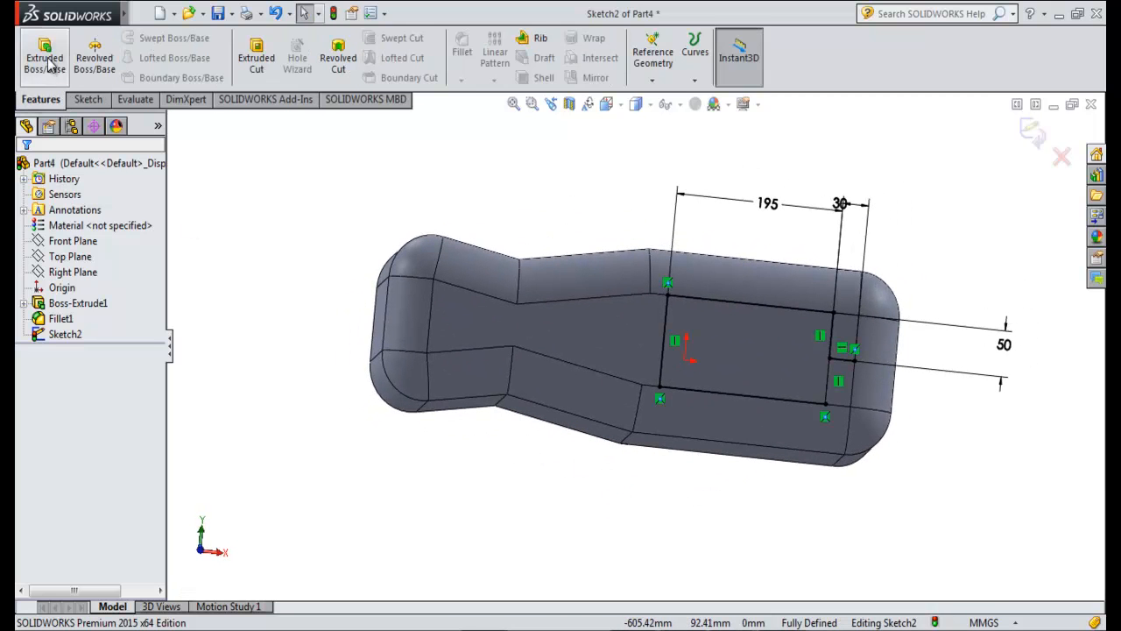
pyautogui.click(45, 56)
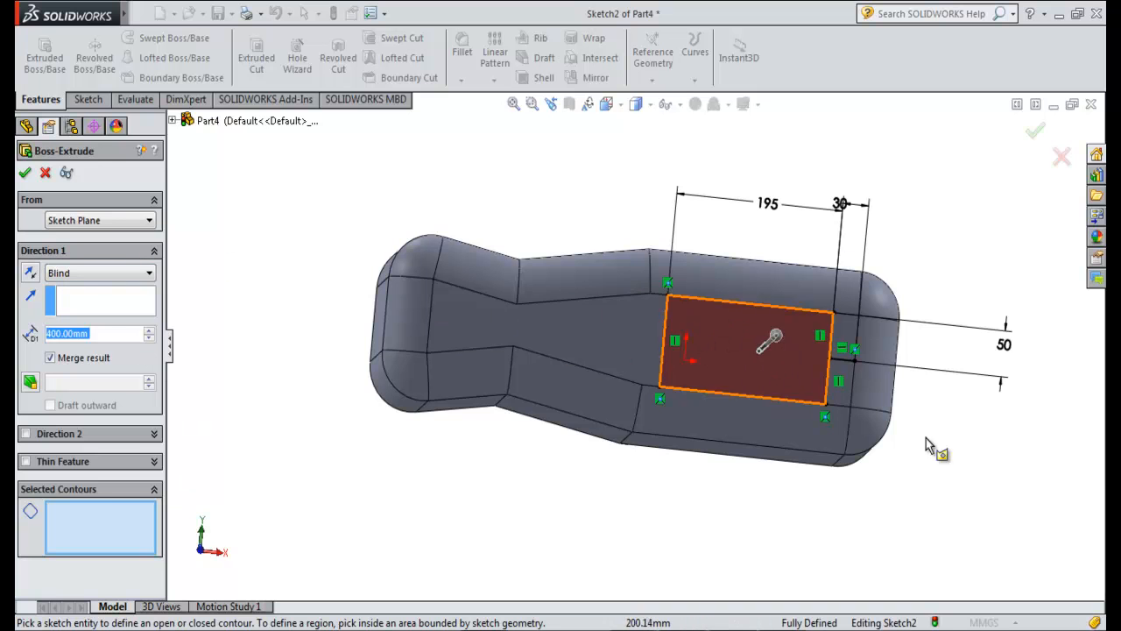
pyautogui.moveTo(1018, 465); pyautogui.dragTo(990, 471, button='middle')
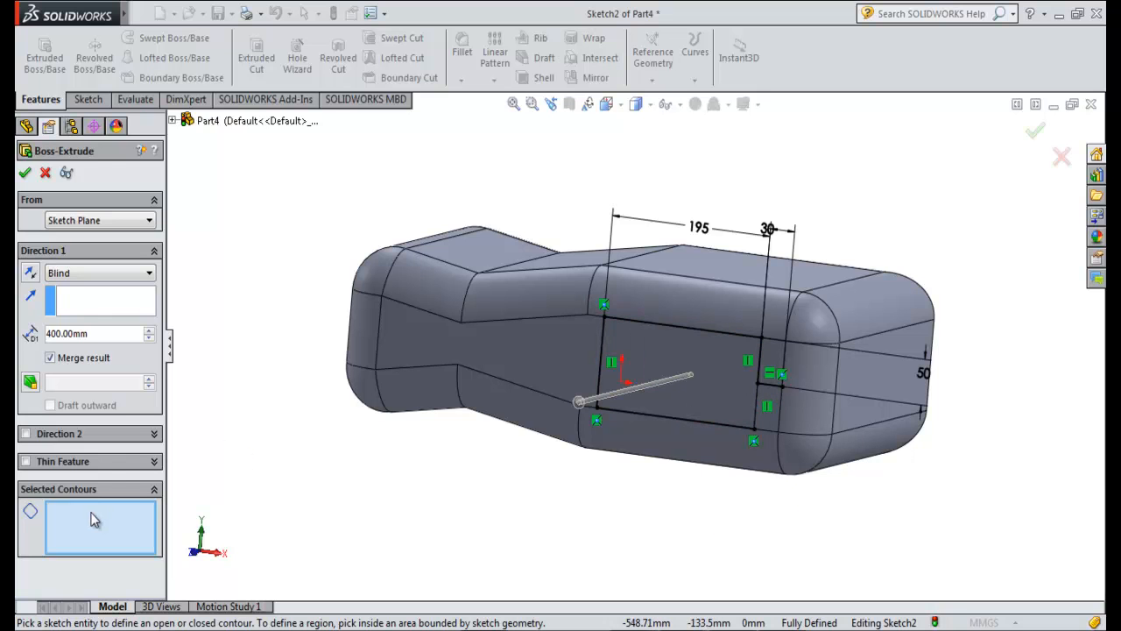
pyautogui.click(681, 377)
pyautogui.moveTo(710, 511)
pyautogui.mouseDown(button='middle')
pyautogui.moveTo(731, 429)
pyautogui.moveTo(723, 349)
pyautogui.mouseUp(button='middle')
pyautogui.scroll(5, 724, 349)
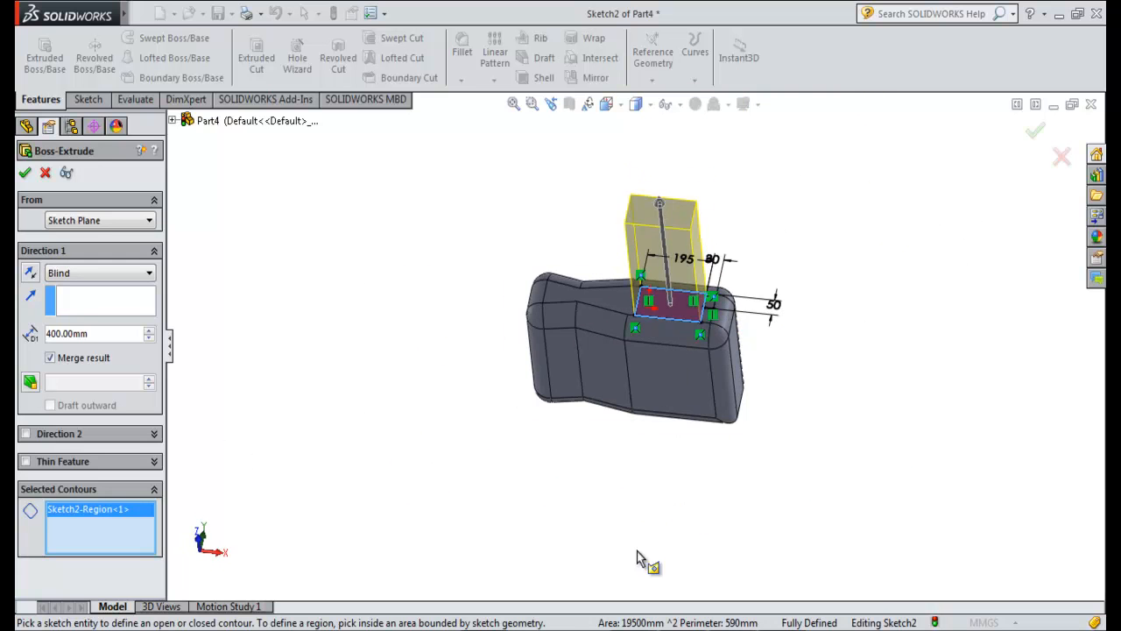
# - Check the plug block's height in the reference drawing and set the extrusion depth to 180 mm
pyautogui.hotkey('alt', 'Tab')
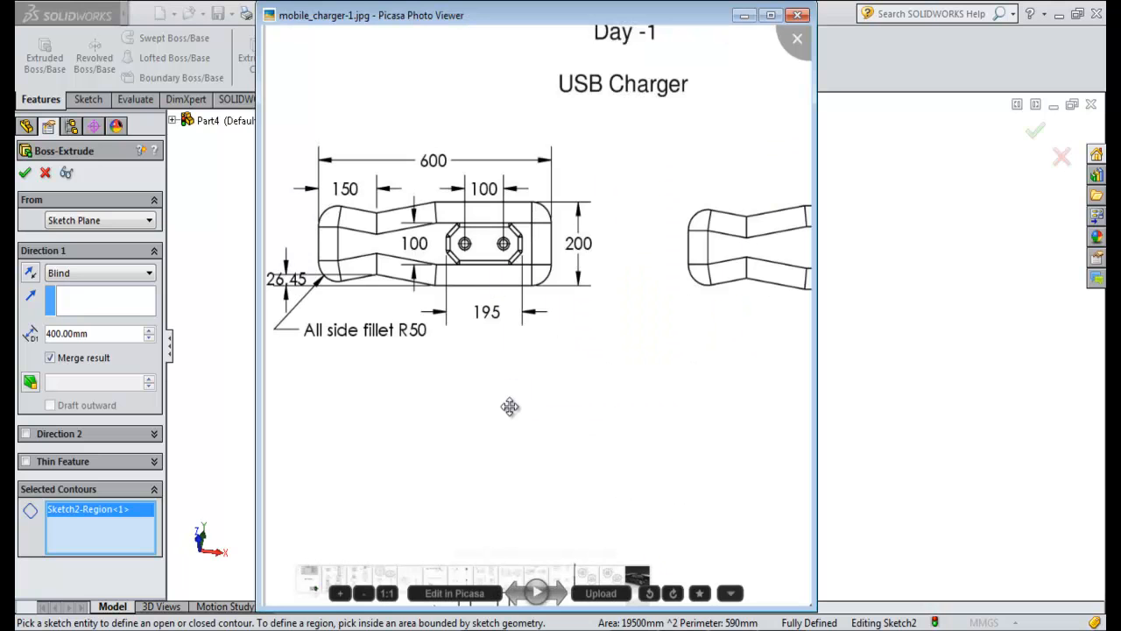
pyautogui.moveTo(518, 333); pyautogui.dragTo(481, 140)
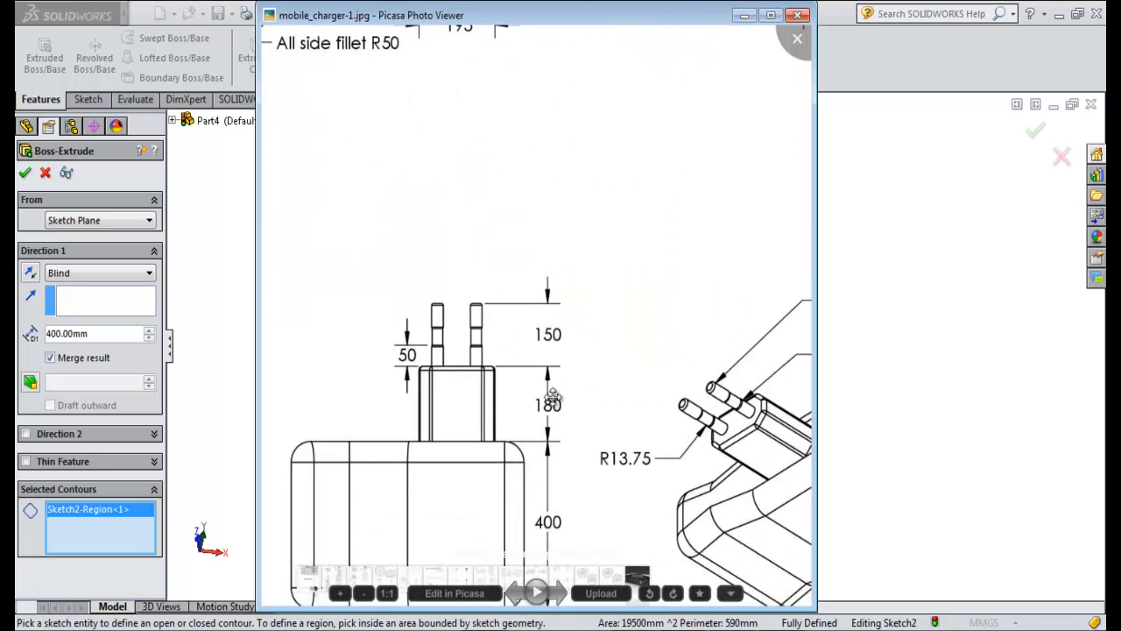
pyautogui.click(743, 15)
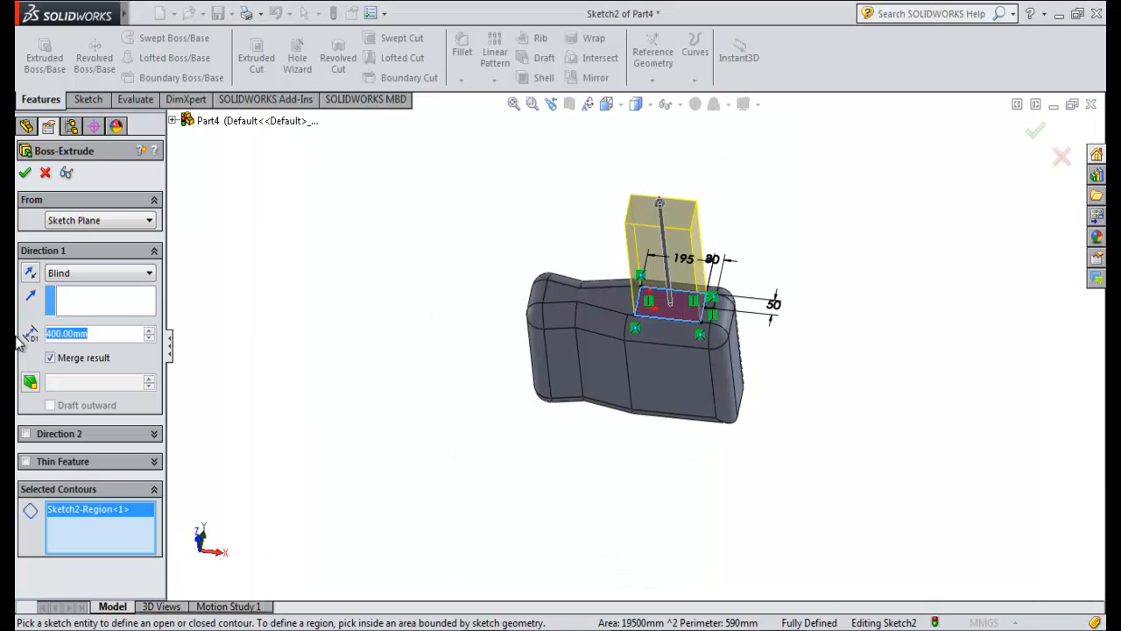
pyautogui.write('180')
pyautogui.press('Return')
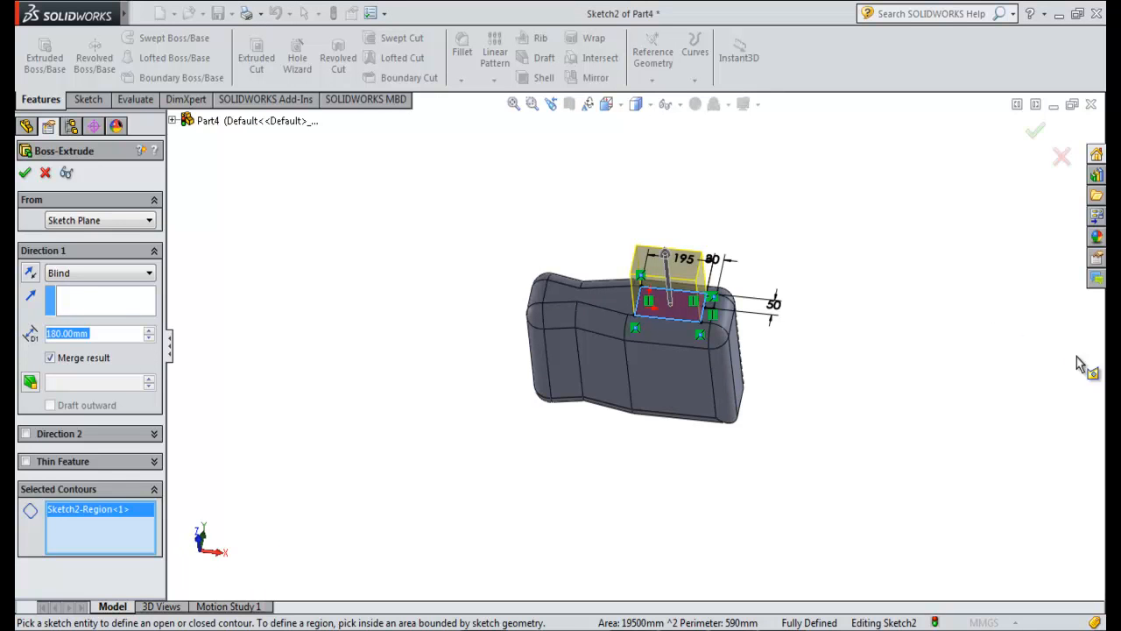
# - Complete the plug block's boss extrusion on the charger body
pyautogui.click(1035, 130)
pyautogui.moveTo(983, 218); pyautogui.dragTo(784, 390, button='middle')
pyautogui.scroll(-4, 778, 386)
pyautogui.scroll(4, 587, 285)
pyautogui.moveTo(585, 279); pyautogui.dragTo(622, 307, button='middle')
pyautogui.scroll(-3, 596, 325)
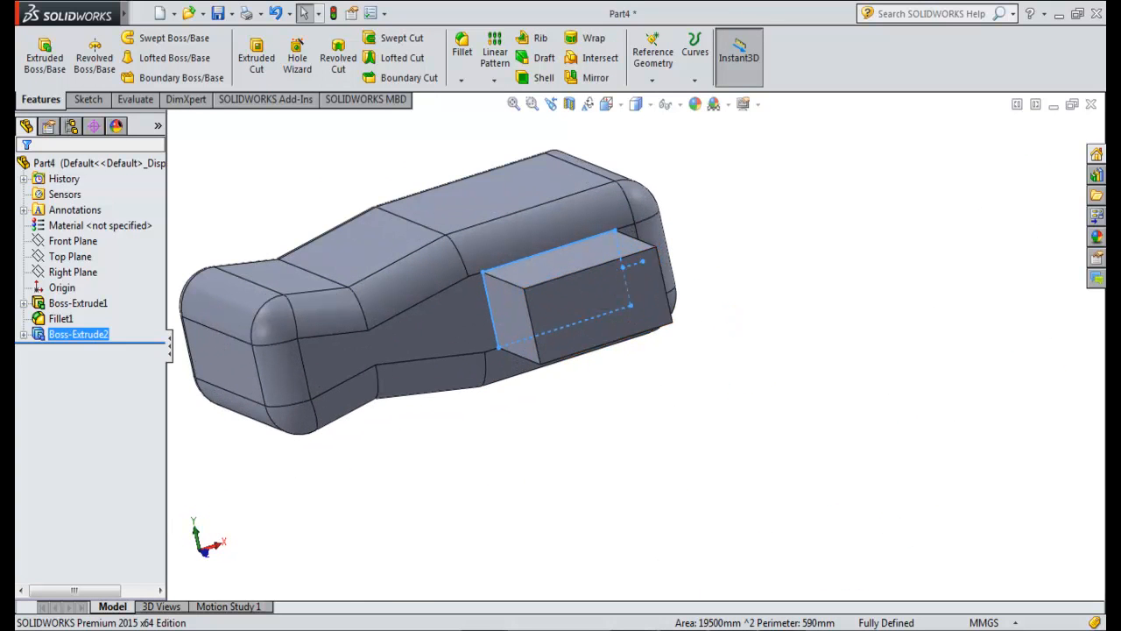
# - Examine the plug block's bevelled corners and dimensions in the reference drawing's end view
pyautogui.click(565, 629)
pyautogui.moveTo(560, 95)
pyautogui.mouseDown()
pyautogui.moveTo(573, 340)
pyautogui.moveTo(591, 381)
pyautogui.mouseUp()
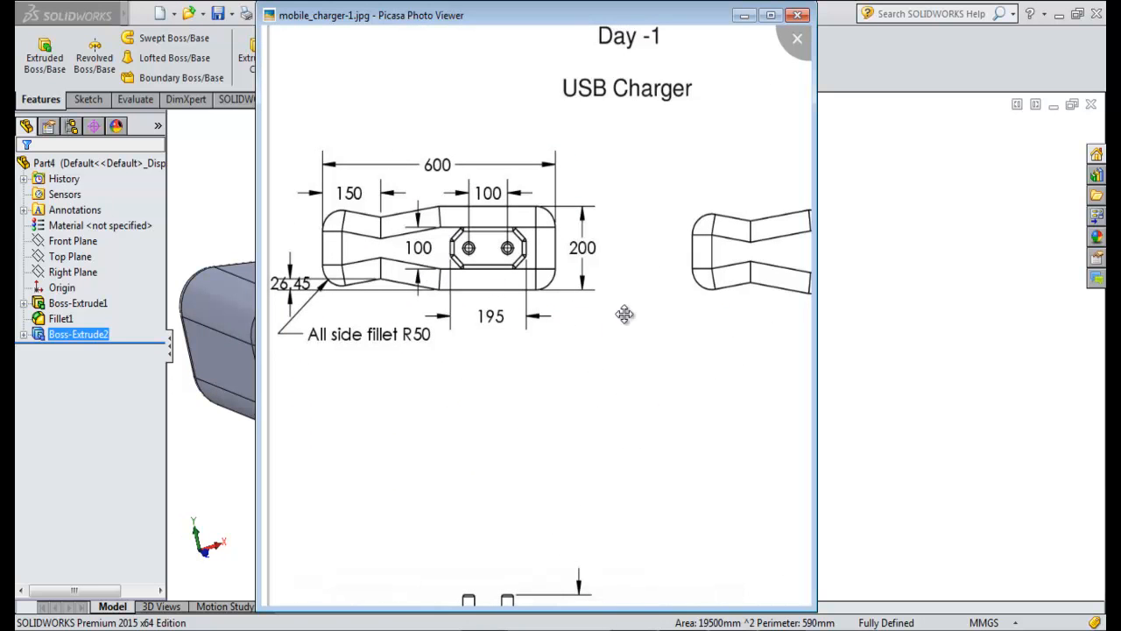
pyautogui.scroll(1, 485, 219)
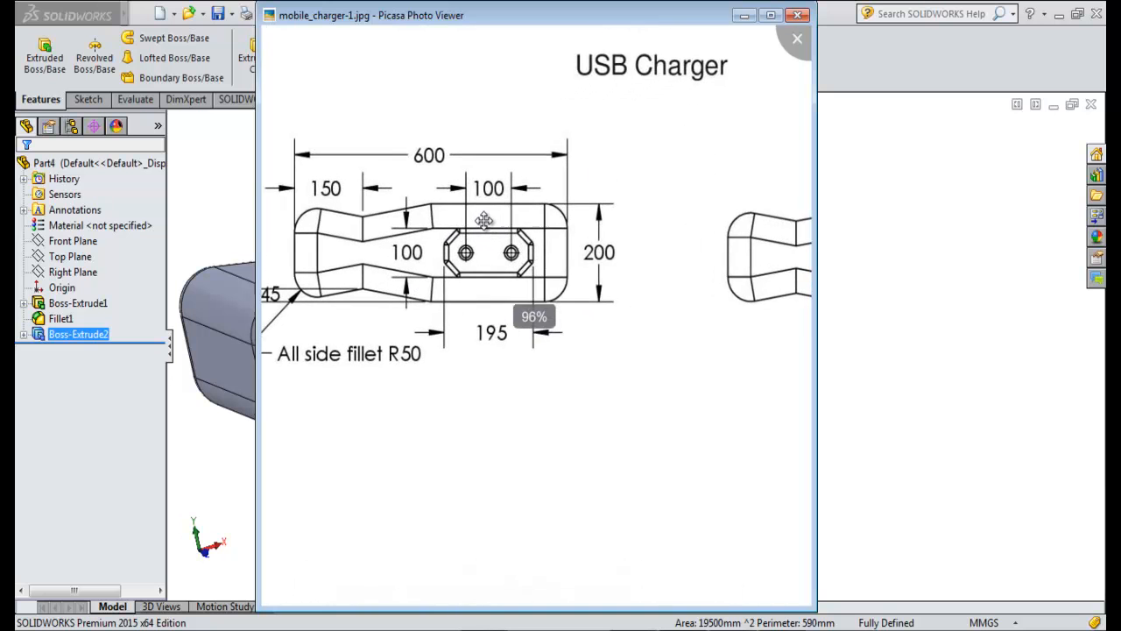
pyautogui.scroll(1, 484, 220)
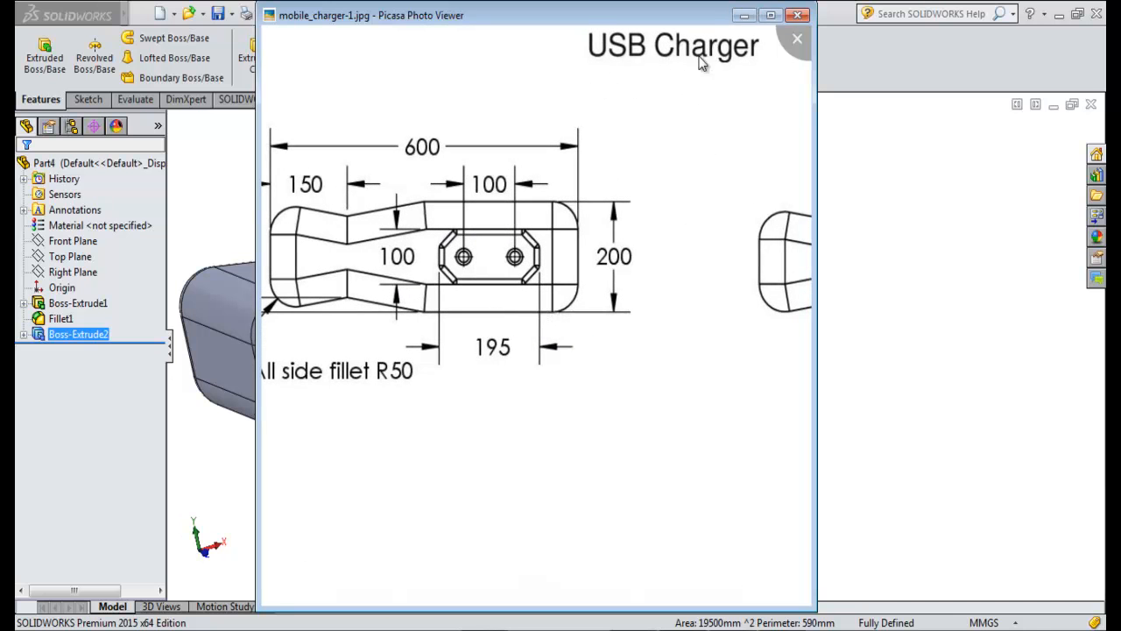
pyautogui.click(744, 15)
# - Start a chamfer and select one of the plug block's four long corner edges running along the extrusion
pyautogui.moveTo(743, 402); pyautogui.dragTo(811, 356, button='middle')
pyautogui.click(462, 79)
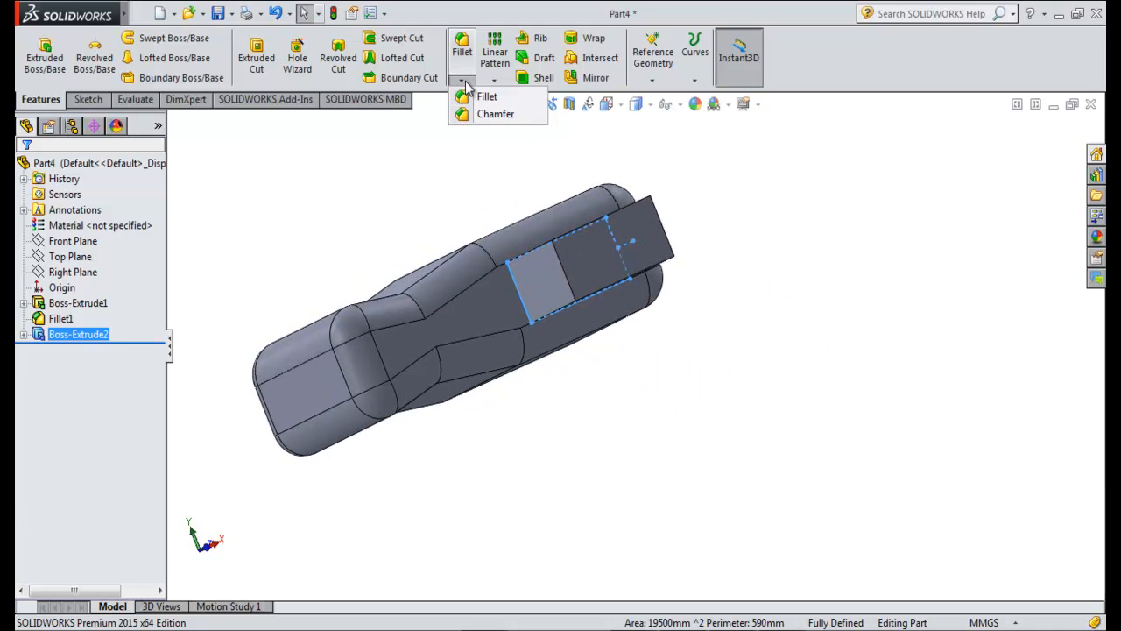
pyautogui.click(489, 115)
pyautogui.moveTo(668, 364); pyautogui.dragTo(682, 424, button='middle')
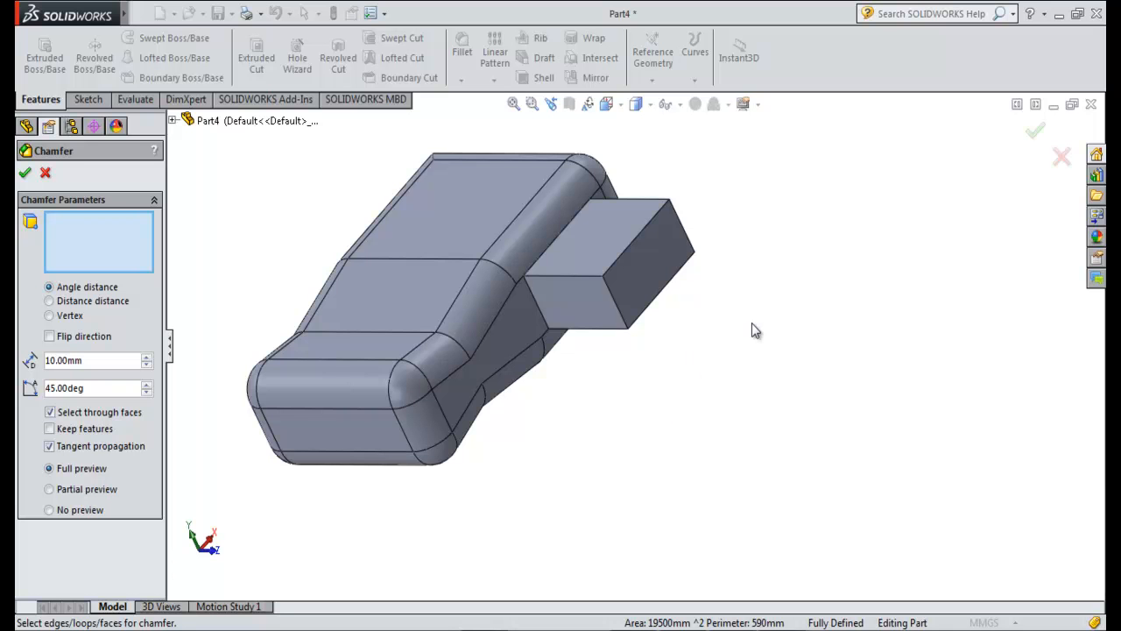
pyautogui.moveTo(755, 330); pyautogui.dragTo(698, 430, button='middle')
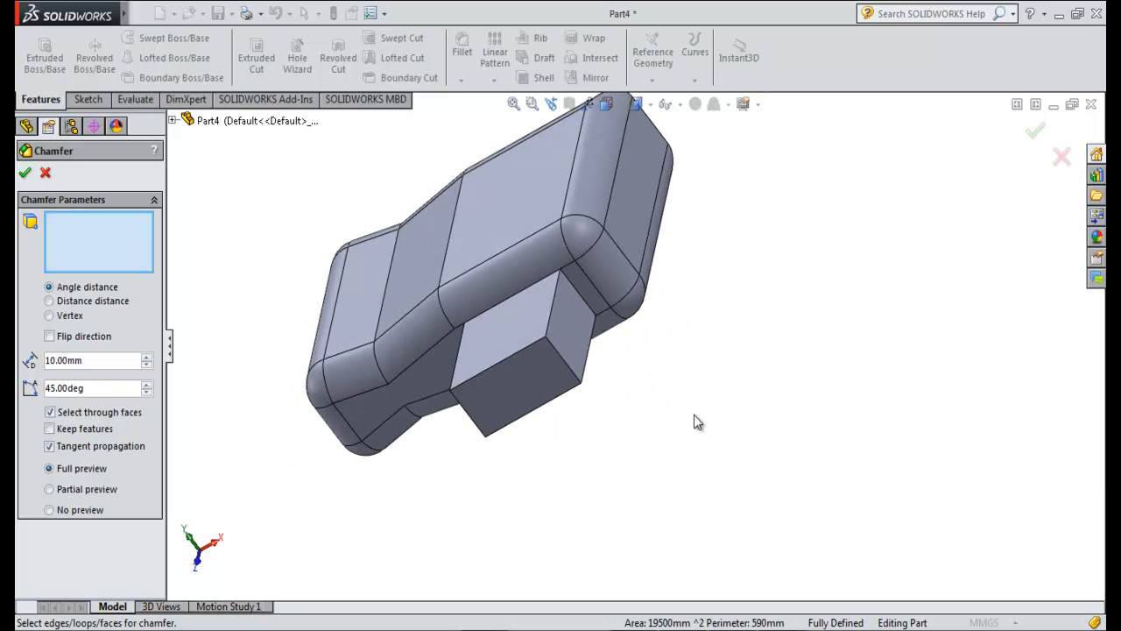
pyautogui.scroll(-4, 659, 366)
pyautogui.scroll(4, 649, 366)
pyautogui.moveTo(631, 365); pyautogui.dragTo(729, 283, button='middle')
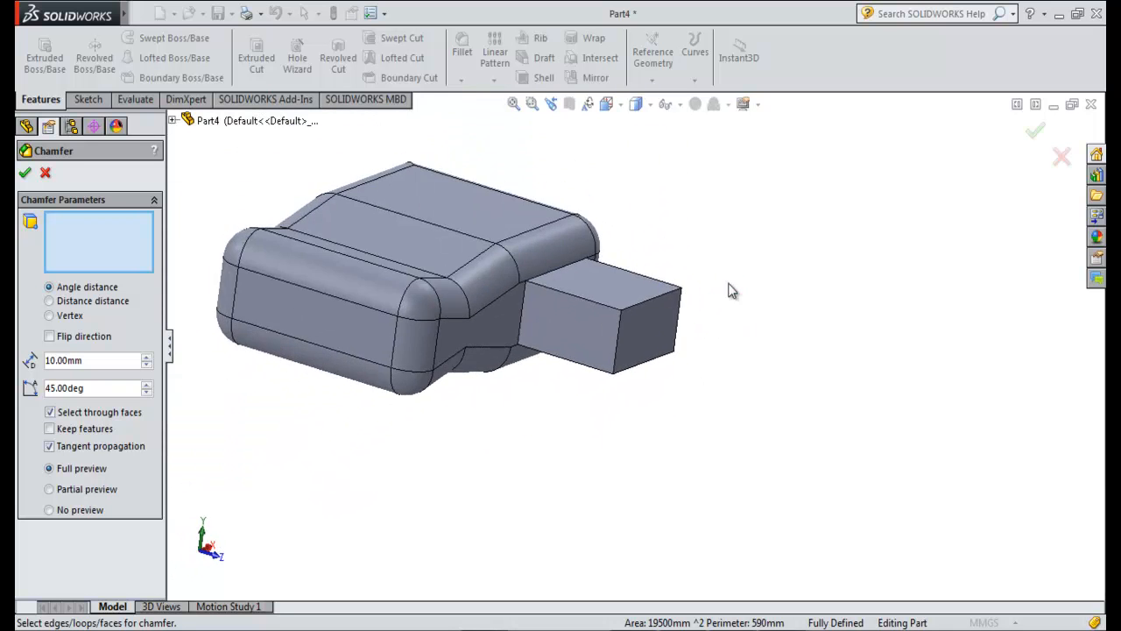
pyautogui.click(576, 298)
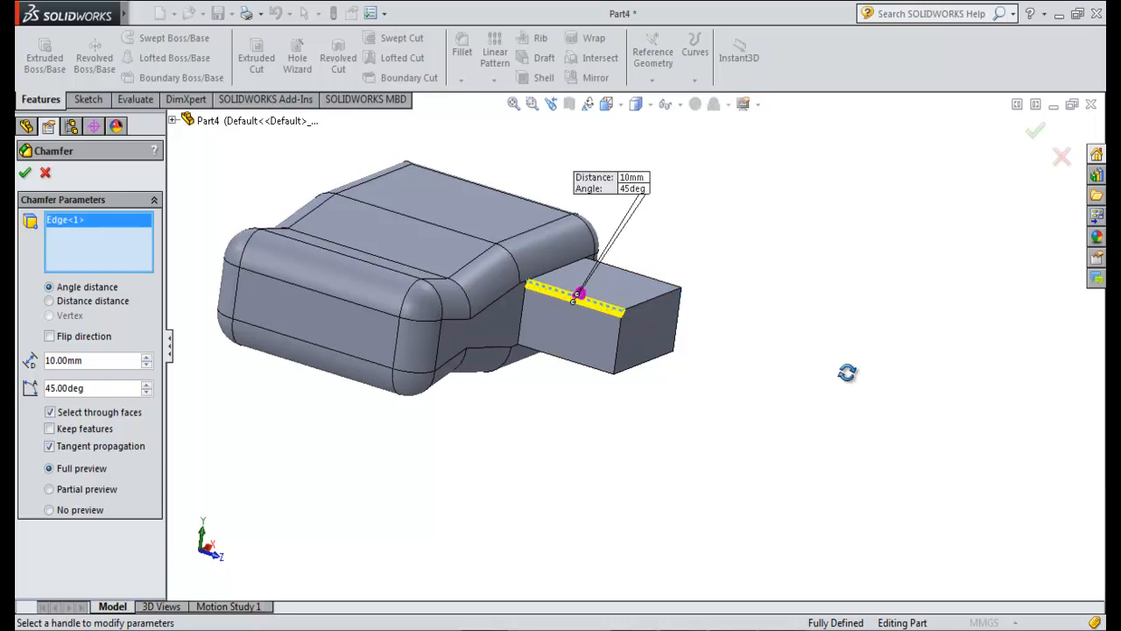
# - Add the plug block's other three long corner edges to the chamfer selection
pyautogui.moveTo(851, 370); pyautogui.dragTo(738, 419, button='middle')
pyautogui.click(517, 317)
pyautogui.moveTo(535, 393); pyautogui.dragTo(586, 284, button='middle')
pyautogui.click(529, 272)
pyautogui.moveTo(473, 296); pyautogui.dragTo(534, 339, button='middle')
pyautogui.click(545, 266)
pyautogui.moveTo(562, 376); pyautogui.dragTo(201, 458, button='middle')
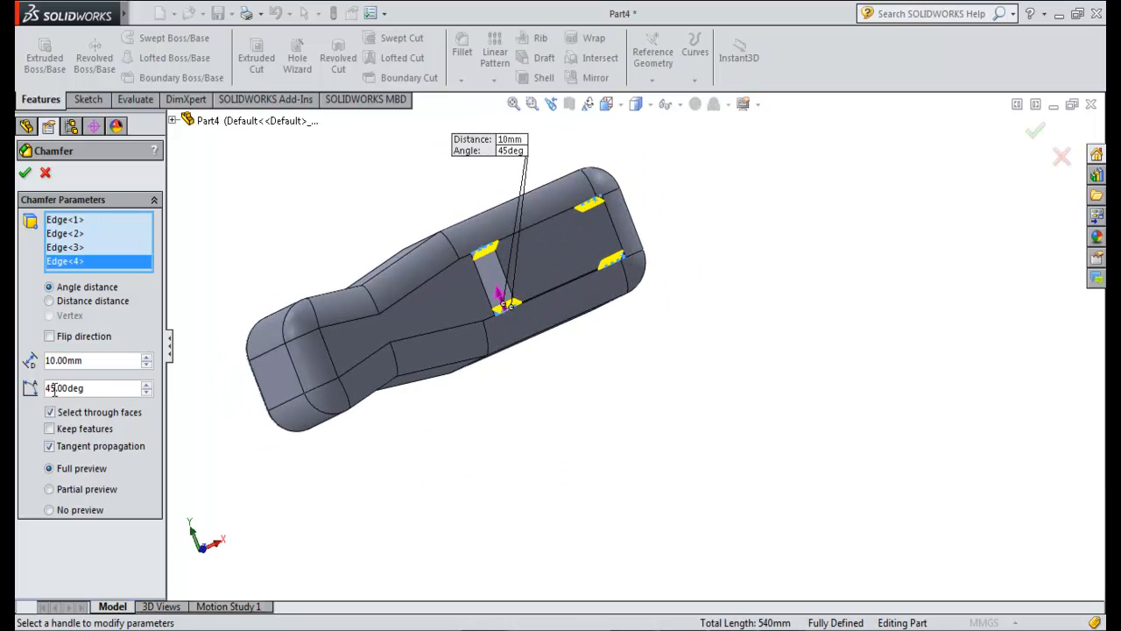
# - Set the chamfer distance to 30 mm and apply it to the four selected edges
pyautogui.click(146, 358)
pyautogui.click(146, 357)
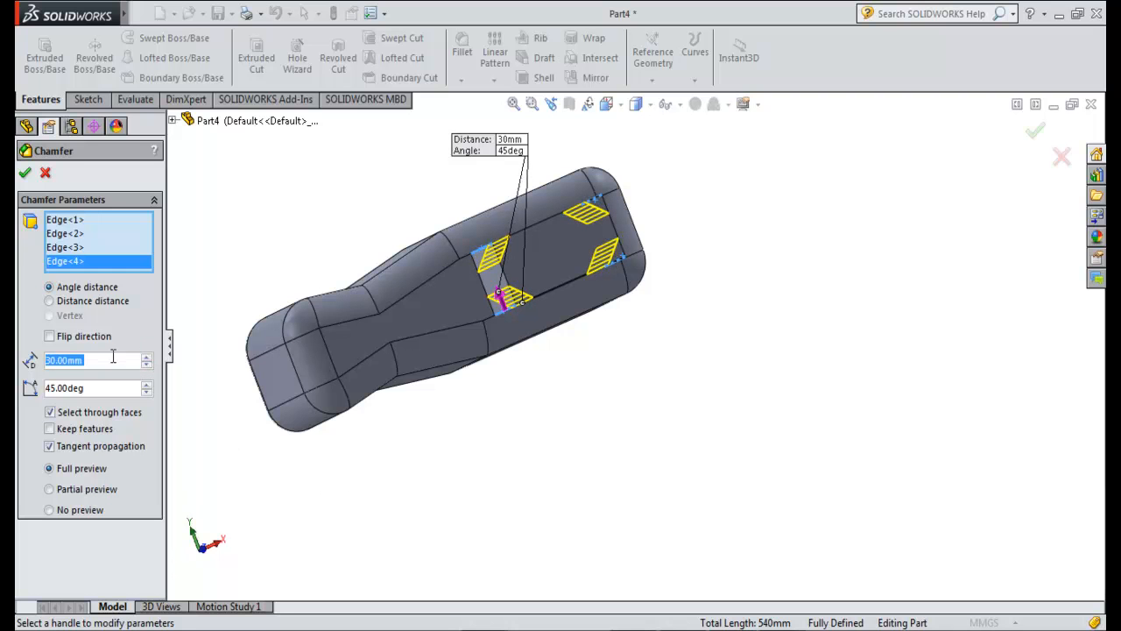
pyautogui.click(26, 173)
pyautogui.moveTo(485, 388); pyautogui.dragTo(521, 488, button='middle')
# - Check the pin lengths and pin positions on the plug block in the reference drawing
pyautogui.hotkey('alt', 'Tab')
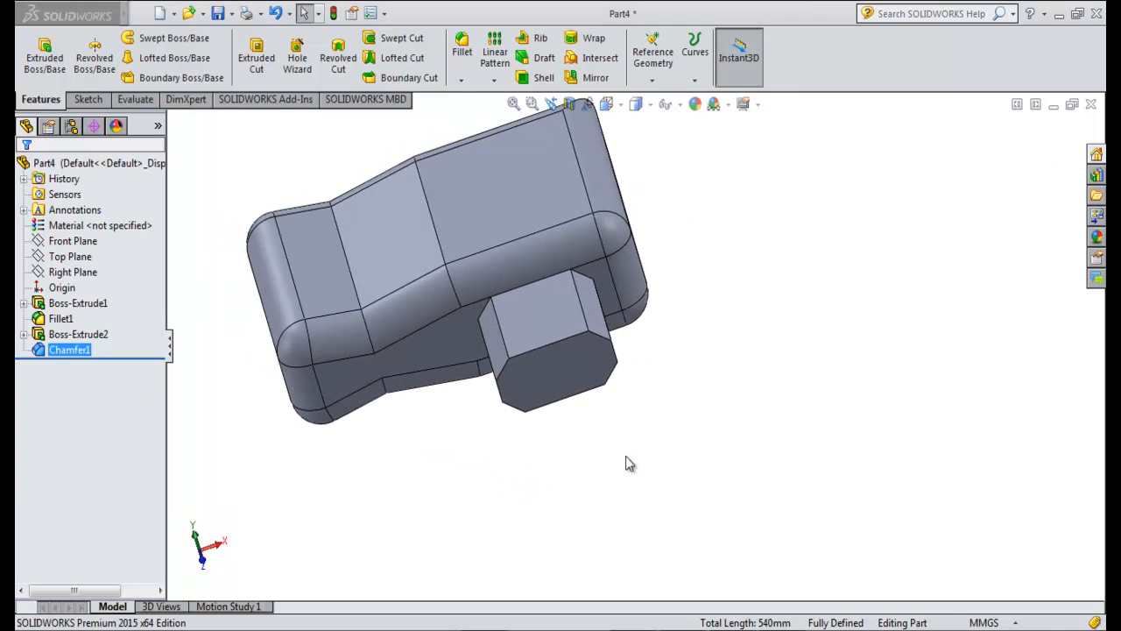
pyautogui.moveTo(507, 274); pyautogui.dragTo(372, 260)
pyautogui.moveTo(624, 314); pyautogui.dragTo(552, 255)
pyautogui.moveTo(458, 536)
pyautogui.mouseDown()
pyautogui.moveTo(523, 260)
pyautogui.moveTo(552, 216)
pyautogui.mouseUp()
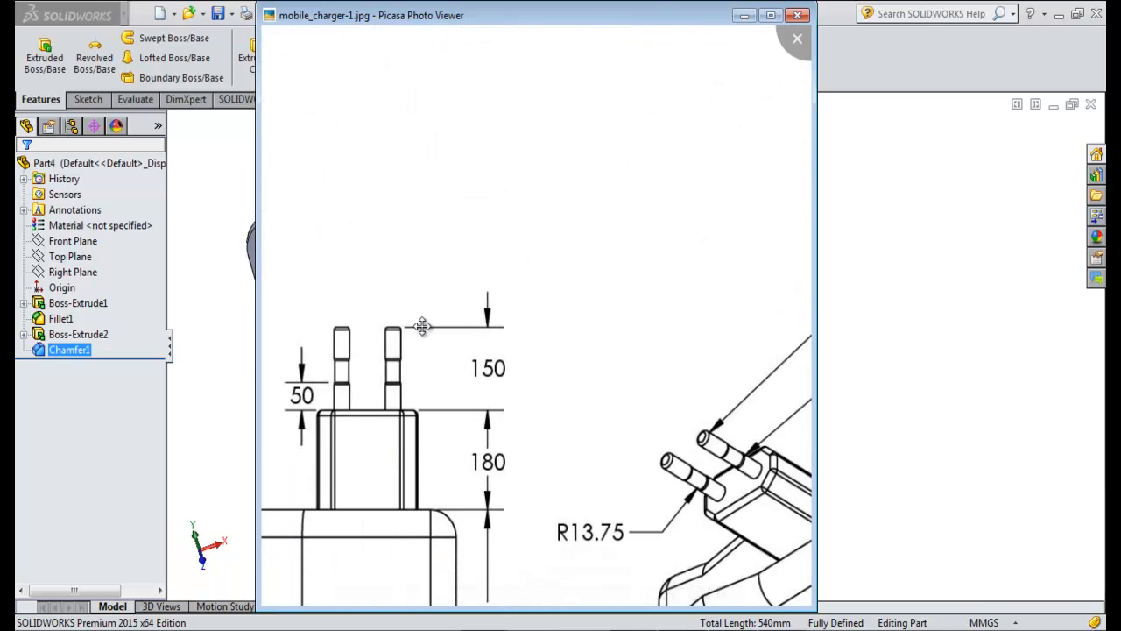
pyautogui.moveTo(475, 189)
pyautogui.mouseDown()
pyautogui.moveTo(658, 436)
pyautogui.moveTo(658, 558)
pyautogui.mouseUp()
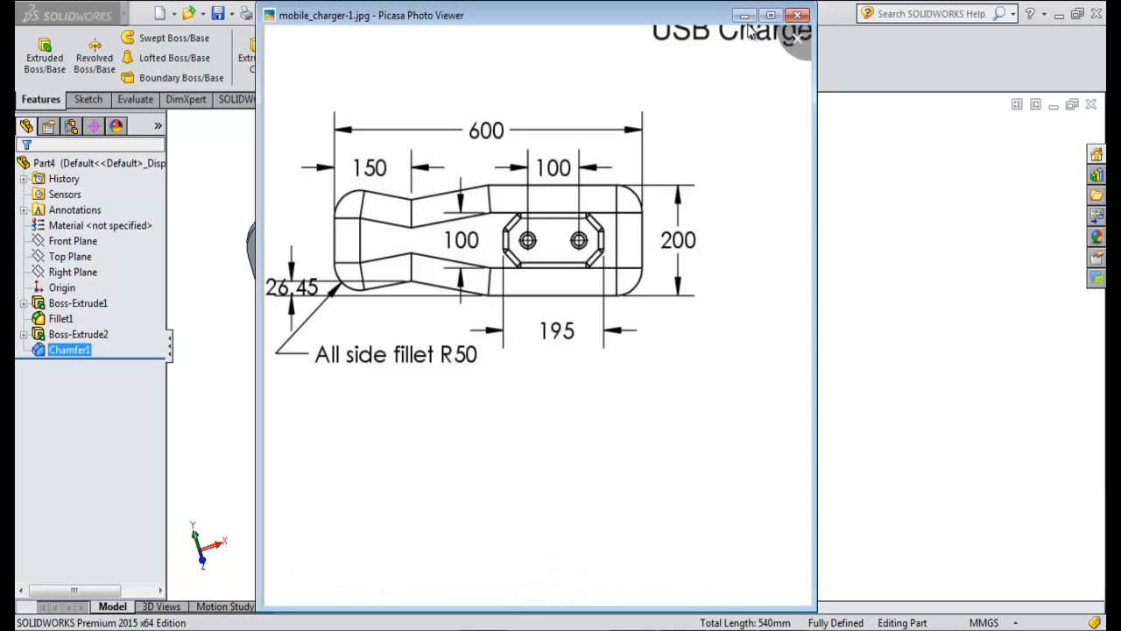
pyautogui.press('Escape')
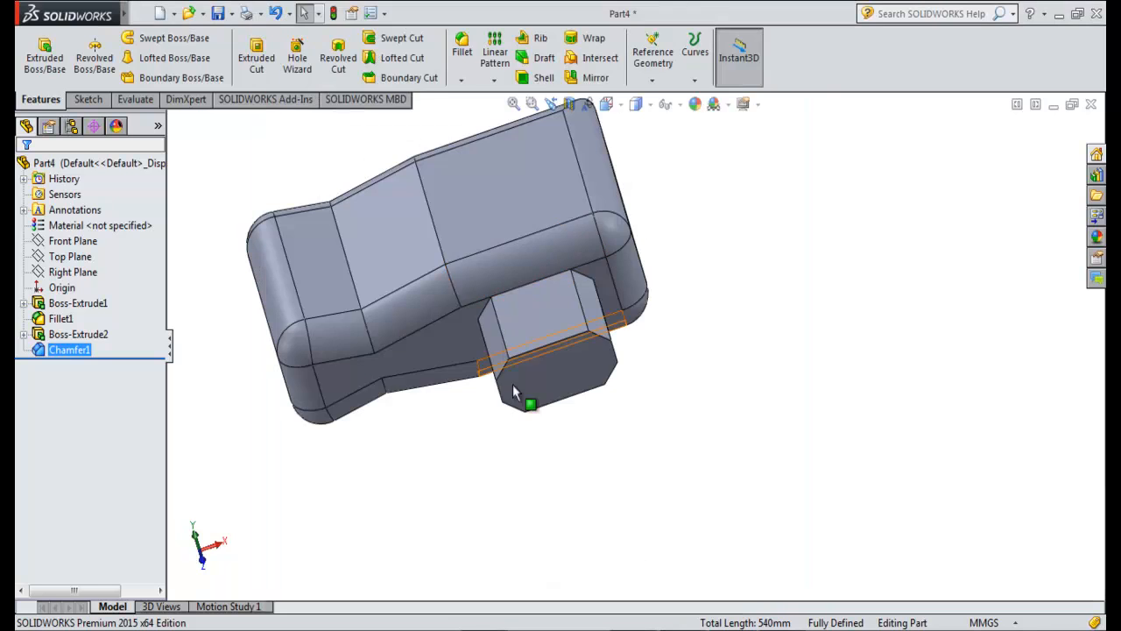
# - Open a new sketch on the plug block's octagonal end face
pyautogui.click(554, 378)
pyautogui.click(88, 99)
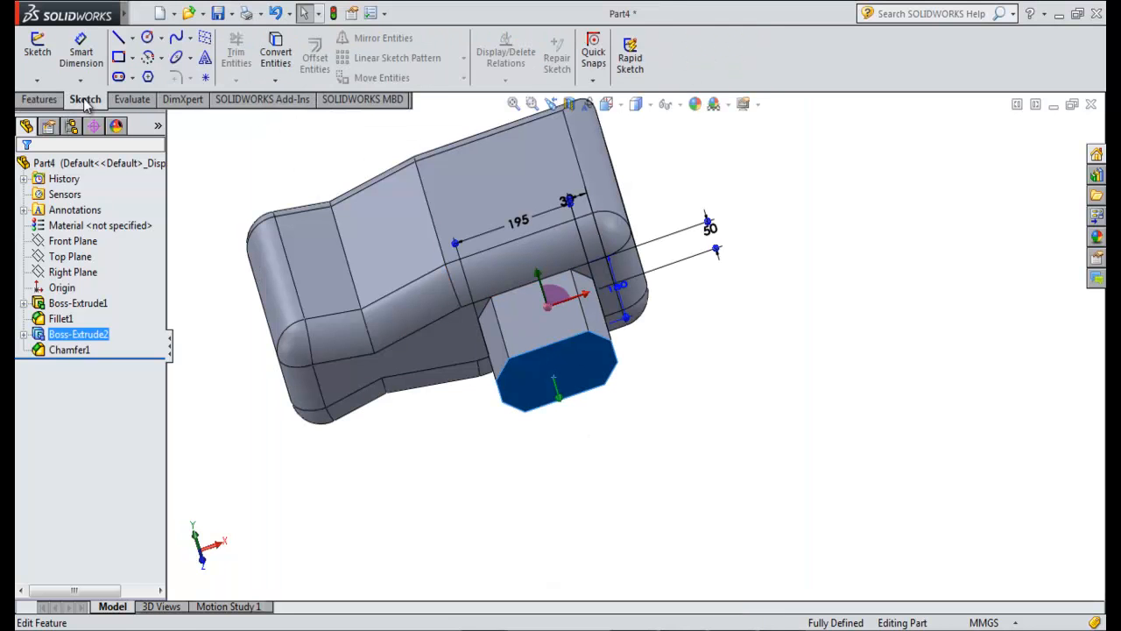
pyautogui.click(37, 52)
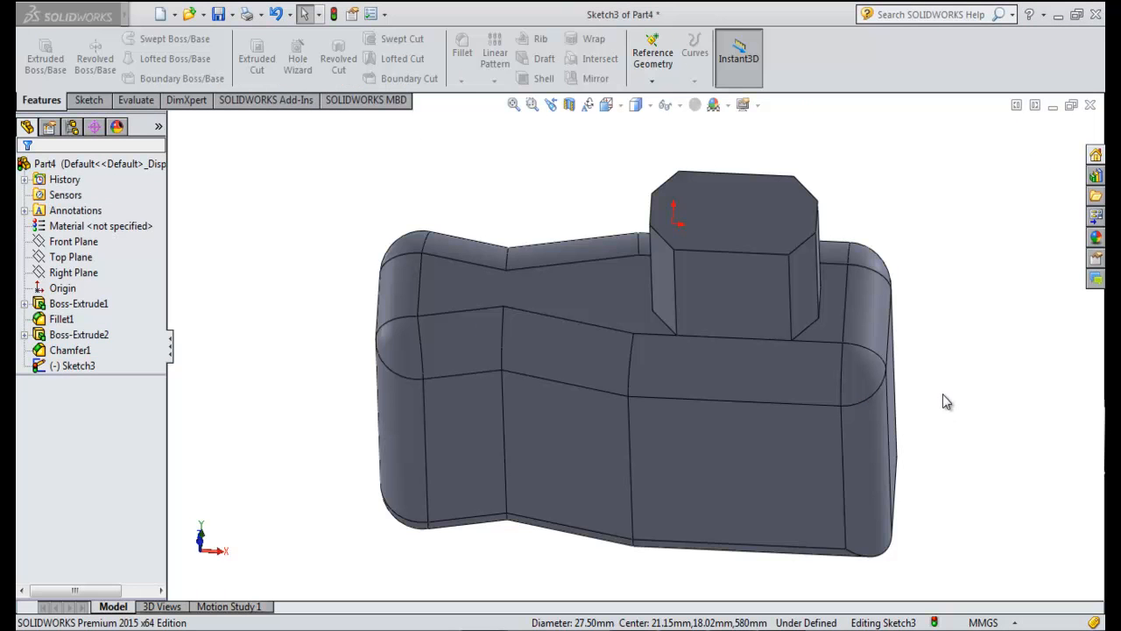
pyautogui.click(737, 227)
pyautogui.click(88, 101)
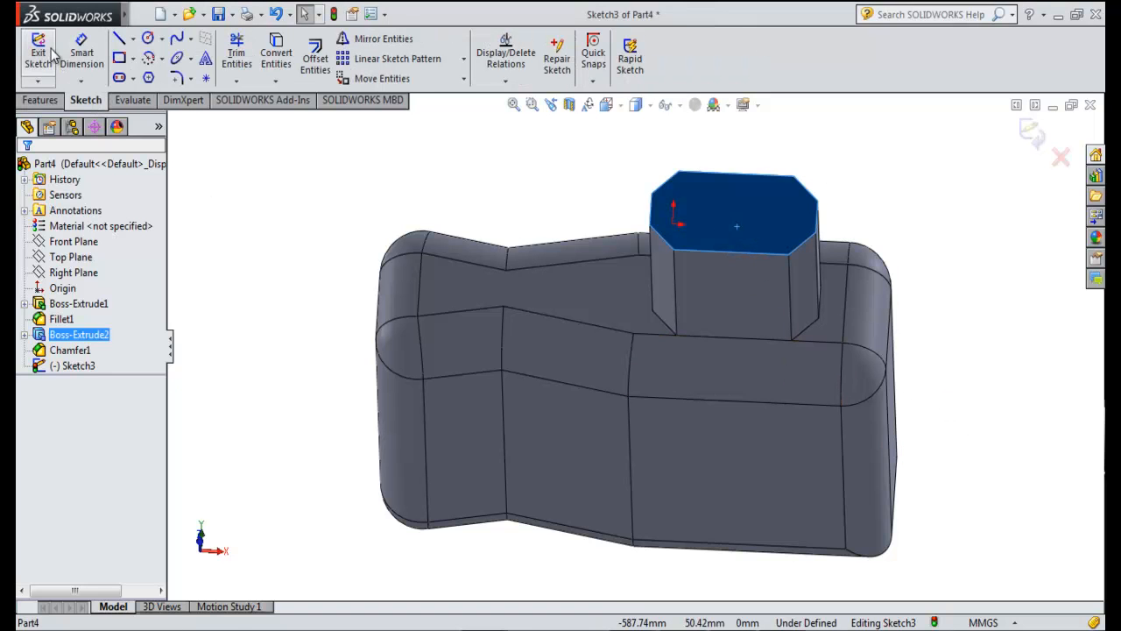
# - Check the pin radii in the reference drawing and orient the model to the front view
pyautogui.hotkey('alt', 'Tab')
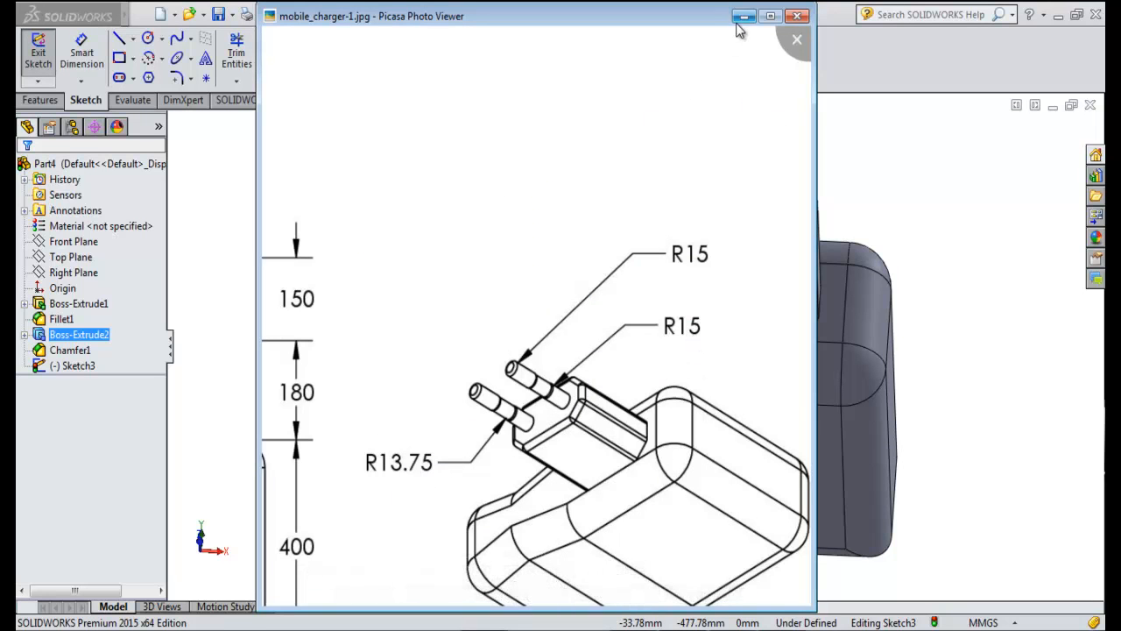
pyautogui.hotkey('alt', 'Tab')
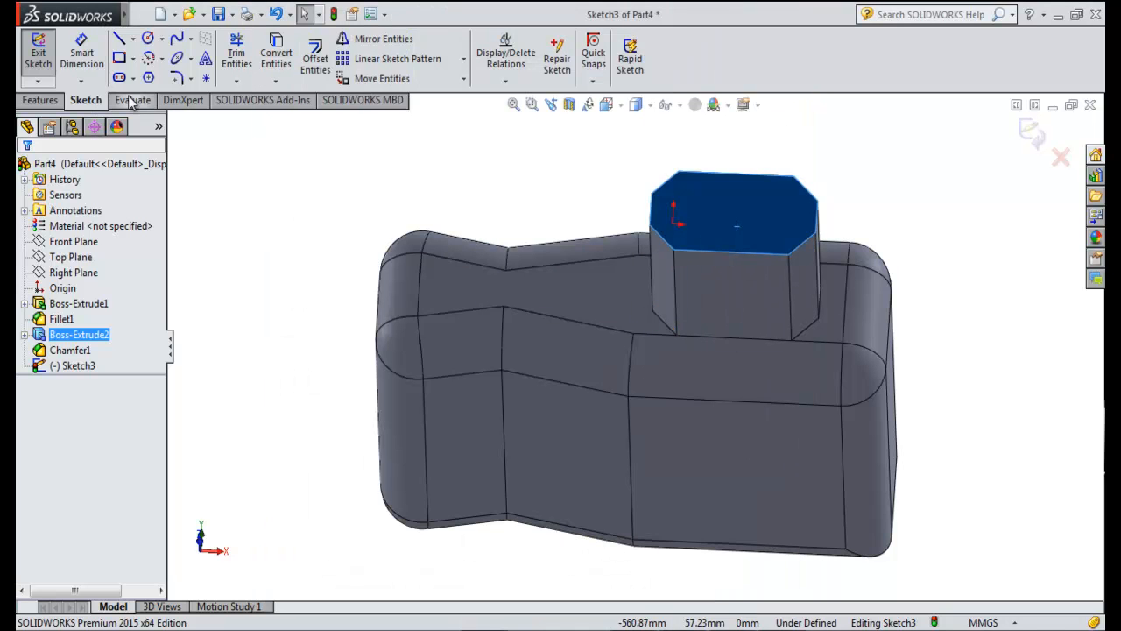
pyautogui.press('space')
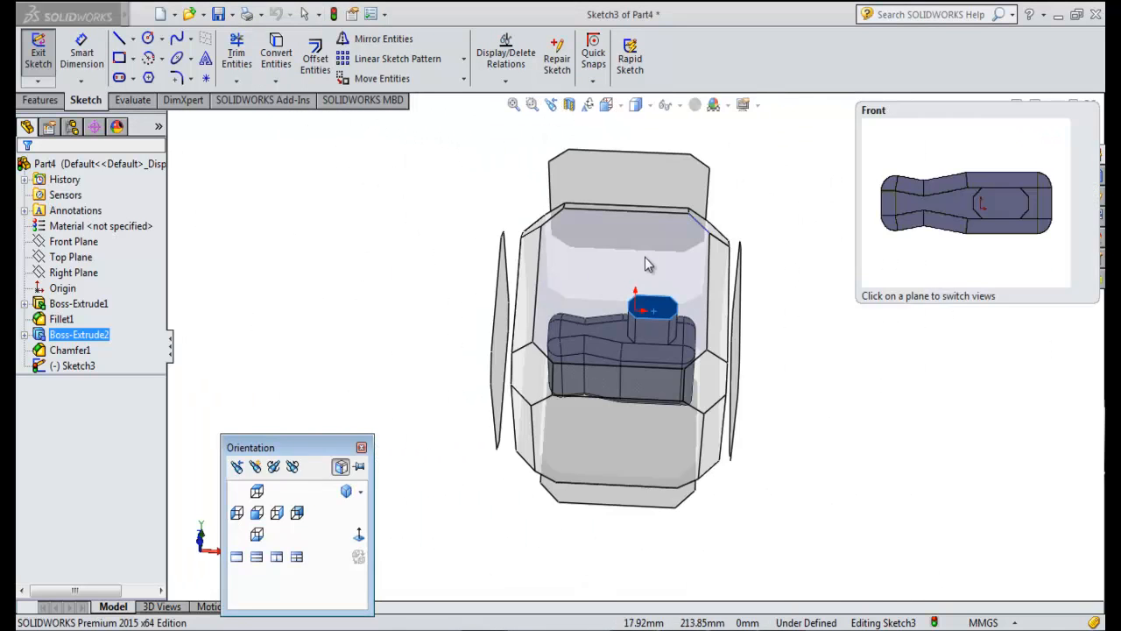
pyautogui.click(645, 254)
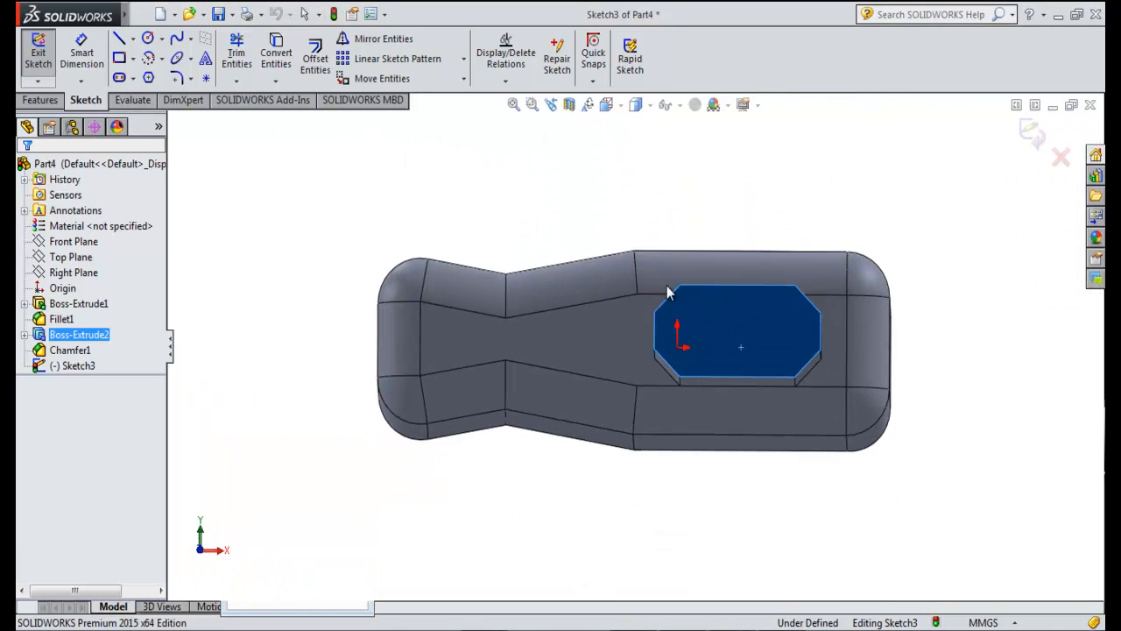
# - Start the Line command and check the spacing between the two pins in the reference drawing
pyautogui.click(118, 39)
pyautogui.hotkey('alt', 'Tab')
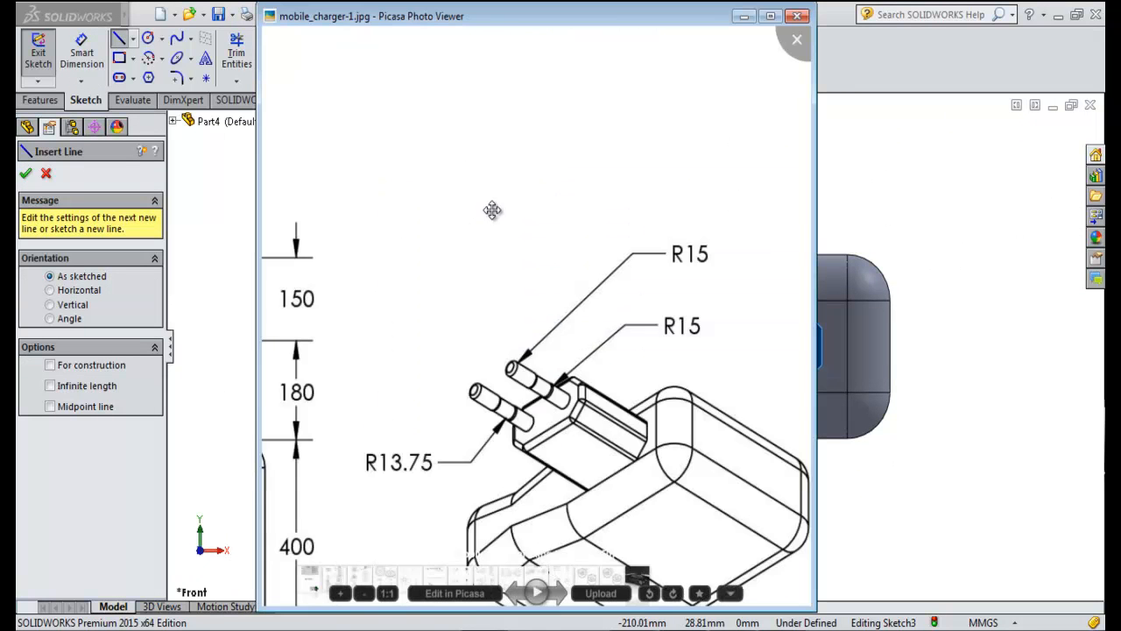
pyautogui.moveTo(675, 342); pyautogui.dragTo(764, 338)
pyautogui.moveTo(451, 331)
pyautogui.mouseDown()
pyautogui.moveTo(570, 330)
pyautogui.moveTo(615, 478)
pyautogui.mouseUp()
pyautogui.moveTo(528, 260); pyautogui.dragTo(555, 455)
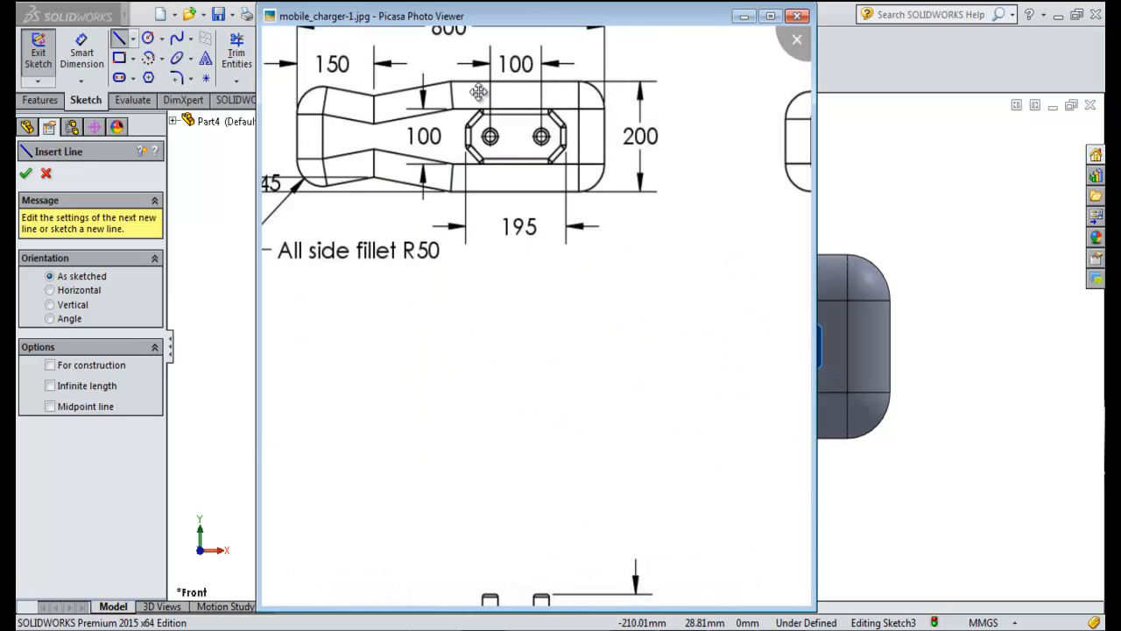
pyautogui.click(744, 19)
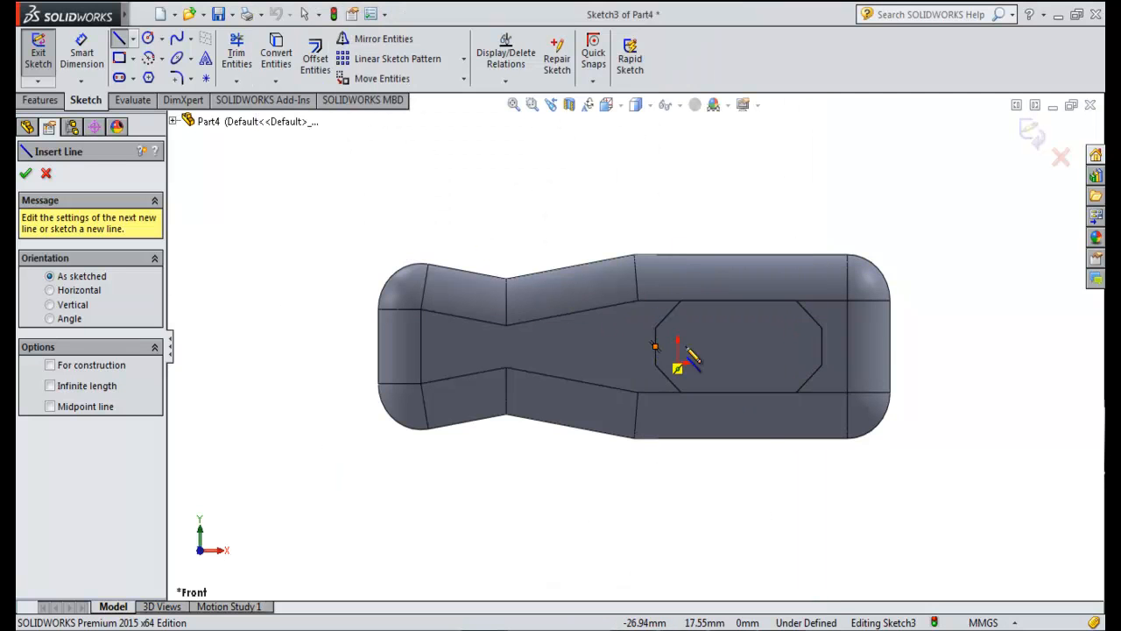
# - Draw a horizontal line across the octagonal face between the midpoints of its two vertical side edges
pyautogui.click(656, 346)
pyautogui.click(822, 344)
pyautogui.press('Escape')
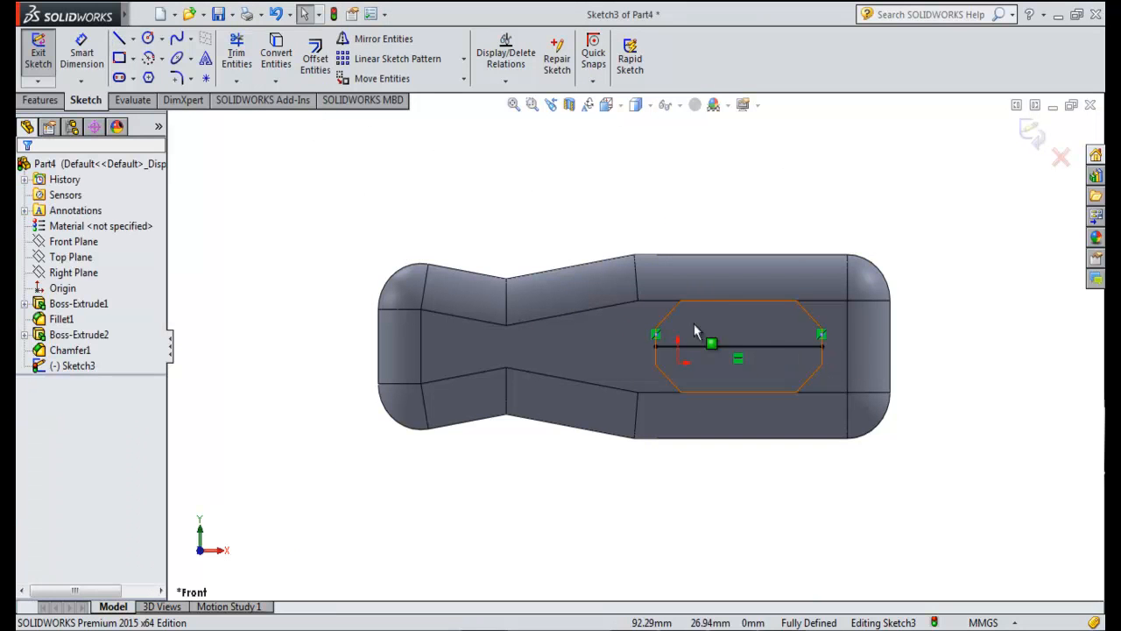
# - Draw a line leftward along the centre line from its midpoint and dimension its horizontal length to 50 mm
pyautogui.click(132, 39)
pyautogui.click(148, 58)
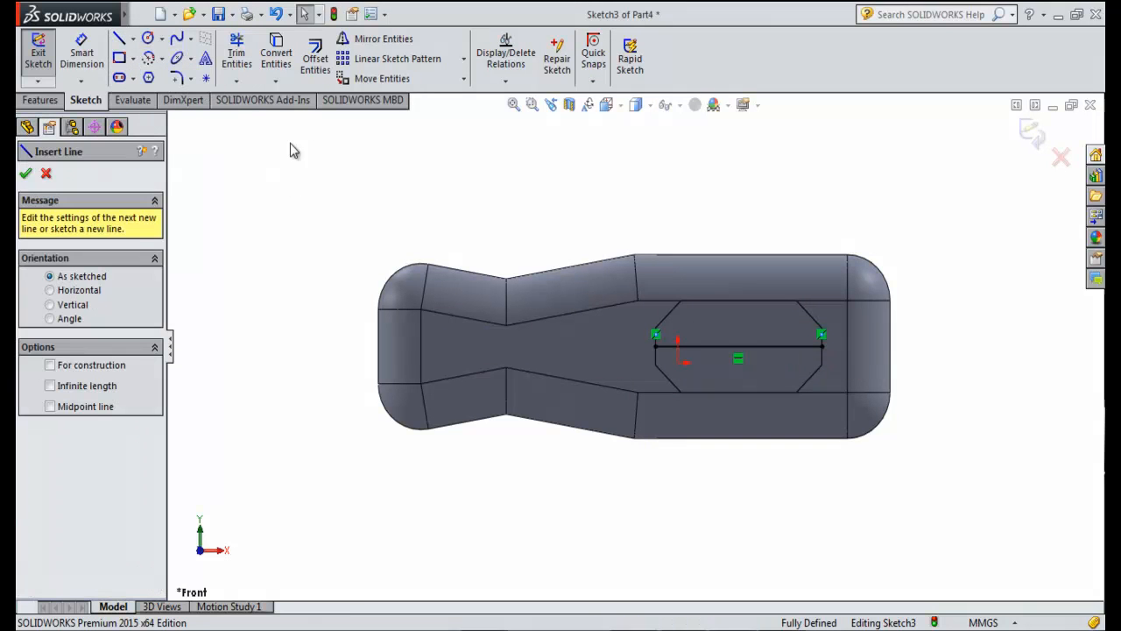
pyautogui.click(738, 346)
pyautogui.click(698, 346)
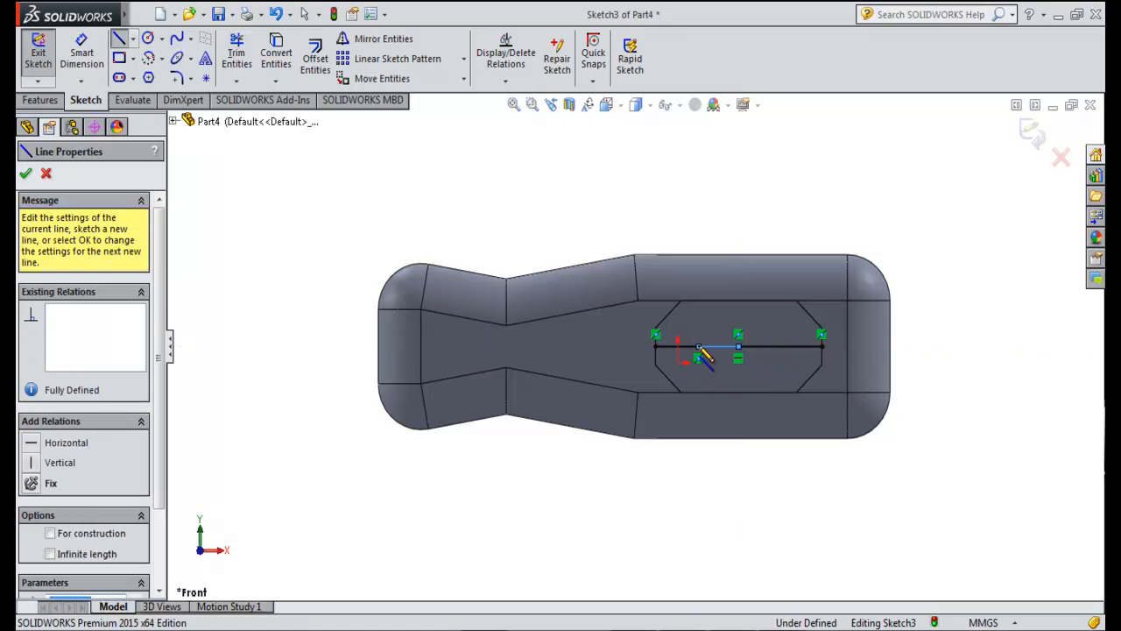
pyautogui.press('Escape')
pyautogui.click(81, 48)
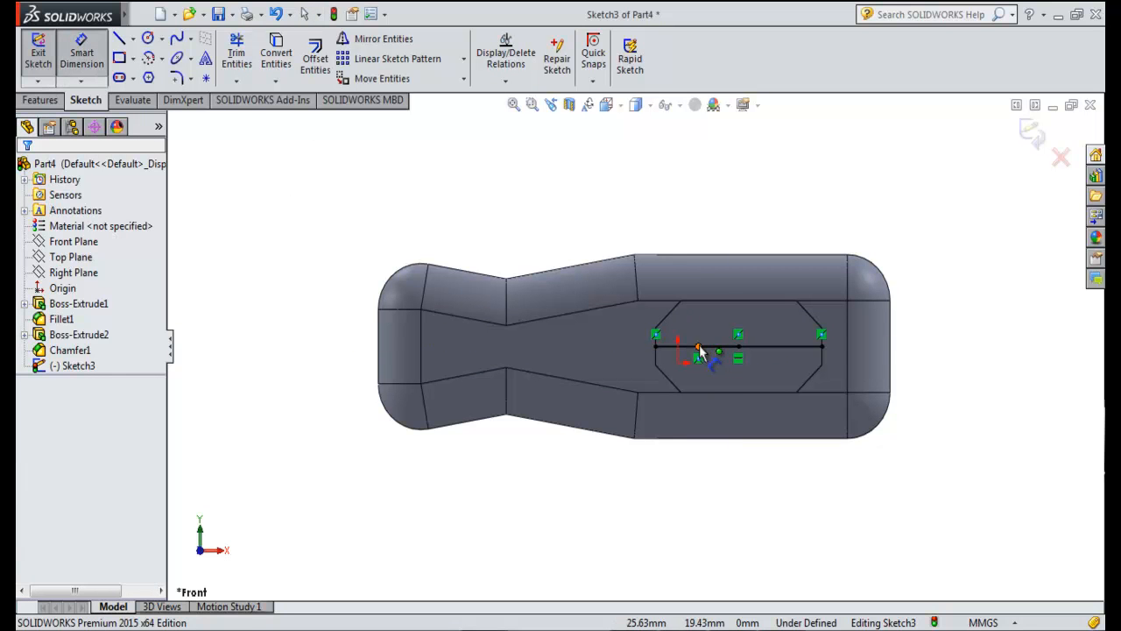
pyautogui.click(739, 347)
pyautogui.click(706, 201)
pyautogui.write('50')
pyautogui.press('Return')
pyautogui.press('Escape')
# - Draw a matching line rightward from the centre line's midpoint and dimension its horizontal length to 50 mm
pyautogui.press('l')
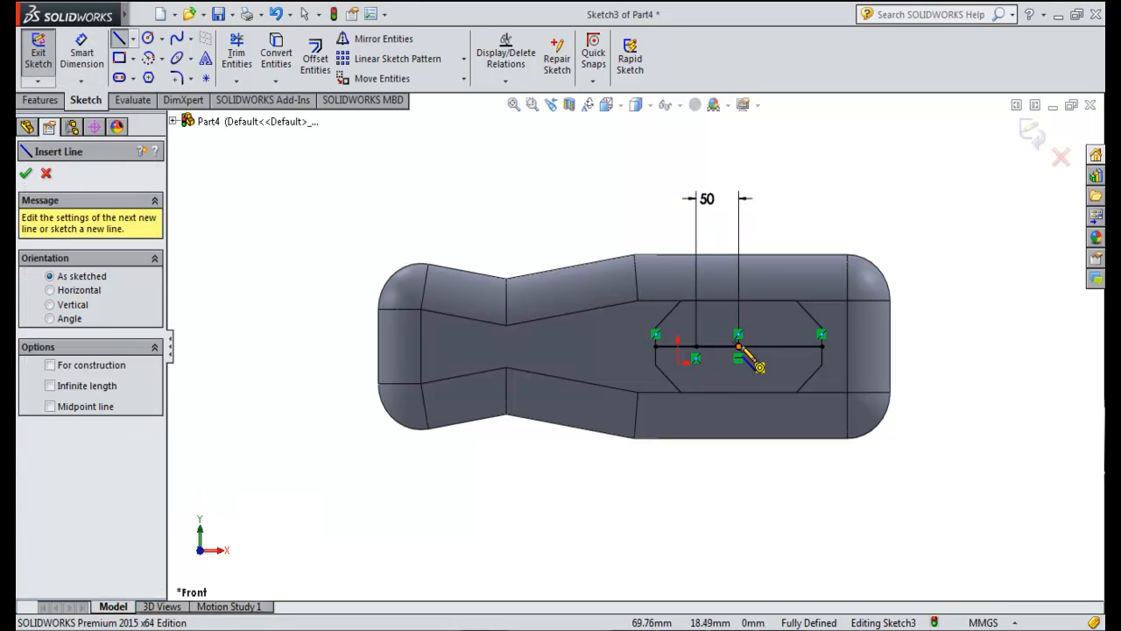
pyautogui.click(739, 347)
pyautogui.click(783, 347)
pyautogui.press('Escape')
pyautogui.click(96, 39)
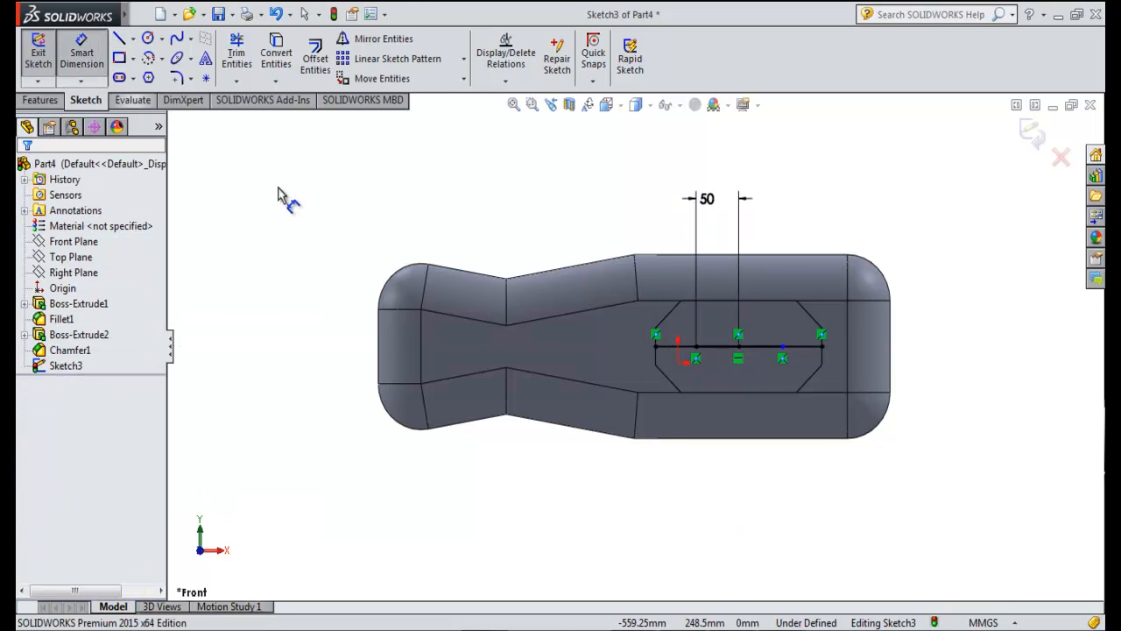
pyautogui.click(739, 348)
pyautogui.click(783, 348)
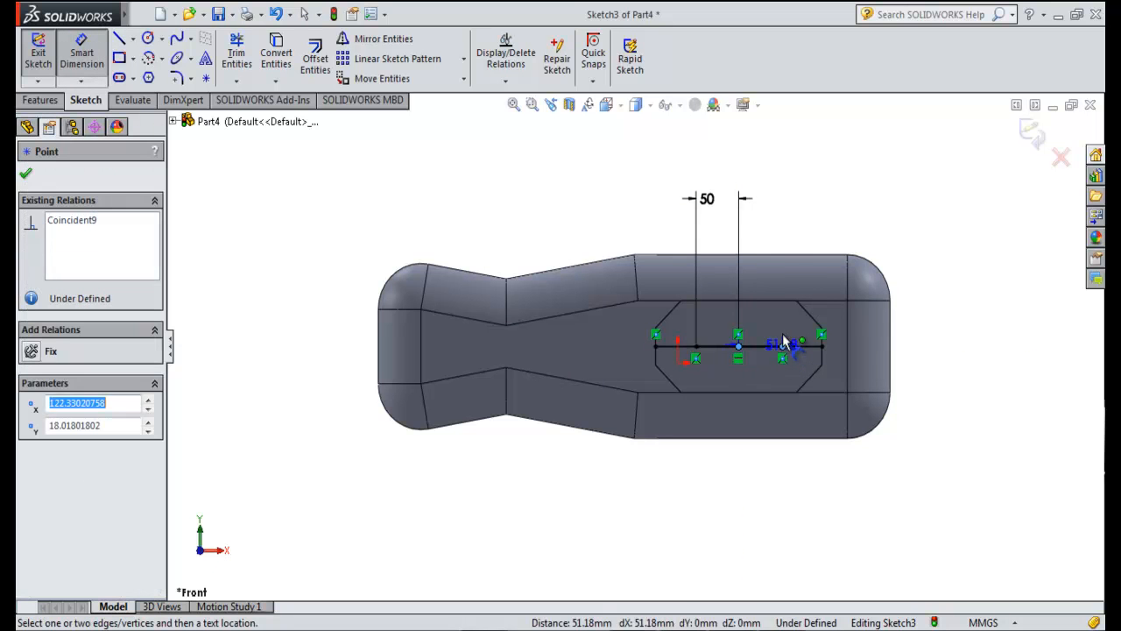
pyautogui.click(792, 226)
pyautogui.write('50')
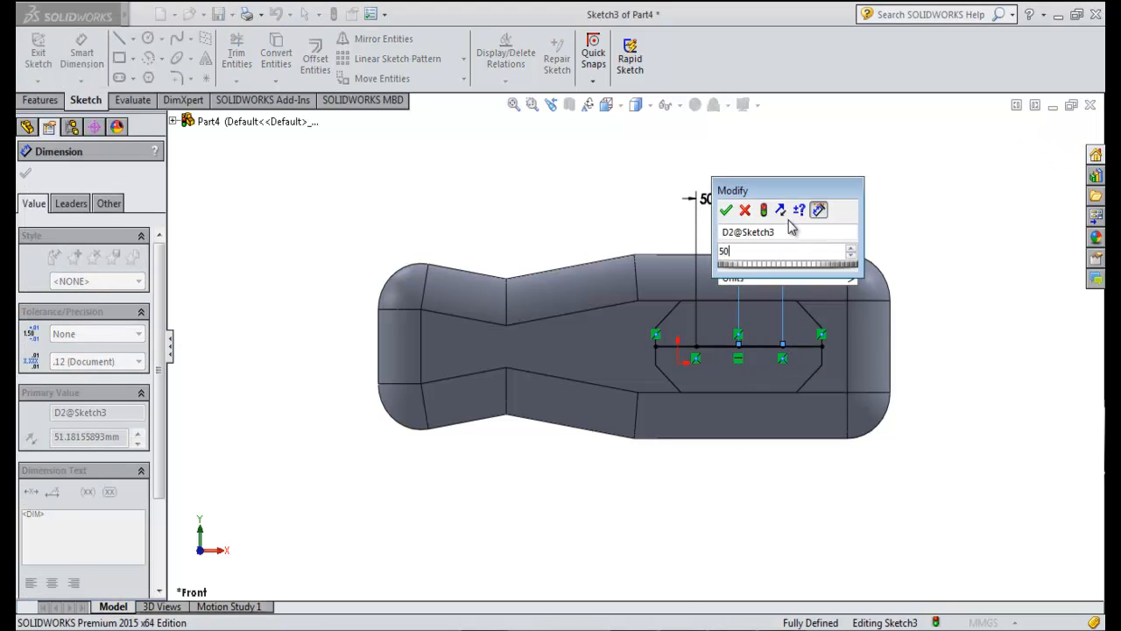
pyautogui.press('Return')
pyautogui.press('Escape')
# - Draw a circle centred on the left end of the left 50 mm line and dimension its diameter to 30 mm
pyautogui.click(147, 38)
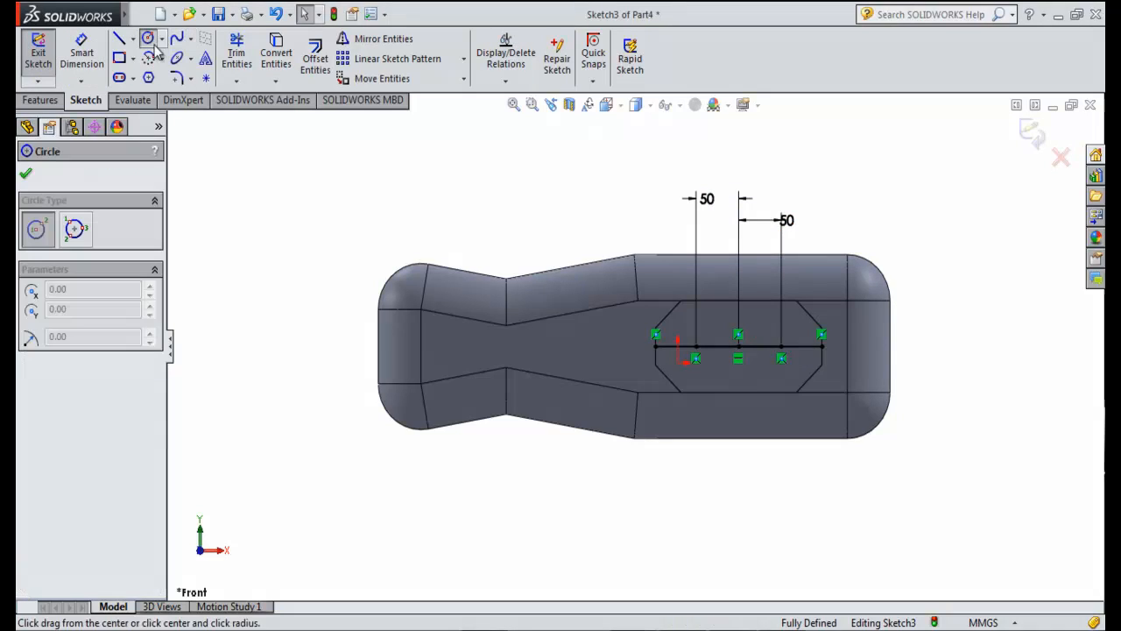
pyautogui.click(696, 344)
pyautogui.click(702, 362)
pyautogui.press('Escape')
pyautogui.click(79, 48)
pyautogui.click(686, 339)
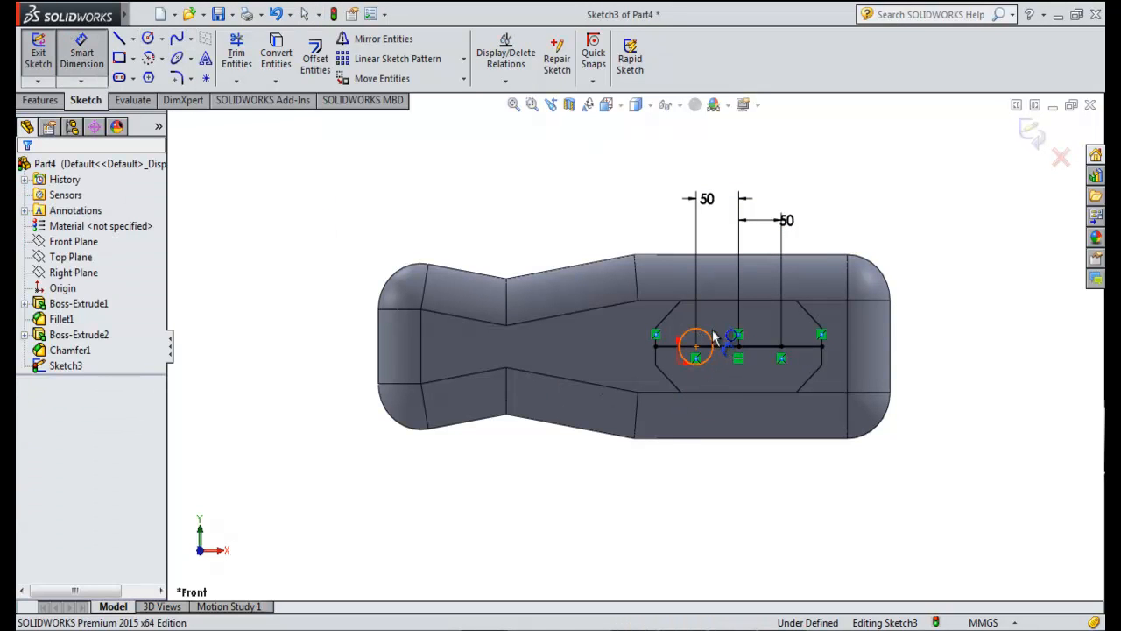
pyautogui.click(968, 224)
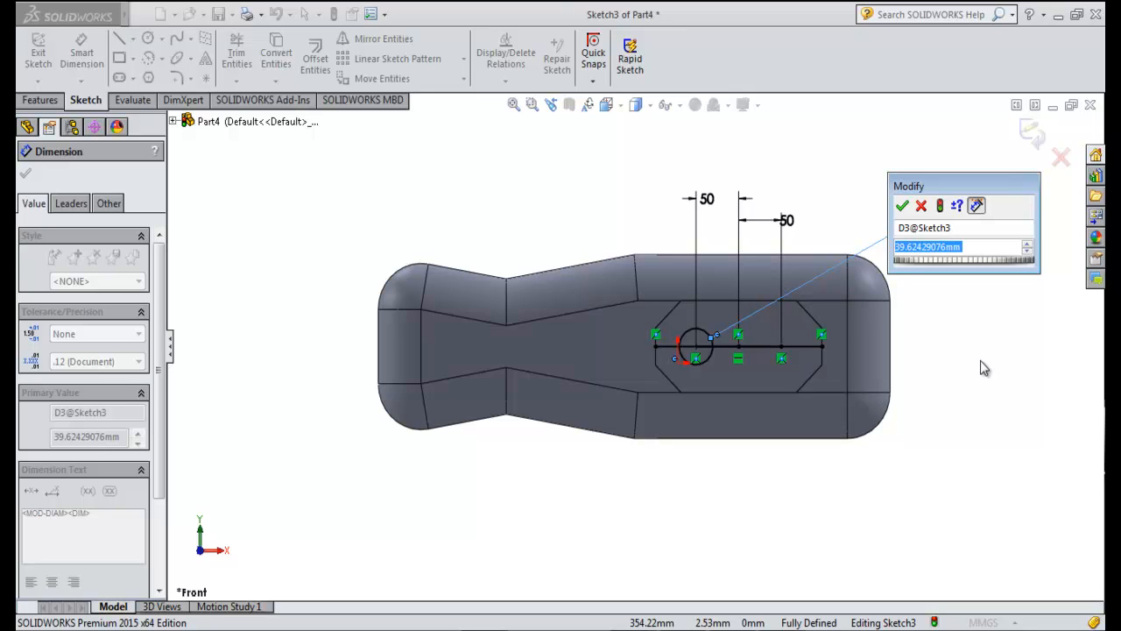
pyautogui.write('30')
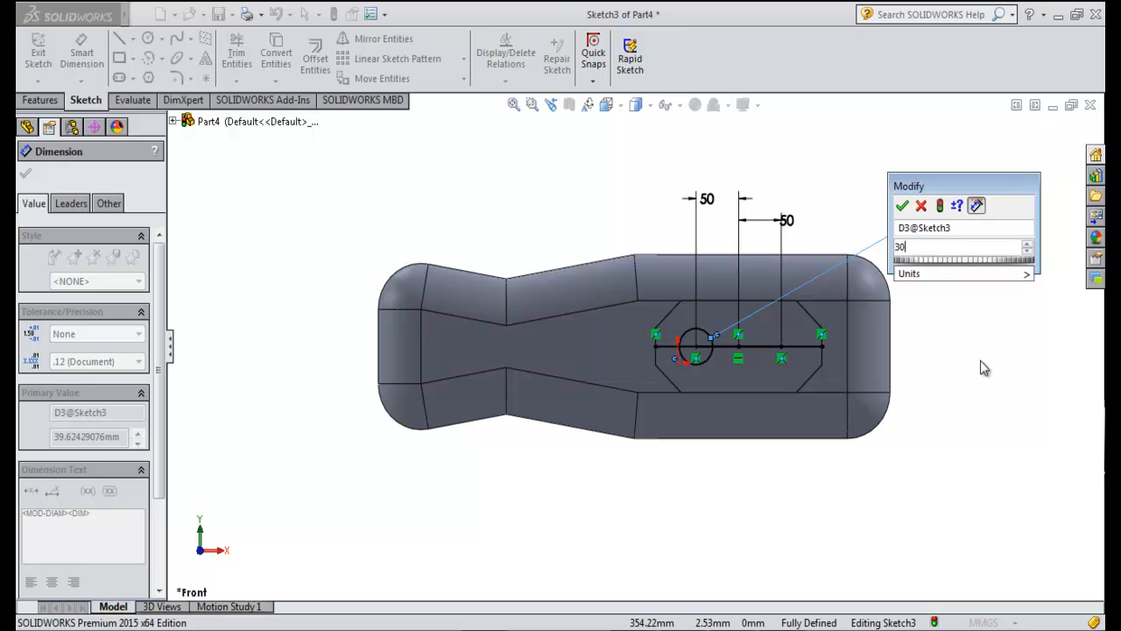
pyautogui.press('Return')
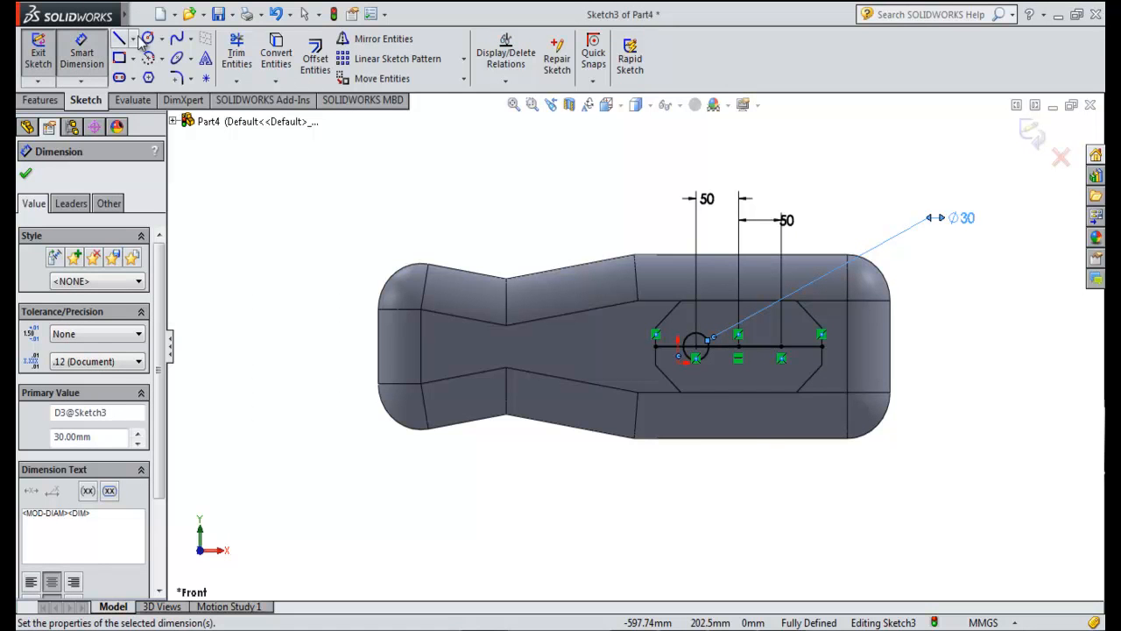
pyautogui.click(25, 173)
# - Draw a second circle centred on the right end of the right 50 mm line and dimension its diameter to 30 mm
pyautogui.click(147, 39)
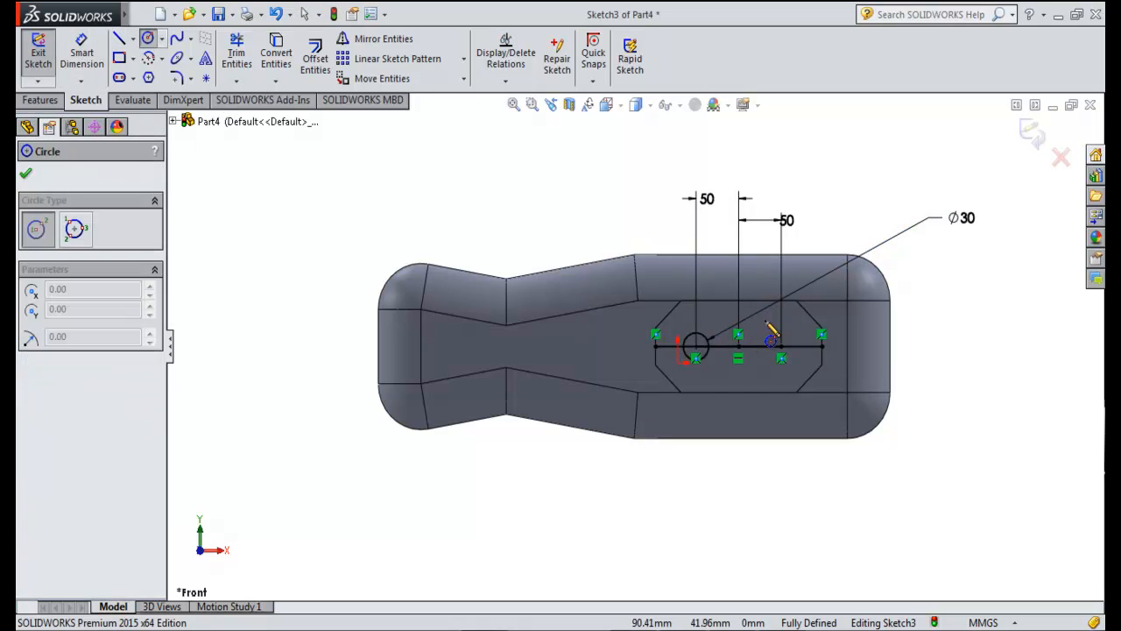
pyautogui.click(782, 347)
pyautogui.click(795, 362)
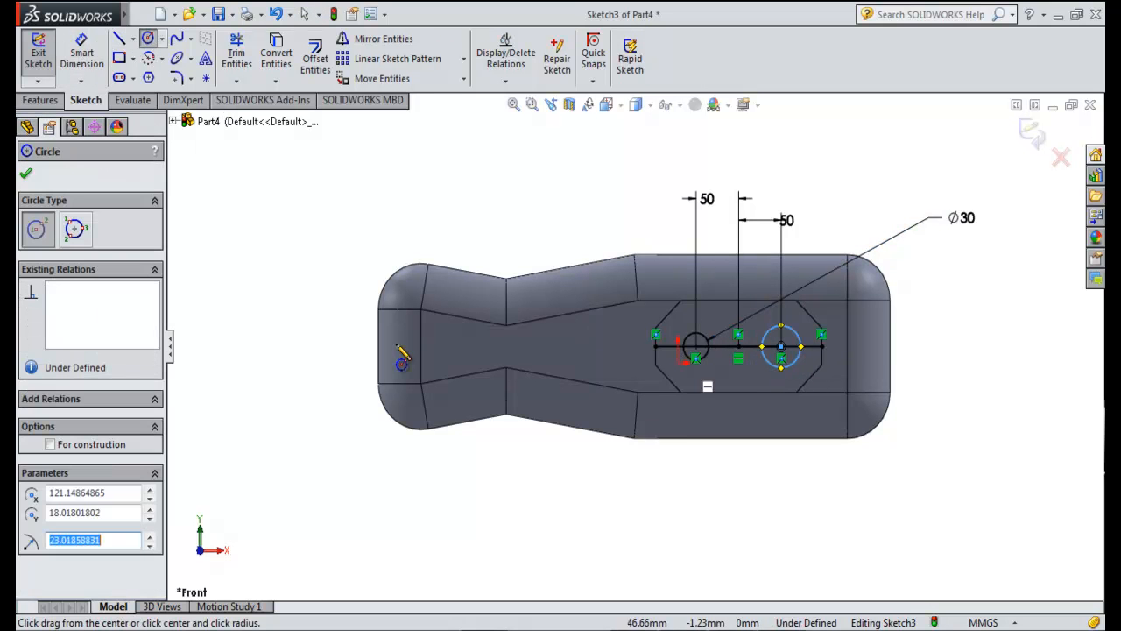
pyautogui.click(76, 67)
pyautogui.click(797, 336)
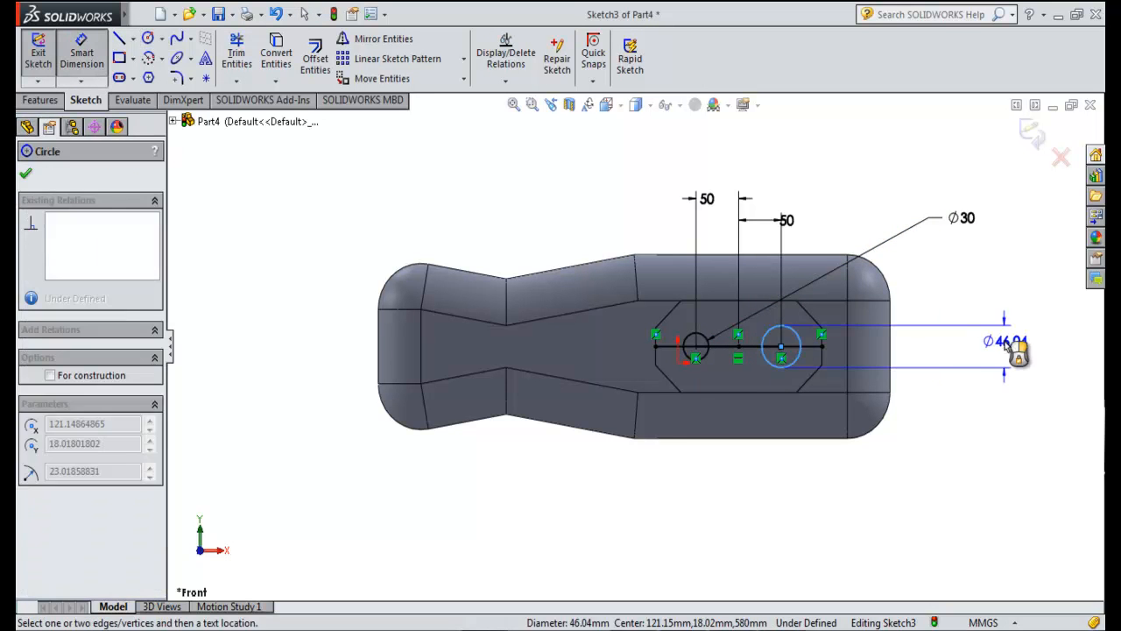
pyautogui.click(1007, 346)
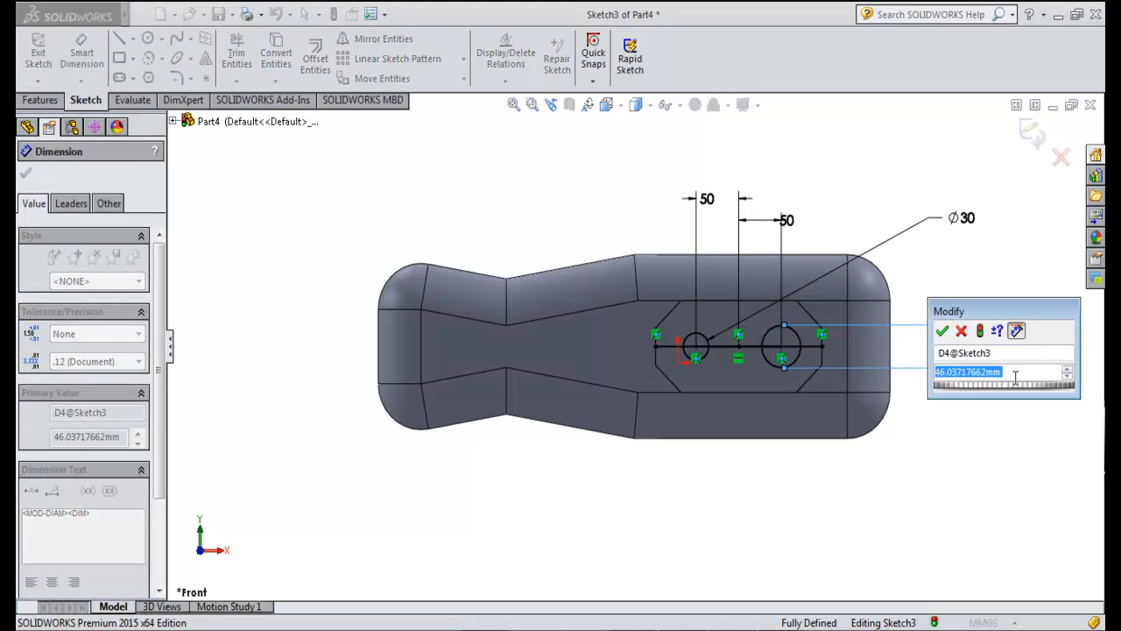
pyautogui.write('30')
pyautogui.press('Return')
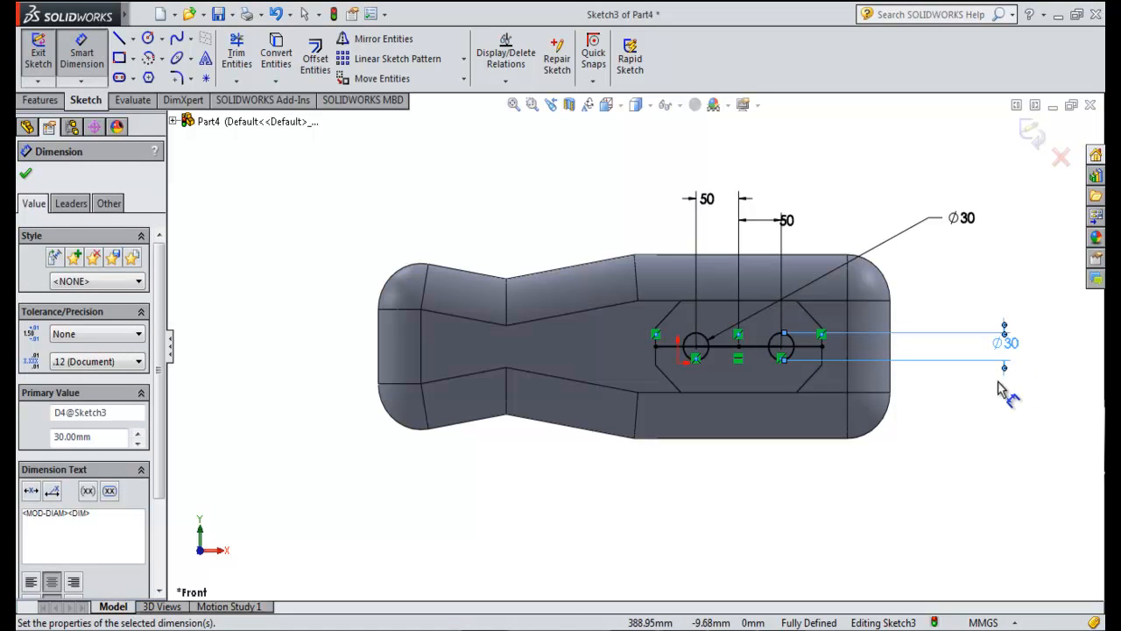
pyautogui.press('Escape')
# - Delete the horizontal helper lines on the octagonal face, leaving only the two pin circles in the sketch
pyautogui.click(751, 354)
pyautogui.press('Escape')
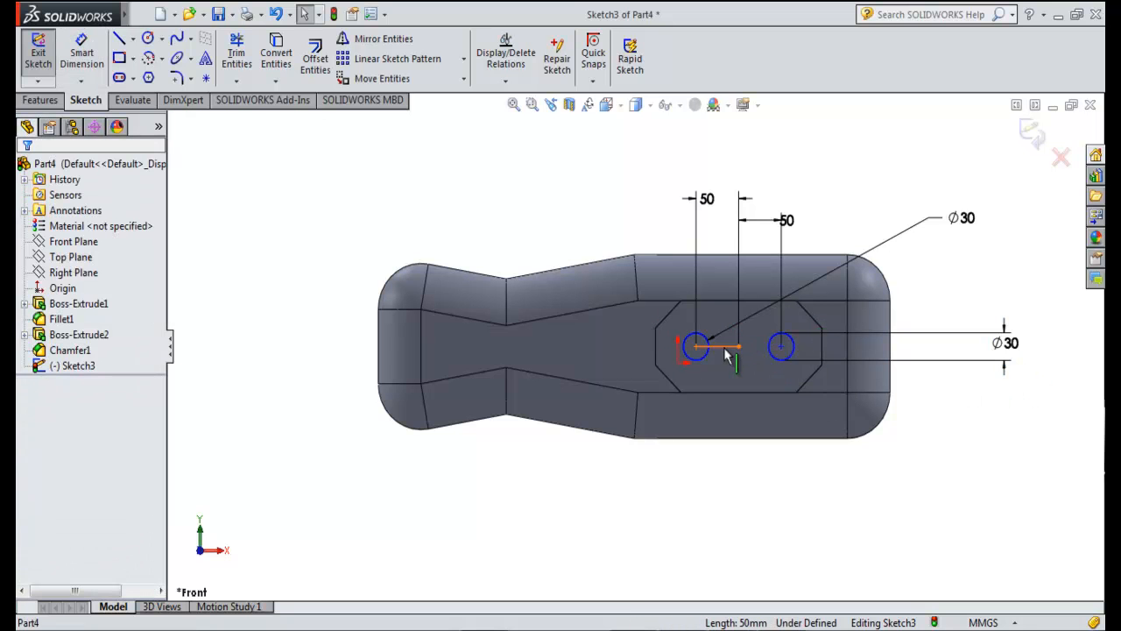
pyautogui.click(725, 349)
pyautogui.press('Delete')
pyautogui.click(473, 325)
# - Start a boss extrusion of the two circles and check the length of the pins' base section in the reference drawing
pyautogui.moveTo(583, 409); pyautogui.dragTo(776, 444, button='middle')
pyautogui.click(75, 210)
pyautogui.click(40, 100)
pyautogui.click(45, 58)
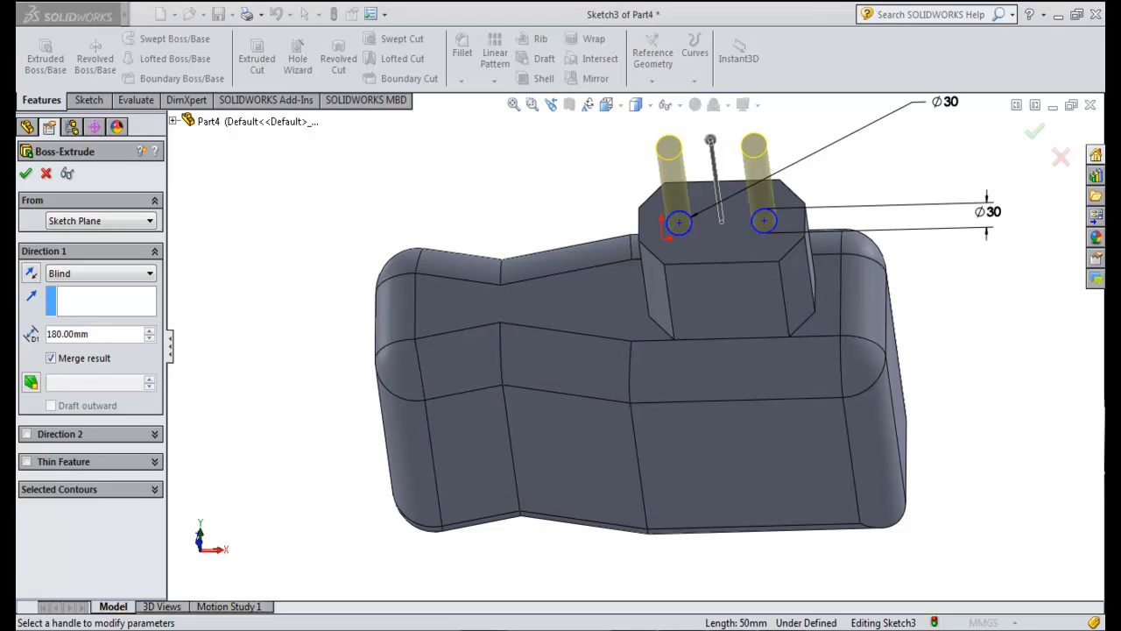
pyautogui.hotkey('alt', 'Tab')
pyautogui.moveTo(403, 306)
pyautogui.mouseDown()
pyautogui.moveTo(586, 424)
pyautogui.moveTo(483, 358)
pyautogui.moveTo(300, 359)
pyautogui.mouseUp()
pyautogui.moveTo(592, 319); pyautogui.dragTo(592, 105)
pyautogui.moveTo(499, 476); pyautogui.dragTo(526, 236)
pyautogui.moveTo(556, 388); pyautogui.dragTo(503, 240)
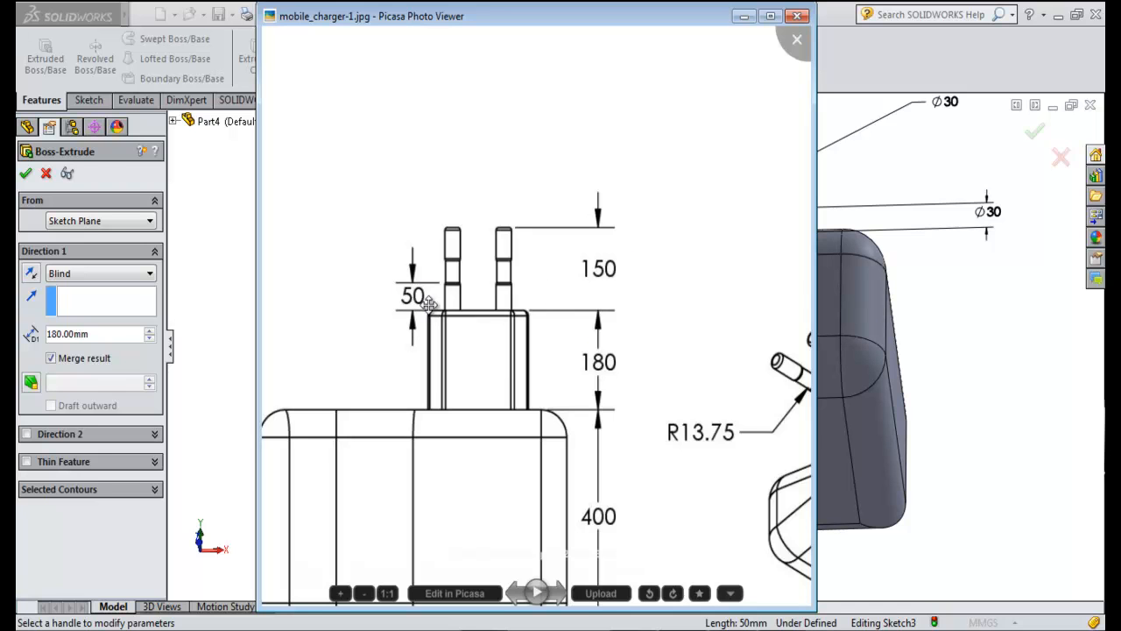
pyautogui.moveTo(676, 153); pyautogui.dragTo(683, 228)
pyautogui.click(744, 16)
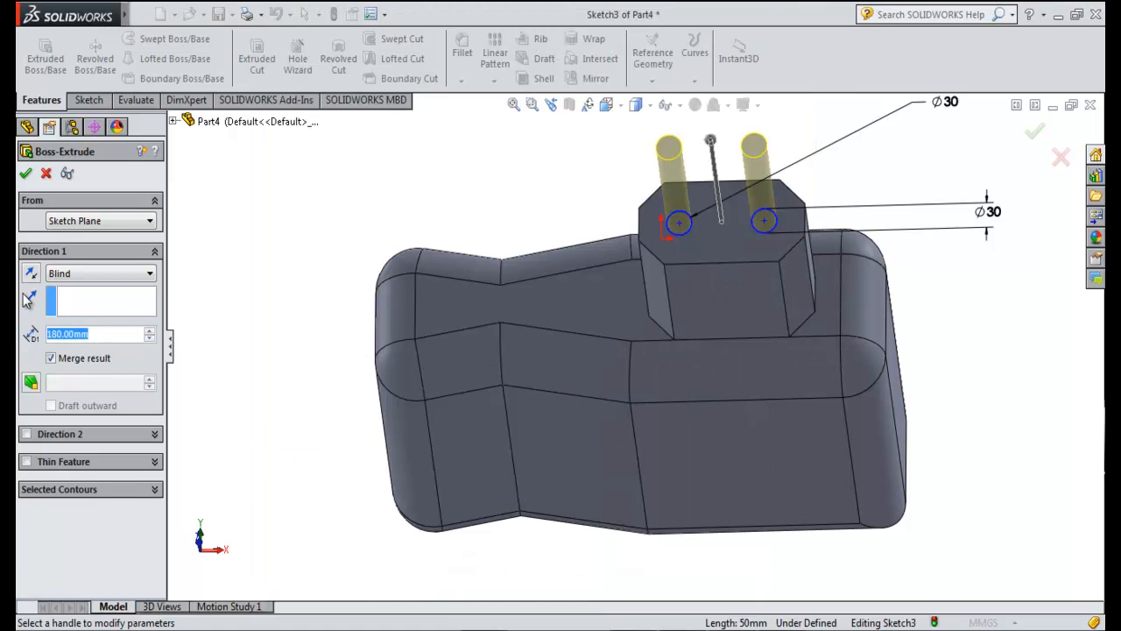
# - Extrude the two pin circles to a blind depth of 50 mm
pyautogui.write('50')
pyautogui.press('Return')
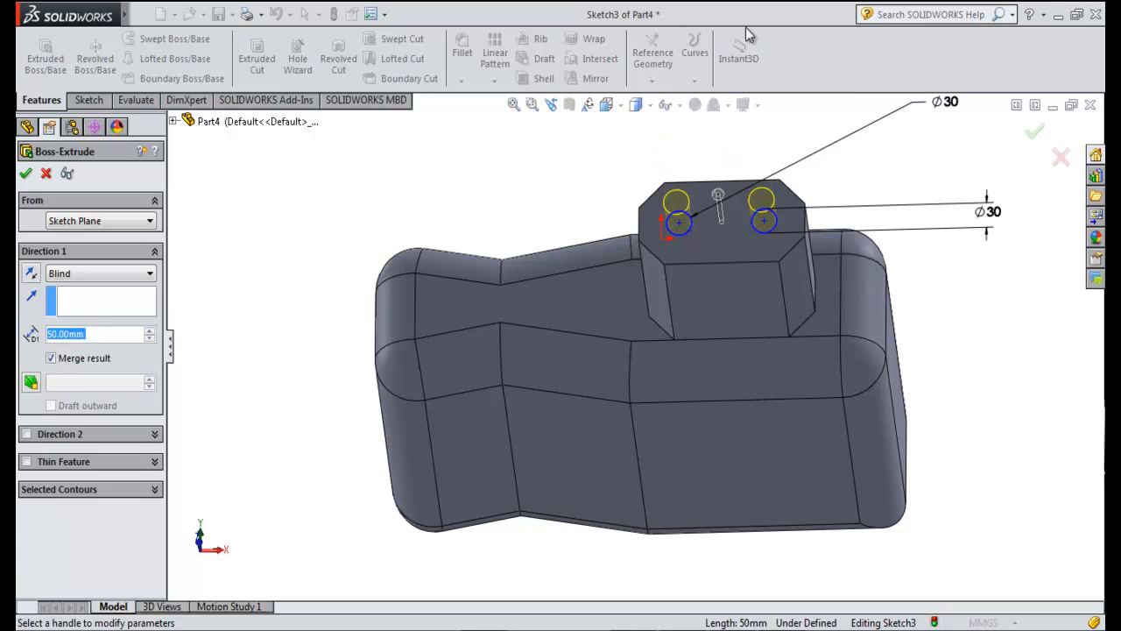
pyautogui.click(1035, 130)
# - Select the end face of the left pin as the plane for a new sketch
pyautogui.moveTo(988, 491); pyautogui.dragTo(1006, 550, button='middle')
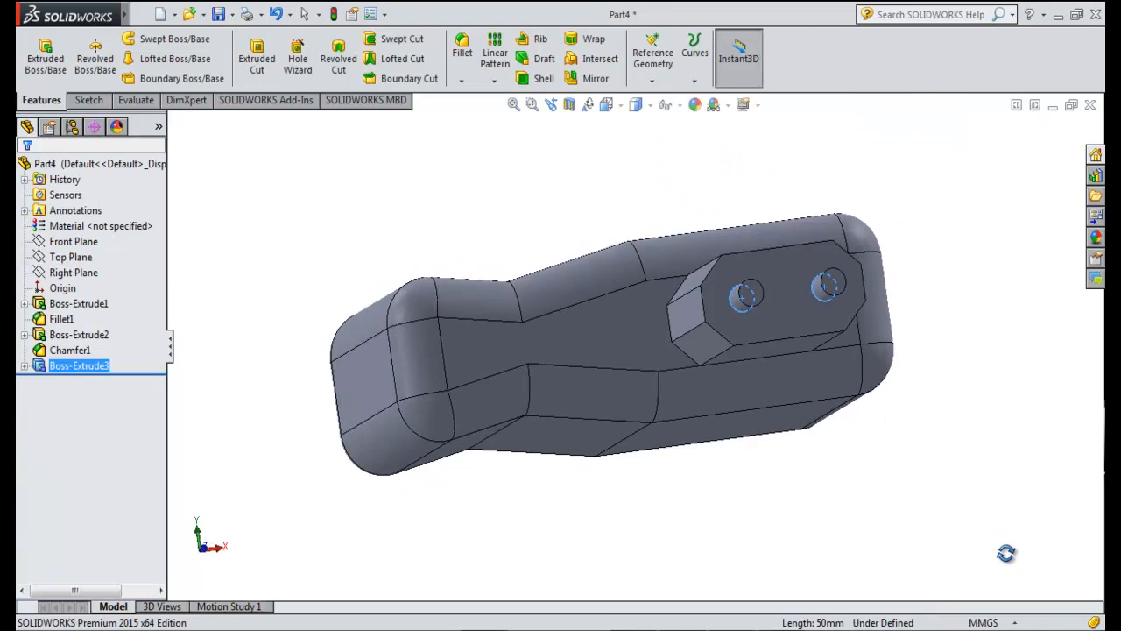
pyautogui.moveTo(886, 490)
pyautogui.mouseDown(button='middle')
pyautogui.moveTo(876, 540)
pyautogui.moveTo(879, 495)
pyautogui.mouseUp(button='middle')
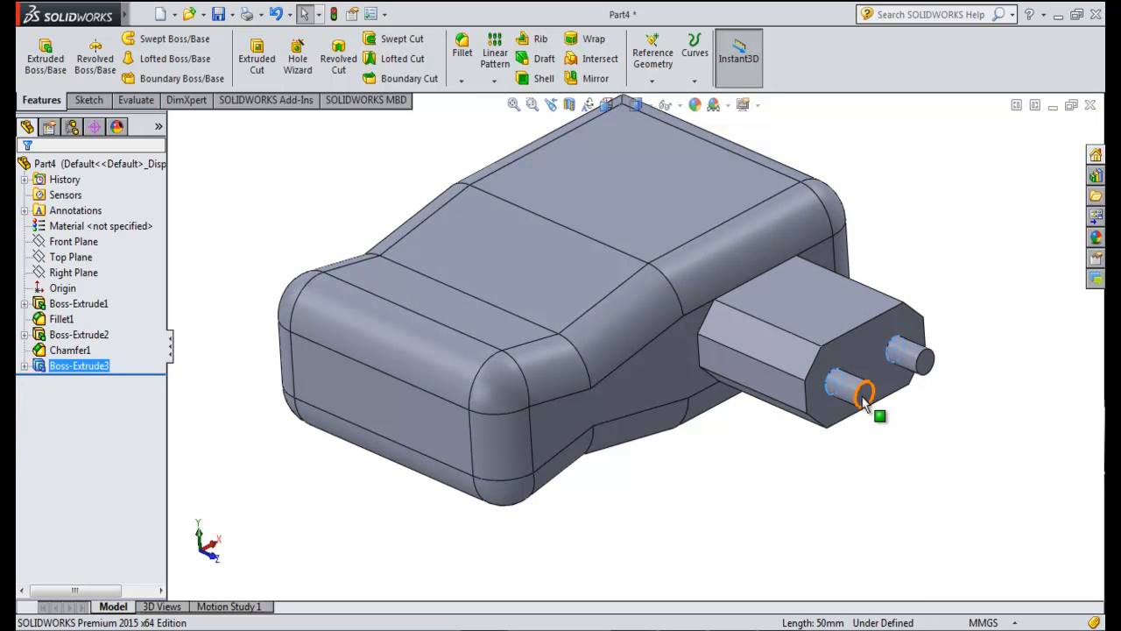
pyautogui.click(863, 400)
pyautogui.moveTo(946, 470); pyautogui.dragTo(861, 376, button='middle')
pyautogui.click(879, 485)
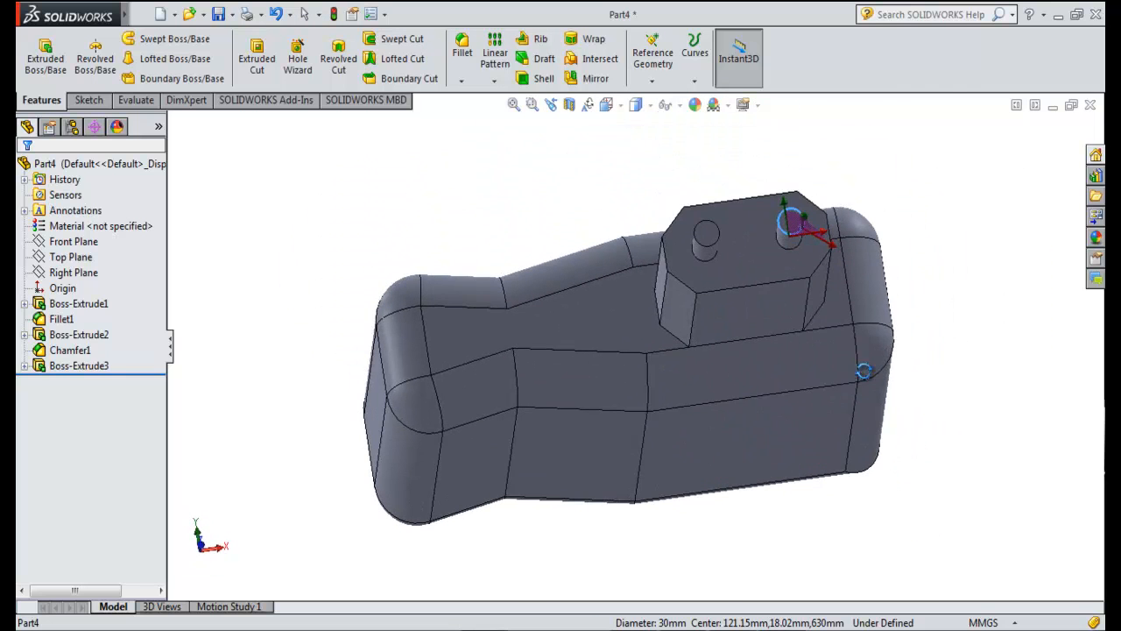
pyautogui.click(712, 243)
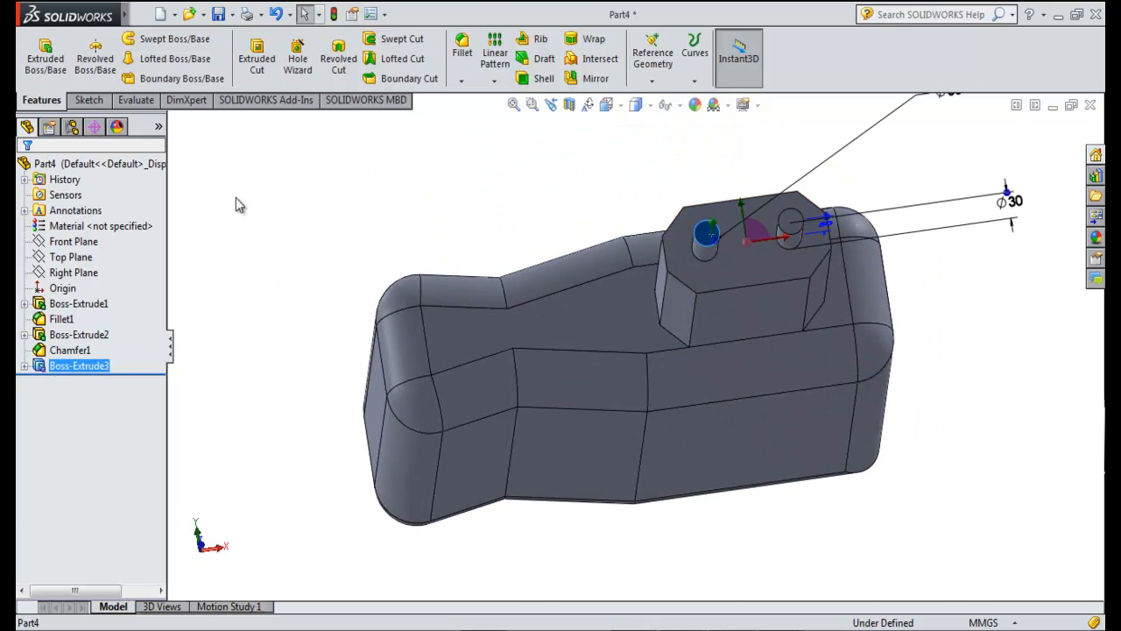
pyautogui.click(96, 100)
# - Sketch a circle about 16 mm in diameter, centred on the left pin's end face
pyautogui.click(147, 39)
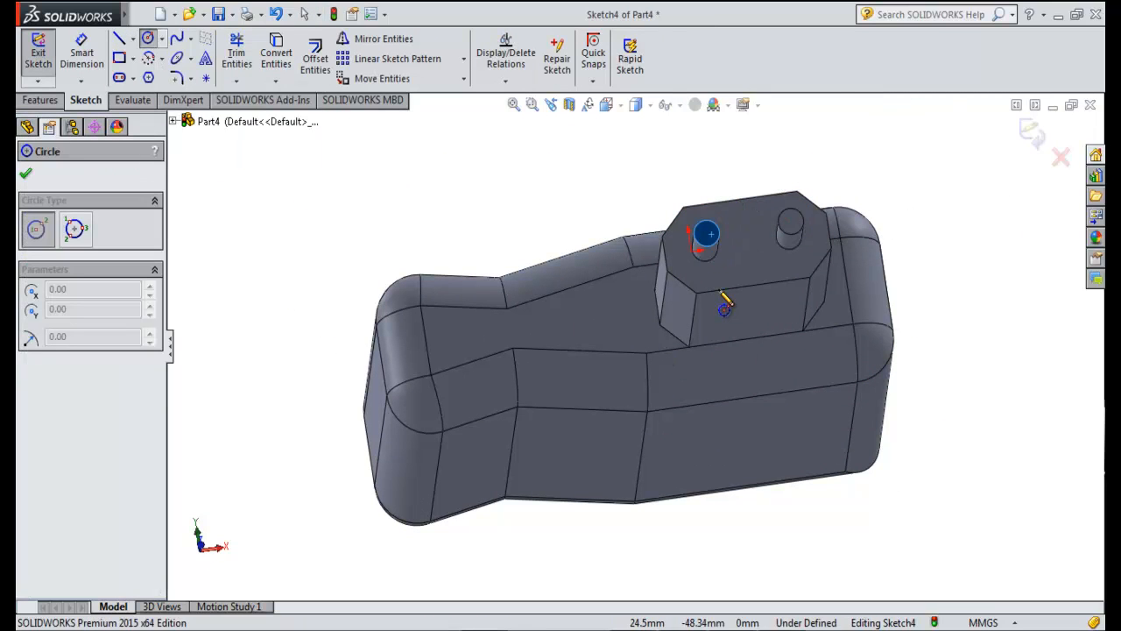
pyautogui.click(636, 104)
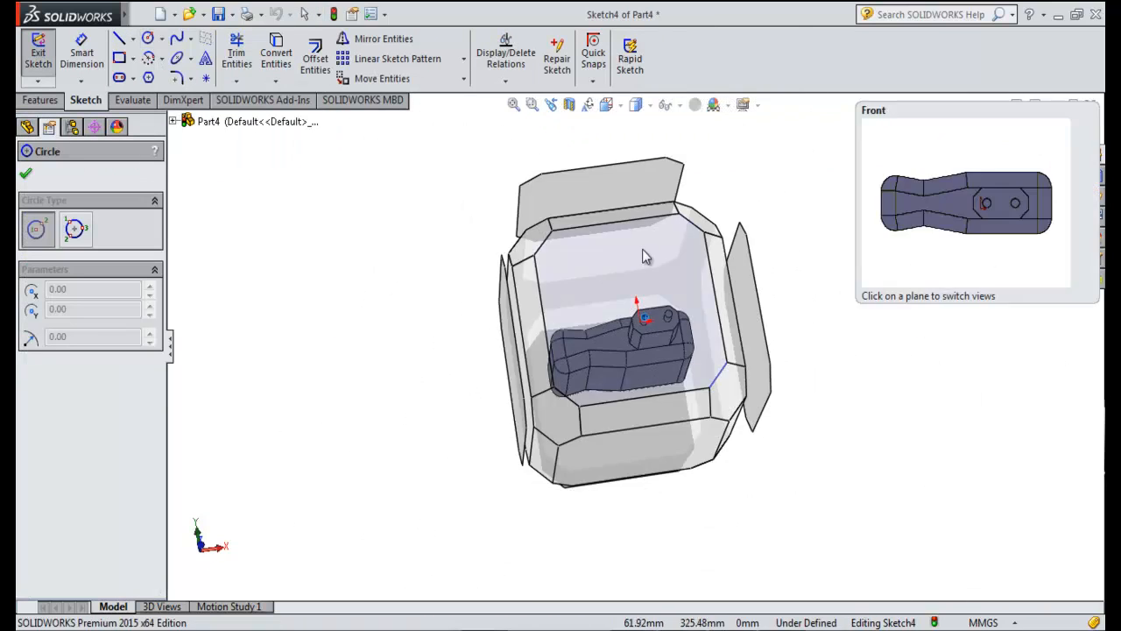
pyautogui.click(641, 272)
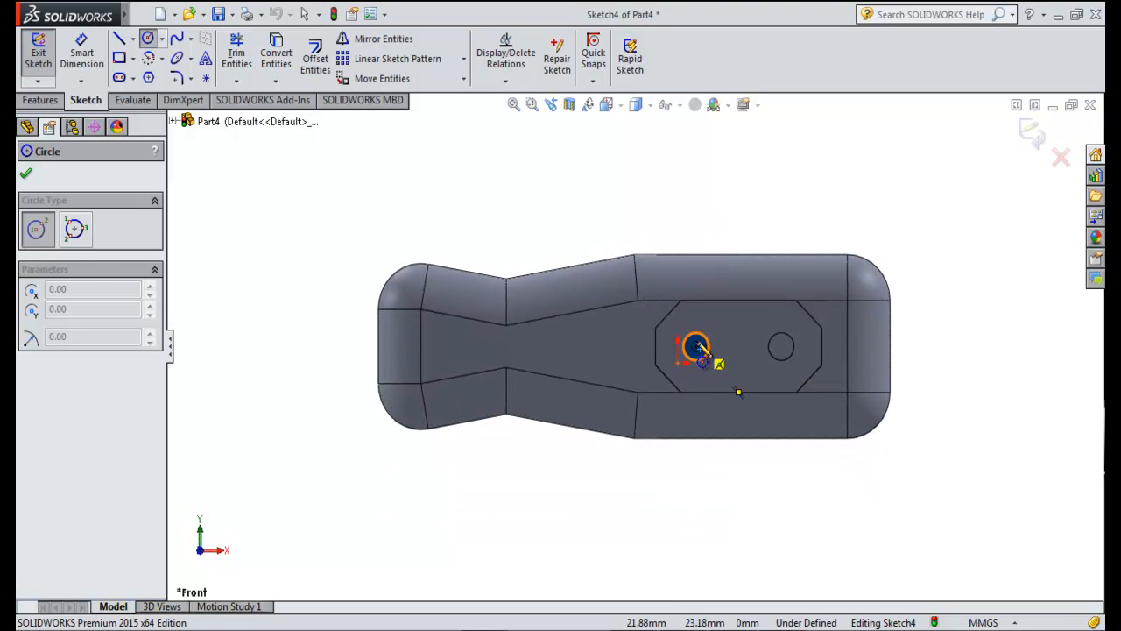
pyautogui.click(697, 349)
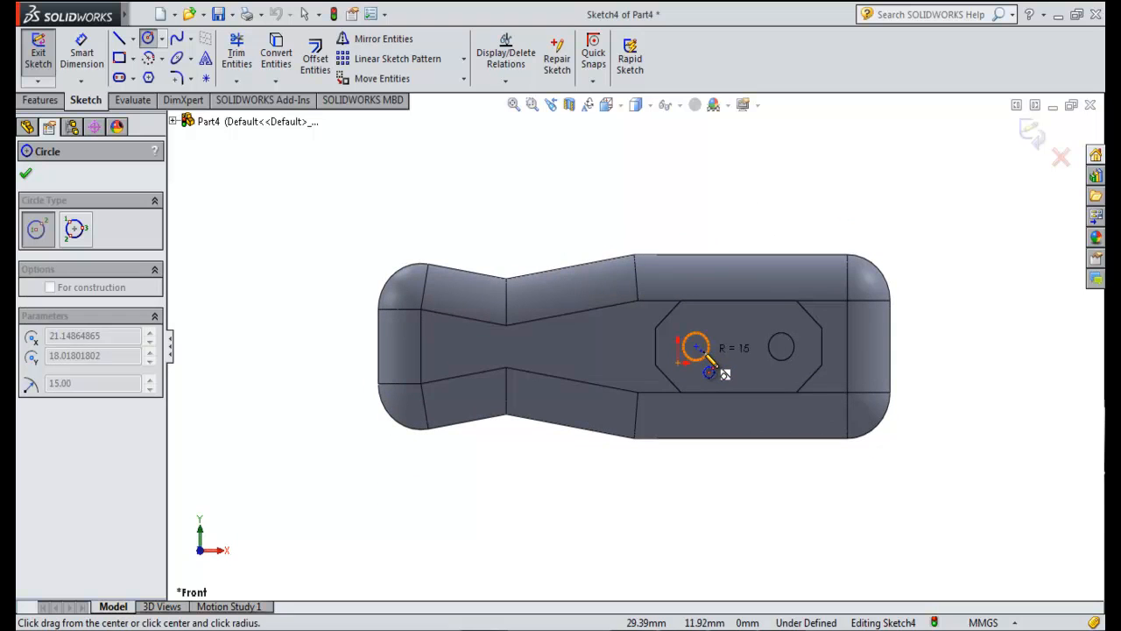
pyautogui.click(708, 368)
pyautogui.press('Escape')
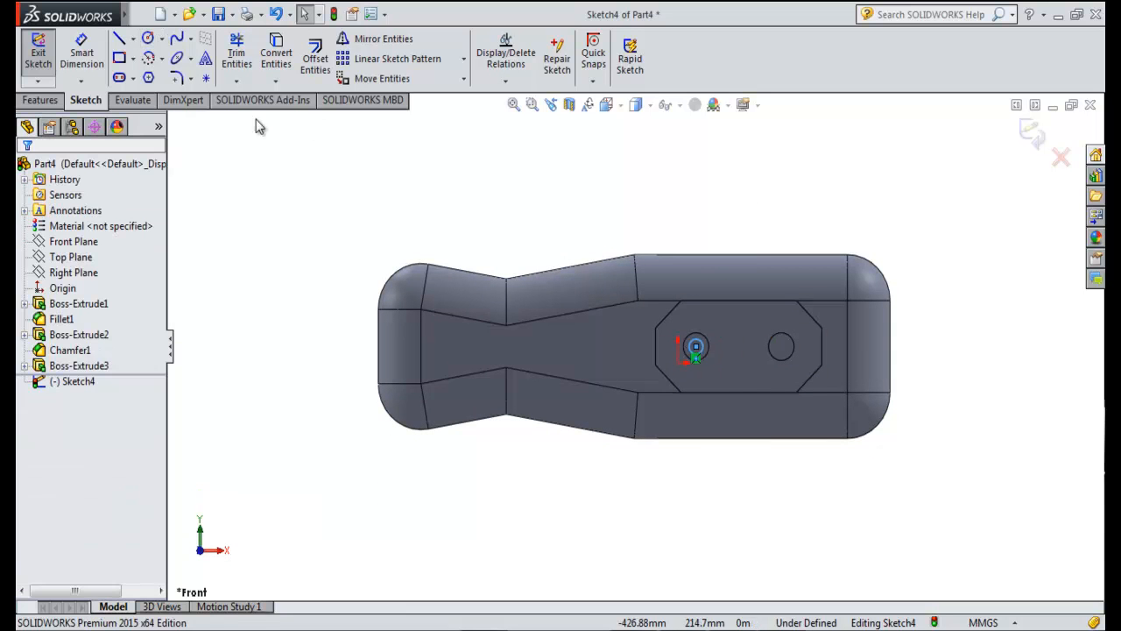
# - Check the pin radius in the reference drawing and dimension the left pin's inner circle to a 27.5 mm diameter
pyautogui.click(83, 56)
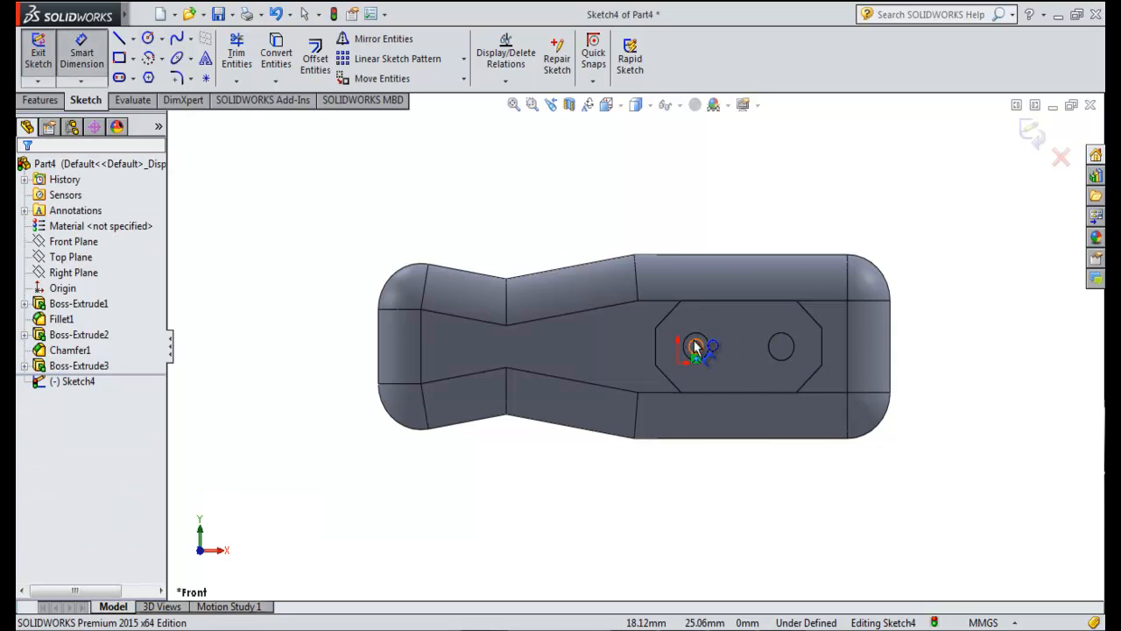
pyautogui.click(694, 346)
pyautogui.click(833, 221)
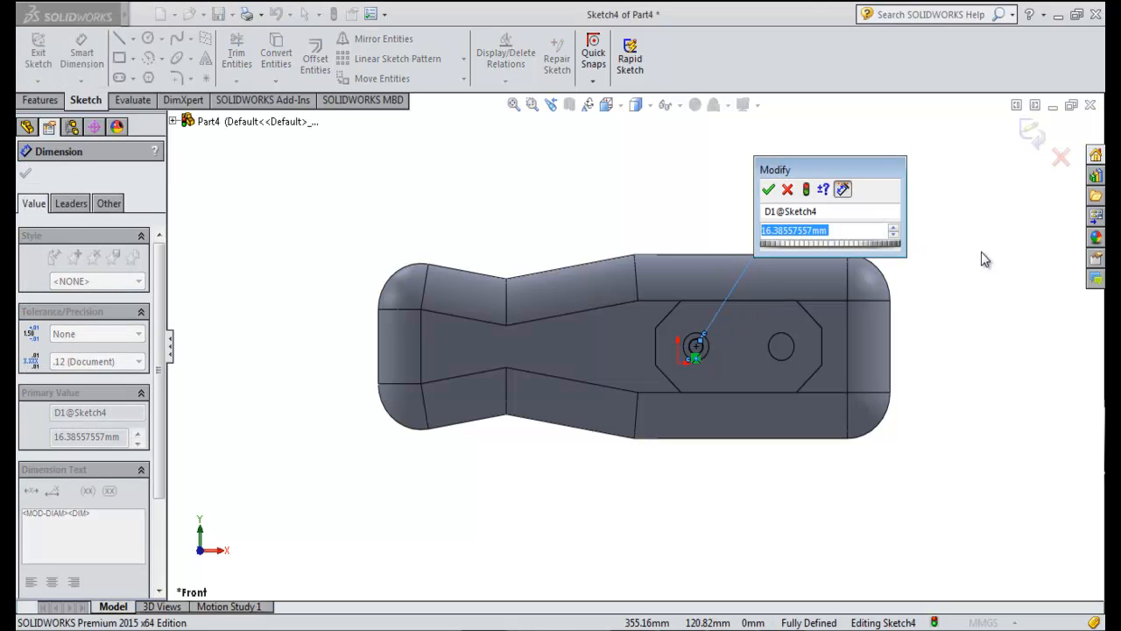
pyautogui.hotkey('alt', 'Tab')
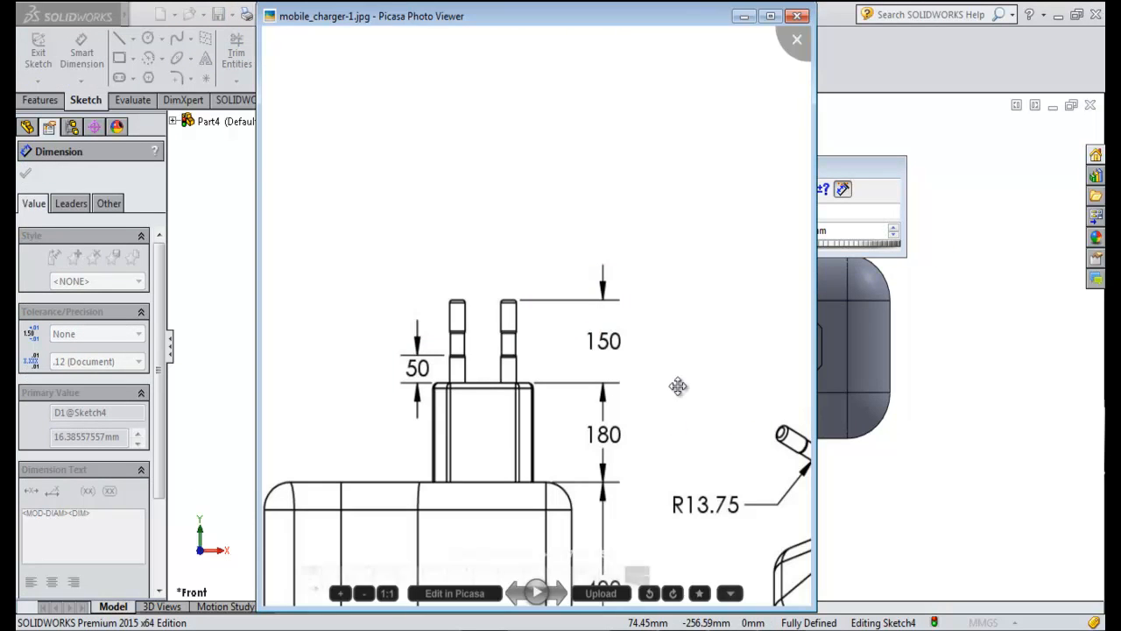
pyautogui.moveTo(679, 385); pyautogui.dragTo(571, 380)
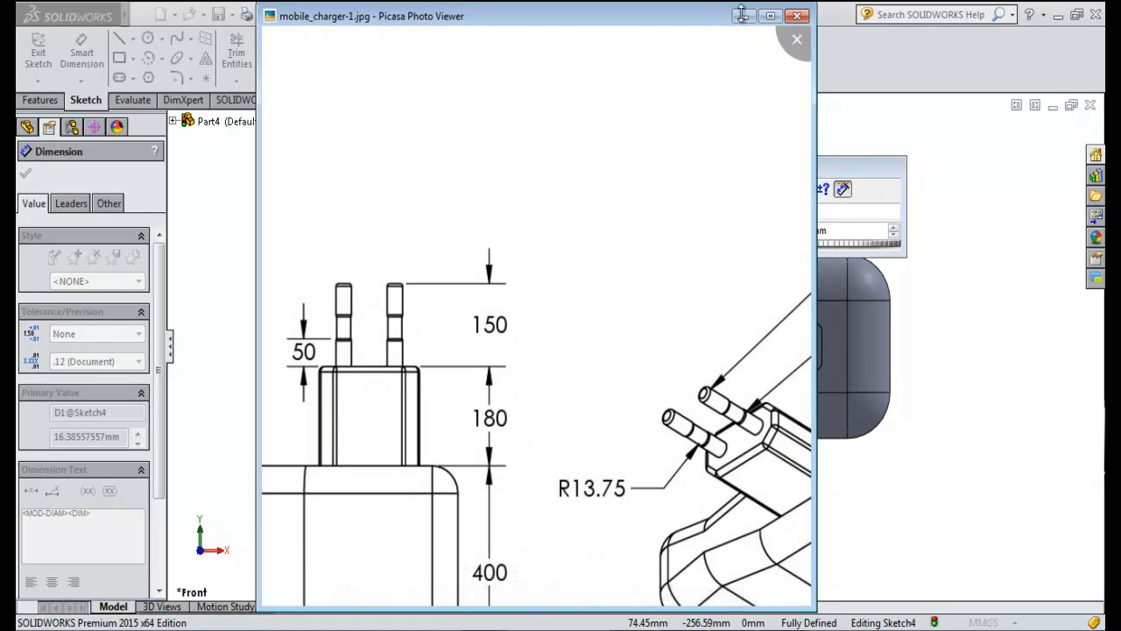
pyautogui.hotkey('alt', 'Tab')
pyautogui.moveTo(859, 228); pyautogui.dragTo(803, 226)
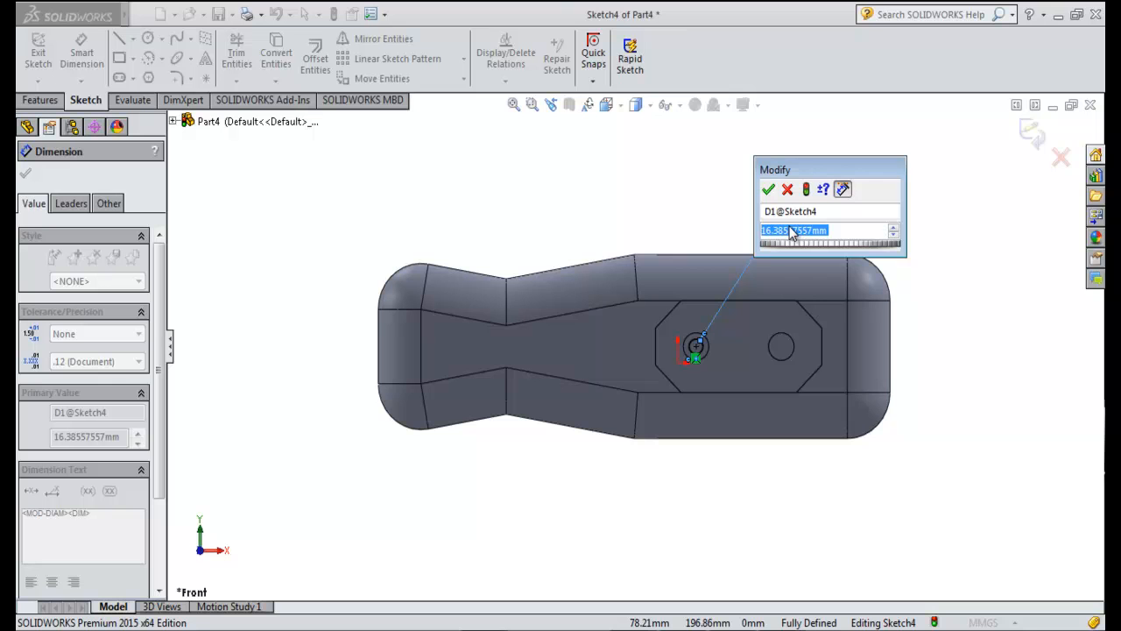
pyautogui.write('27.5')
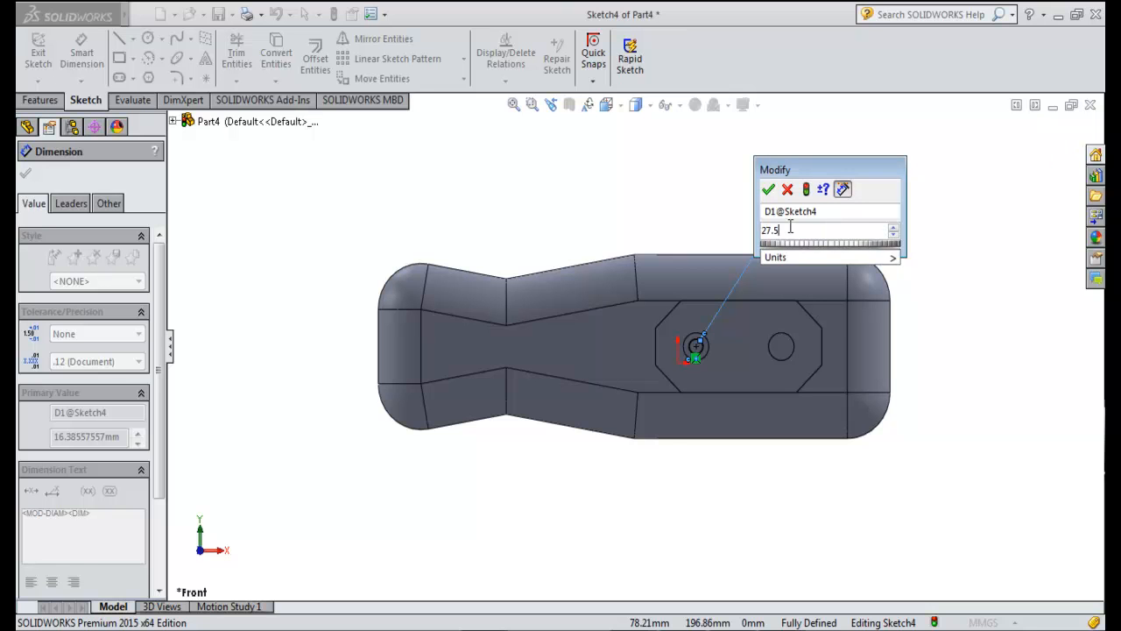
pyautogui.press('Return')
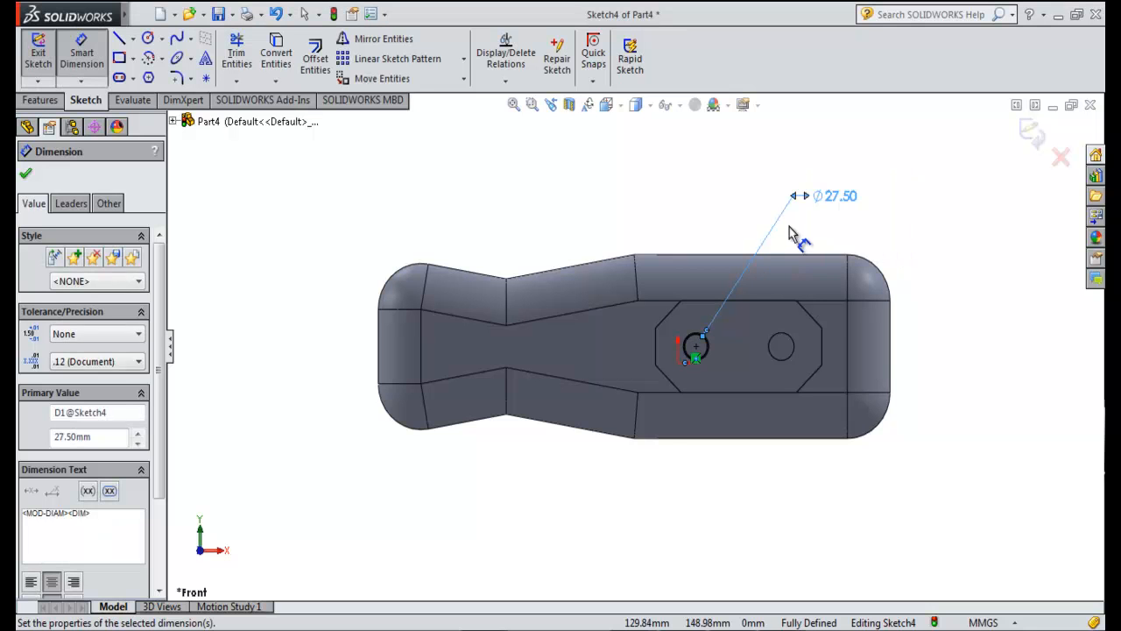
# - Draw a circle centred on the right pin's end and dimension its diameter to 27.5 mm
pyautogui.click(148, 41)
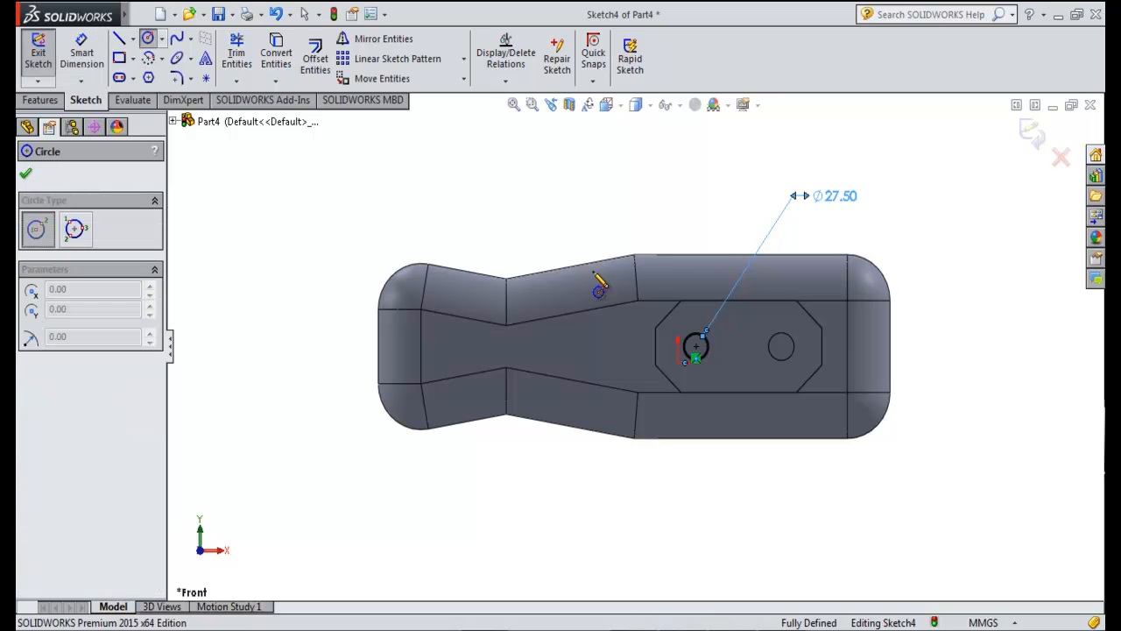
pyautogui.click(783, 348)
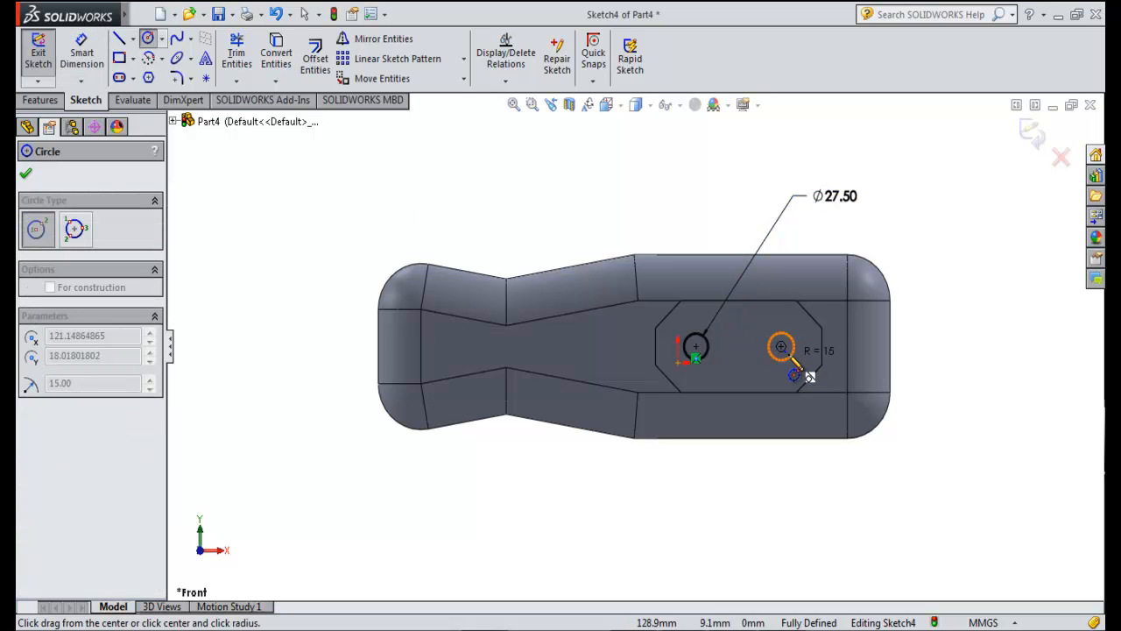
pyautogui.click(791, 368)
pyautogui.press('Escape')
pyautogui.click(82, 54)
pyautogui.click(789, 346)
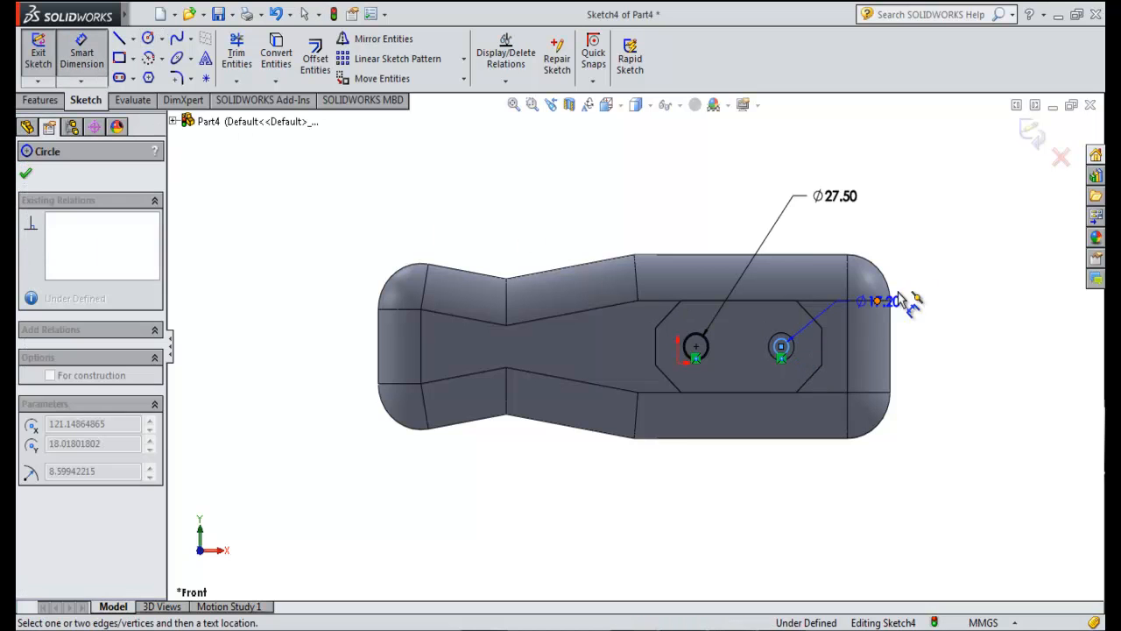
pyautogui.click(934, 292)
pyautogui.write('27.5')
pyautogui.press('Return')
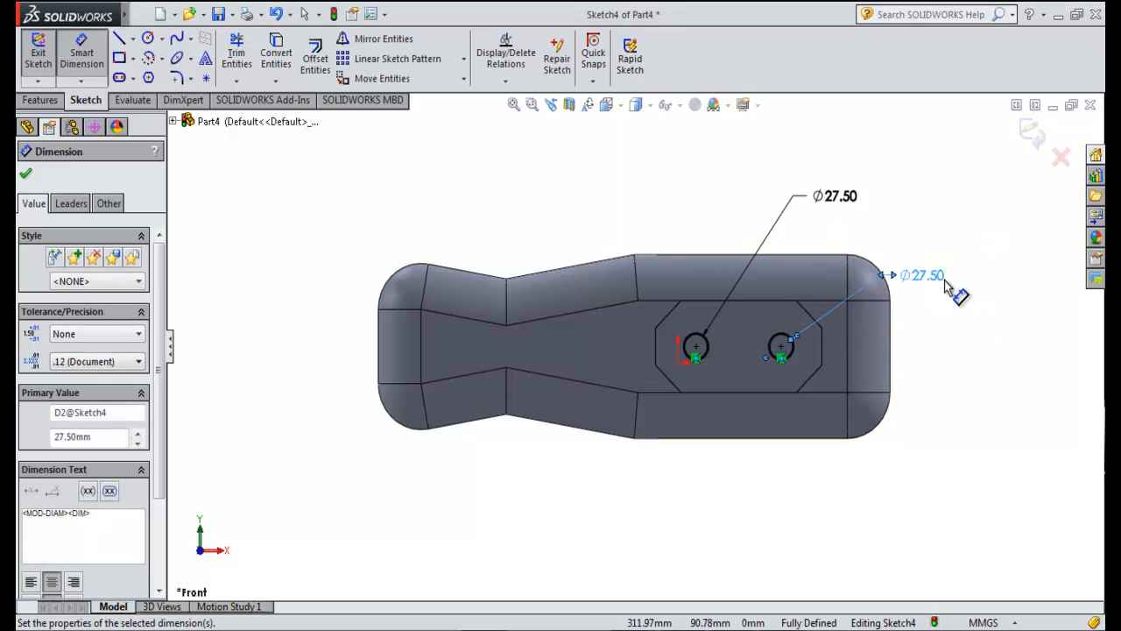
# - Extrude the two 27.5 mm pin circles 50 mm outward from the pin ends, merged with the body
pyautogui.click(27, 175)
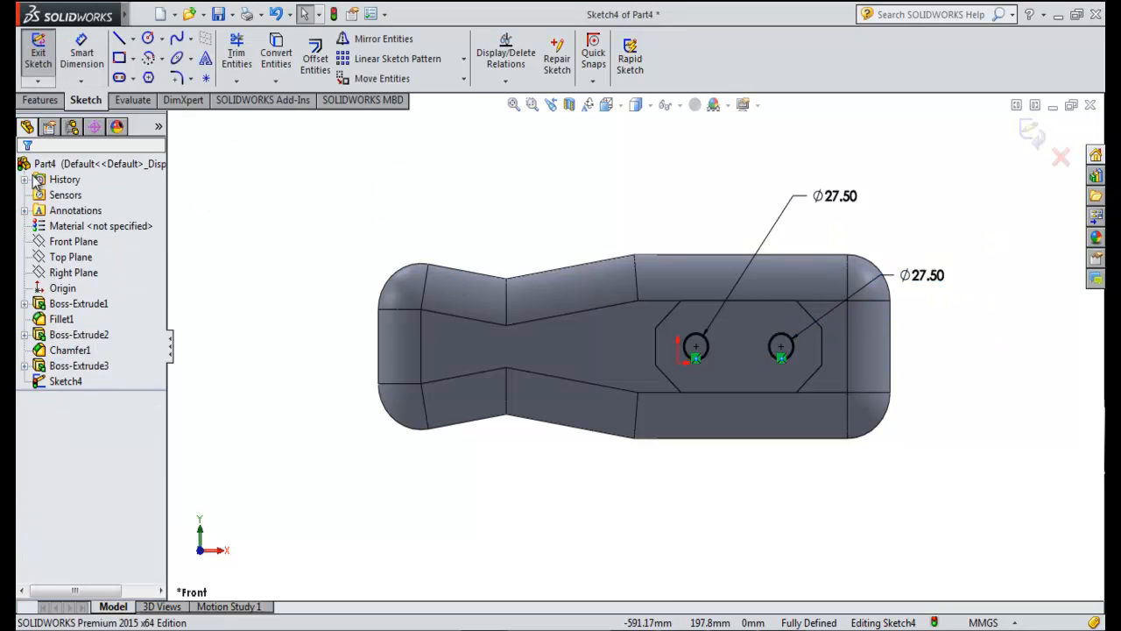
pyautogui.moveTo(259, 255); pyautogui.dragTo(208, 158, button='middle')
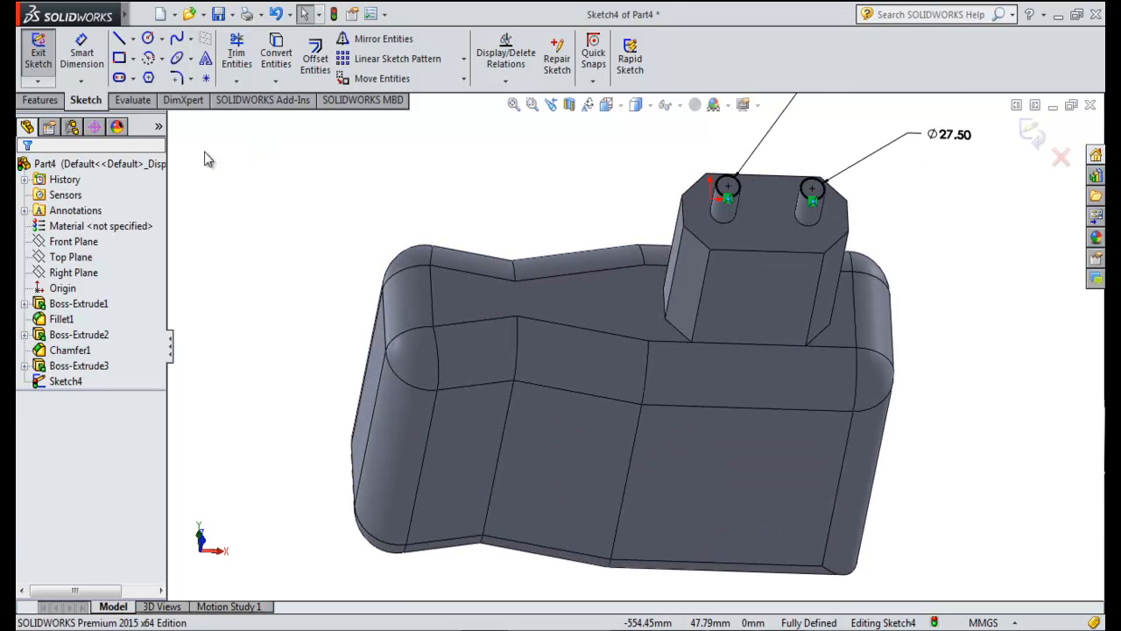
pyautogui.click(41, 100)
pyautogui.click(46, 55)
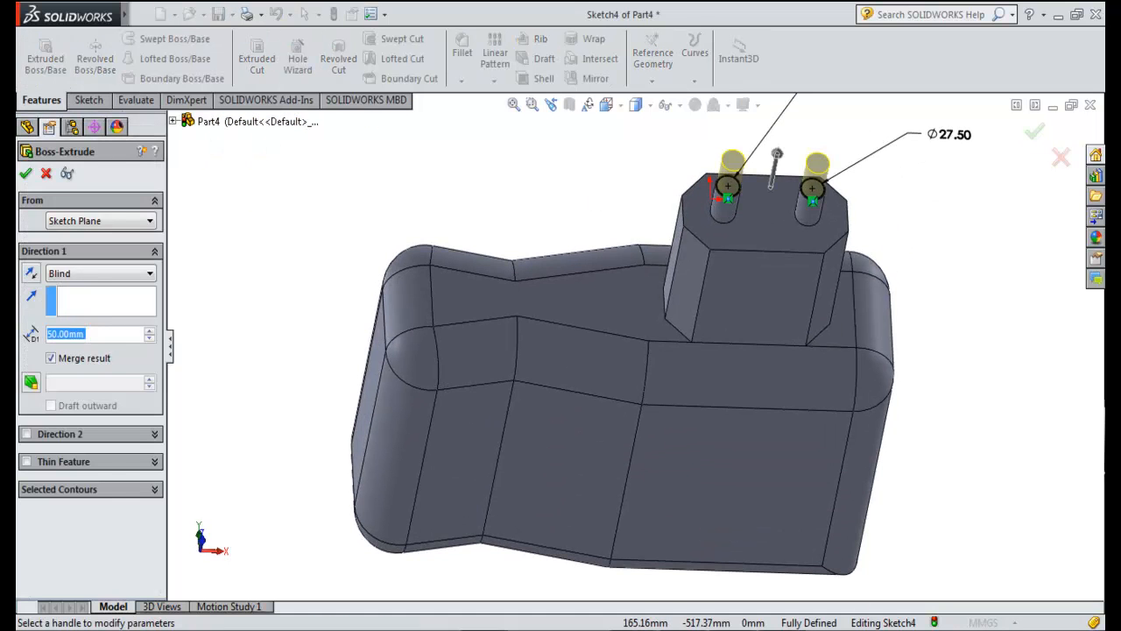
pyautogui.click(1022, 565)
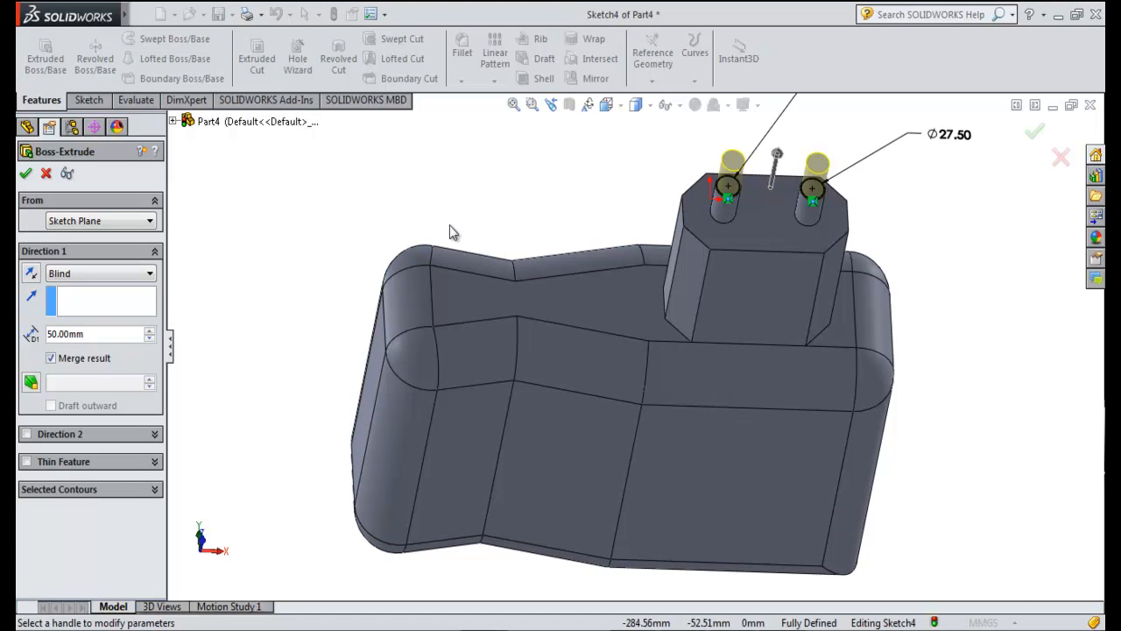
pyautogui.moveTo(306, 294); pyautogui.dragTo(211, 323, button='middle')
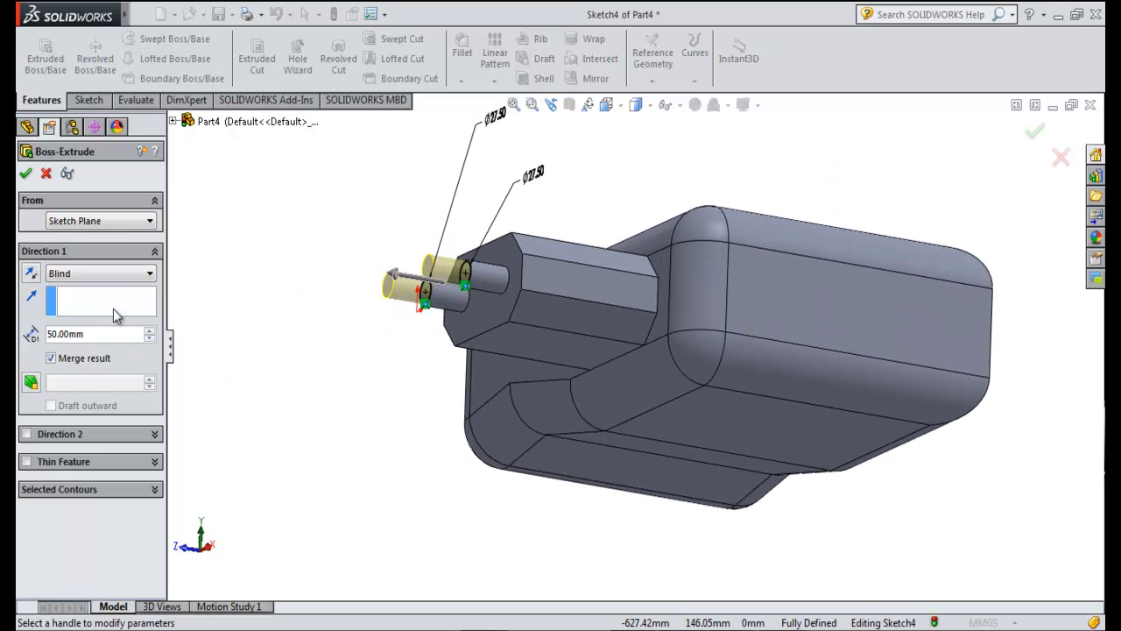
pyautogui.click(25, 172)
# - Inspect the joint between the pin sections and select the left pin's new end face as the sketch plane
pyautogui.moveTo(398, 422); pyautogui.dragTo(542, 378, button='middle')
pyautogui.scroll(3, 693, 323)
pyautogui.scroll(-11, 693, 324)
pyautogui.click(603, 441)
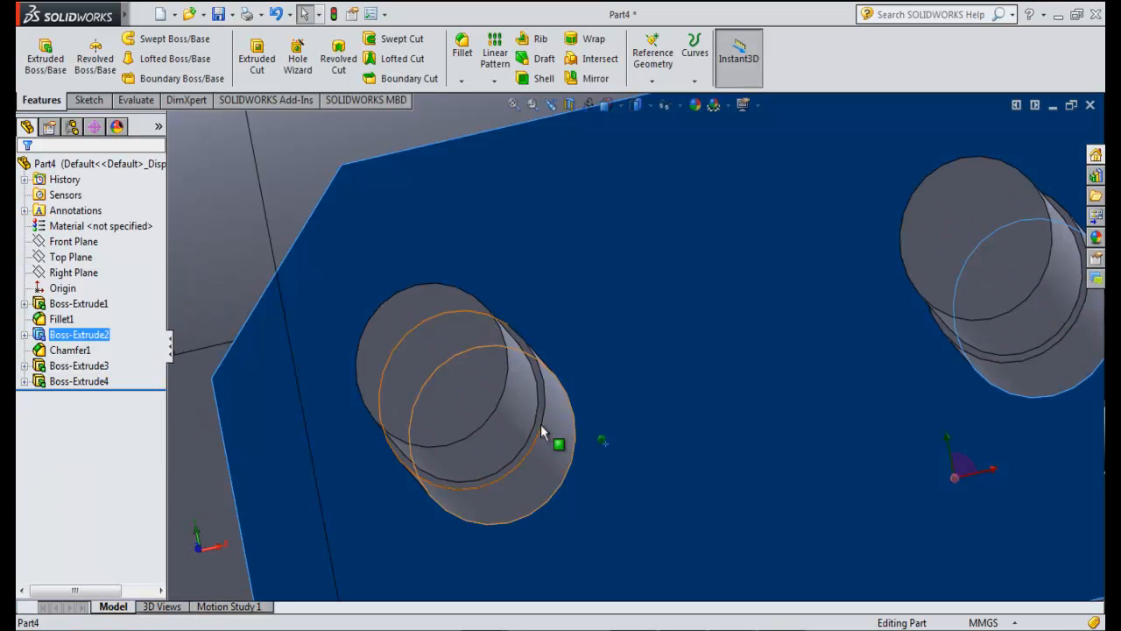
pyautogui.click(538, 429)
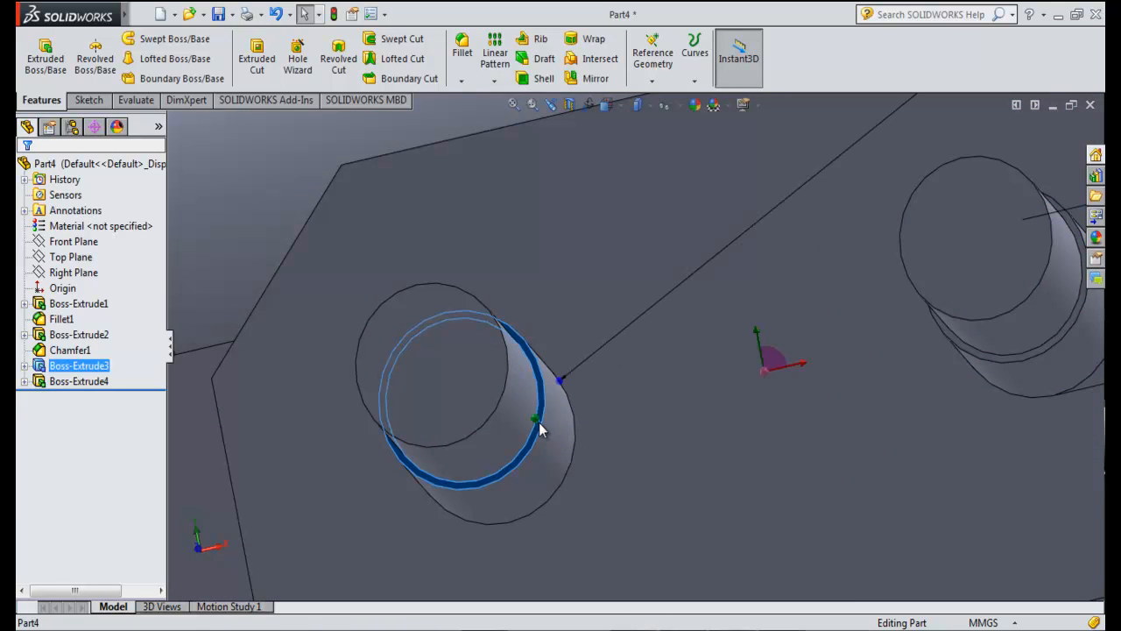
pyautogui.scroll(8, 715, 372)
pyautogui.click(611, 354)
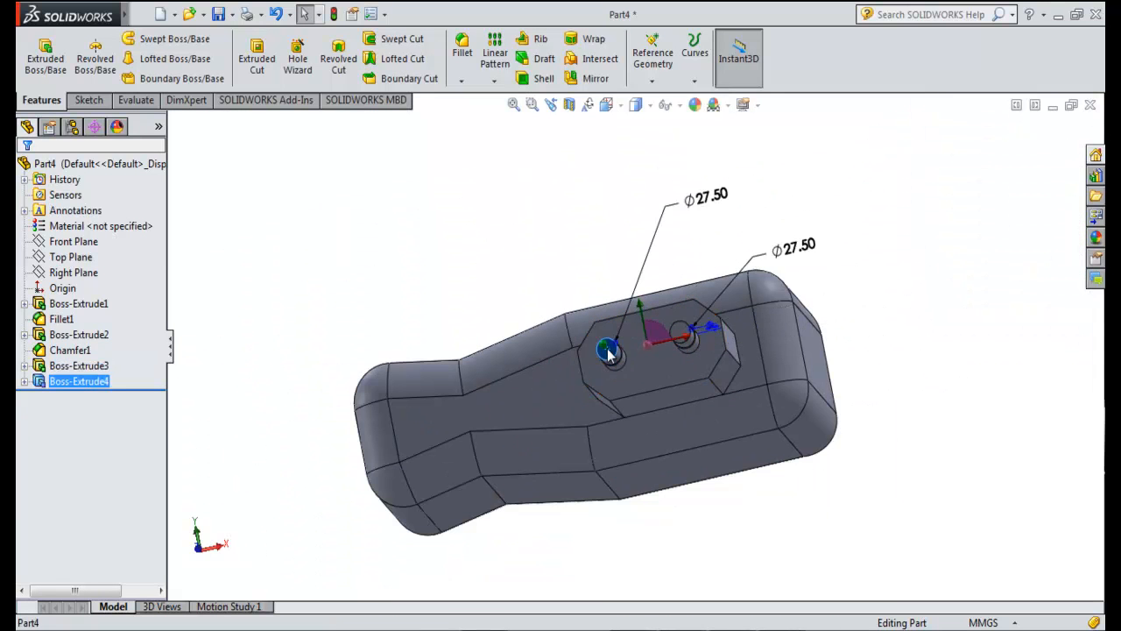
pyautogui.moveTo(908, 529); pyautogui.dragTo(886, 519, button='middle')
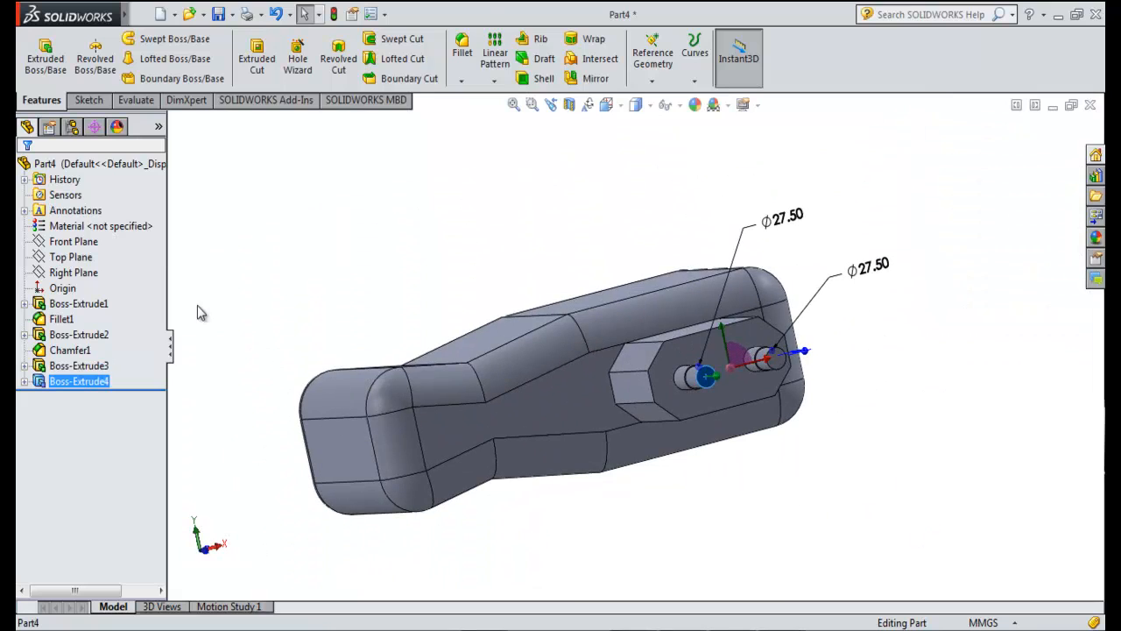
# - In a new sketch, draw circles about 15 mm and 16 mm in diameter centred on the left and right pin ends
pyautogui.click(88, 100)
pyautogui.click(147, 41)
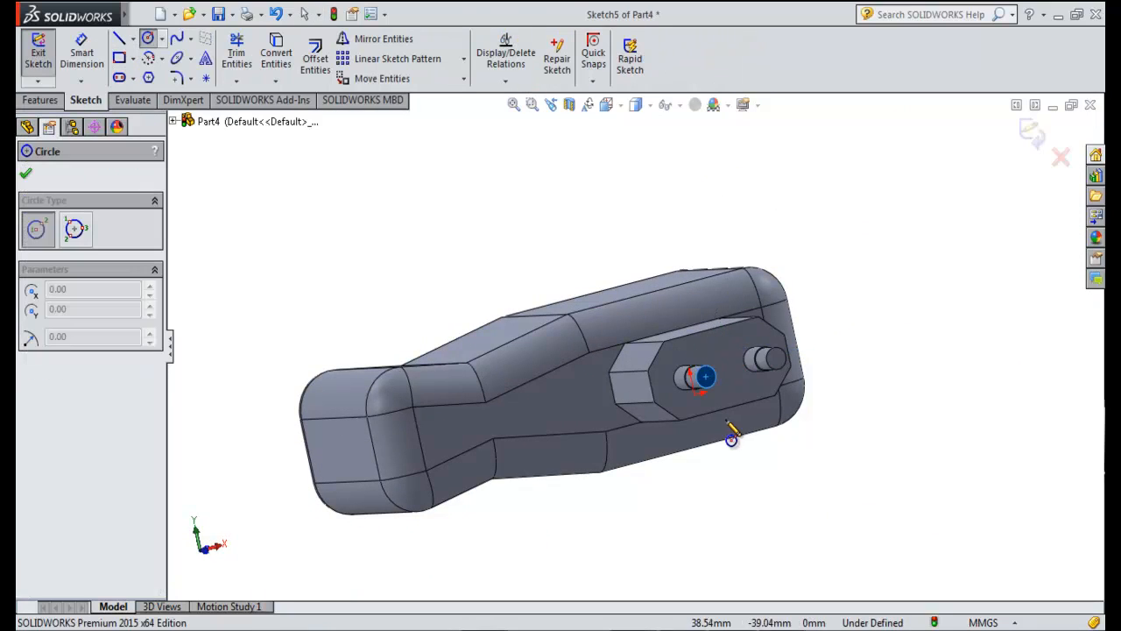
pyautogui.scroll(-3, 728, 425)
pyautogui.press('space')
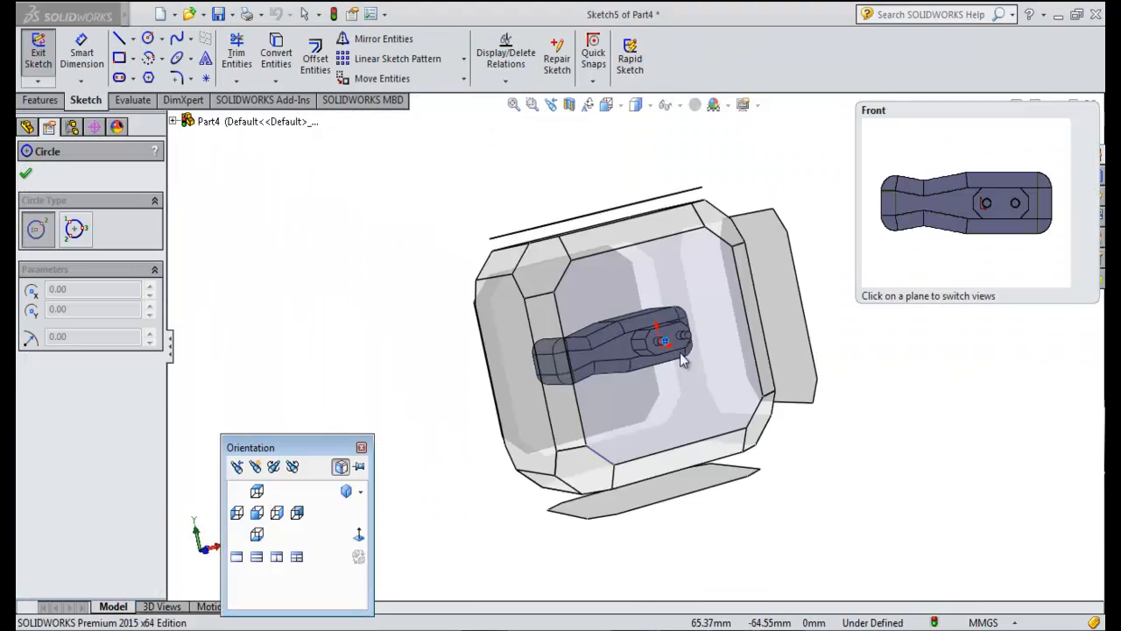
pyautogui.click(682, 377)
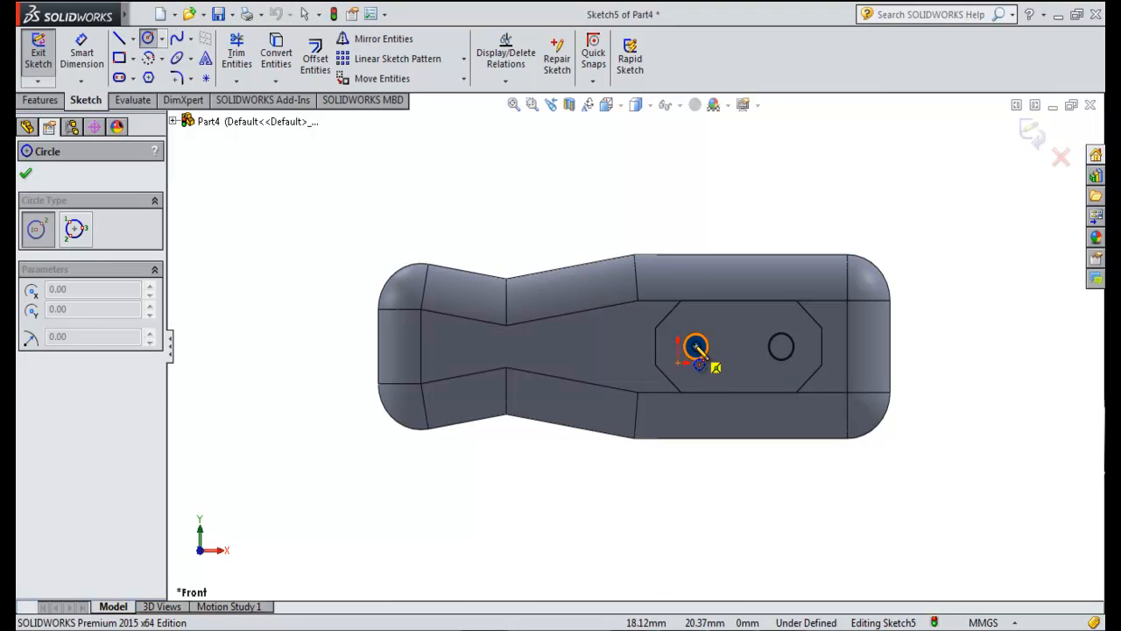
pyautogui.click(700, 350)
pyautogui.click(710, 354)
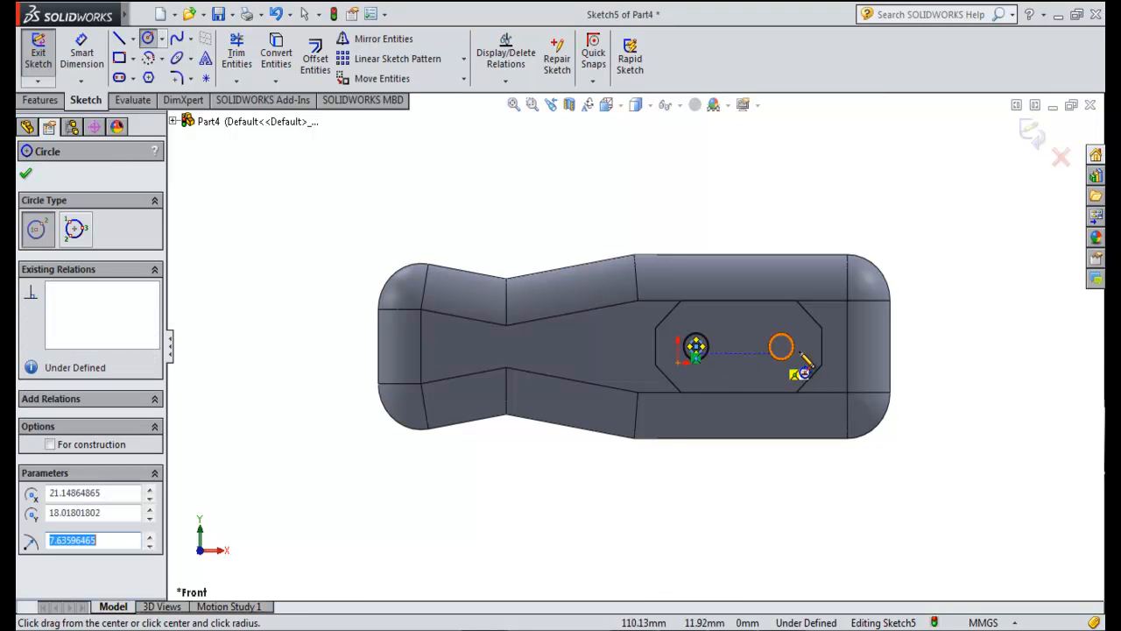
pyautogui.click(782, 347)
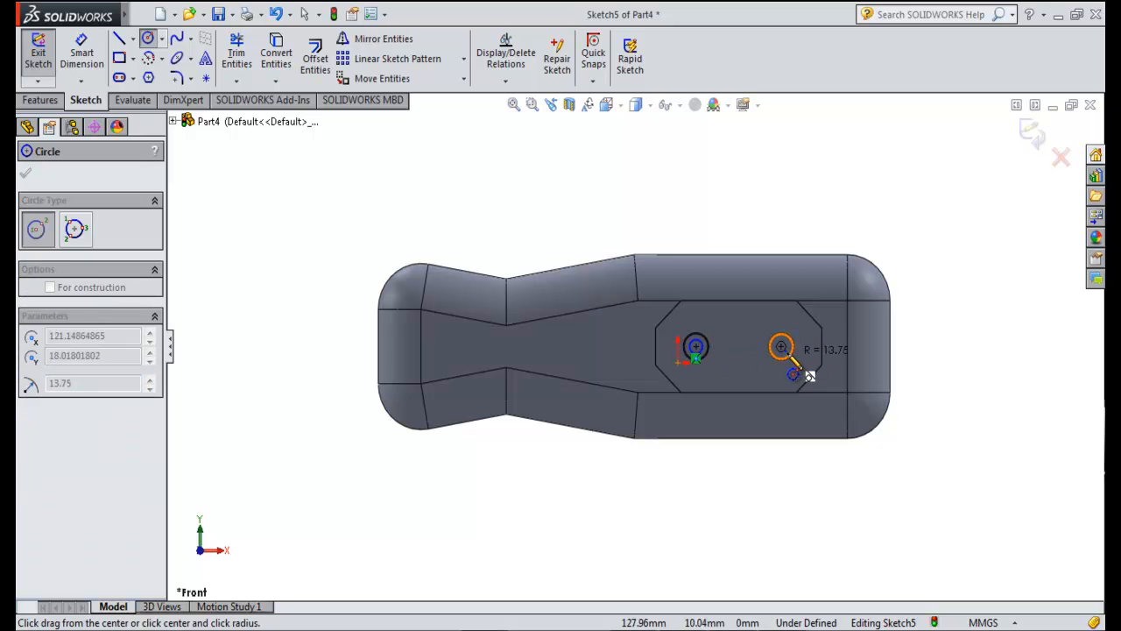
pyautogui.click(793, 370)
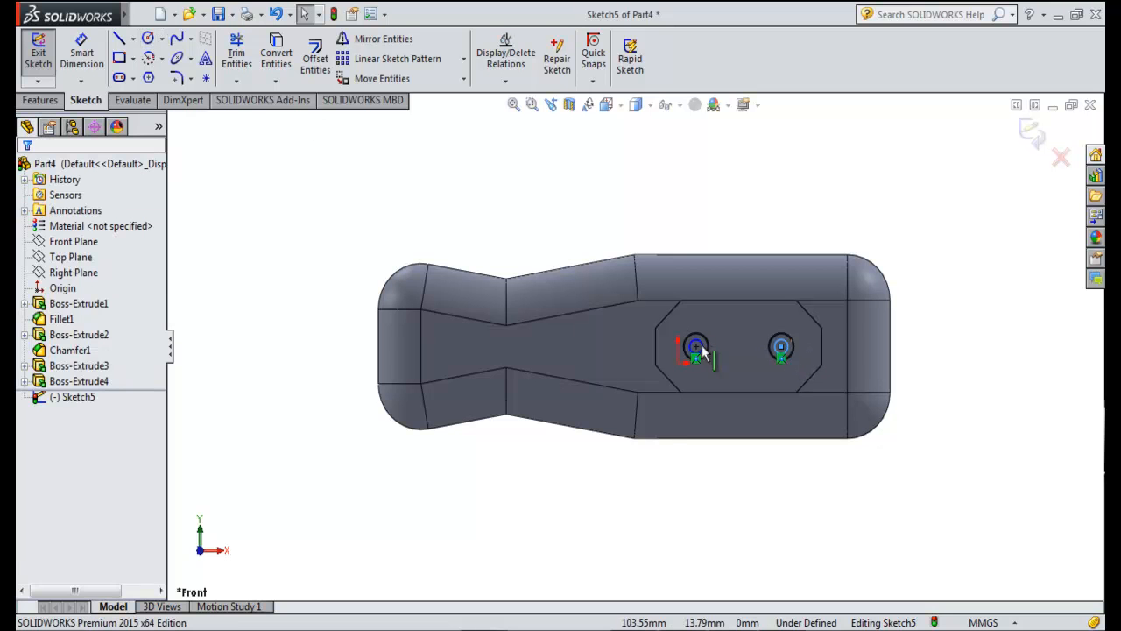
# - Dimension the left pin's circle to a 30 mm diameter
pyautogui.click(81, 53)
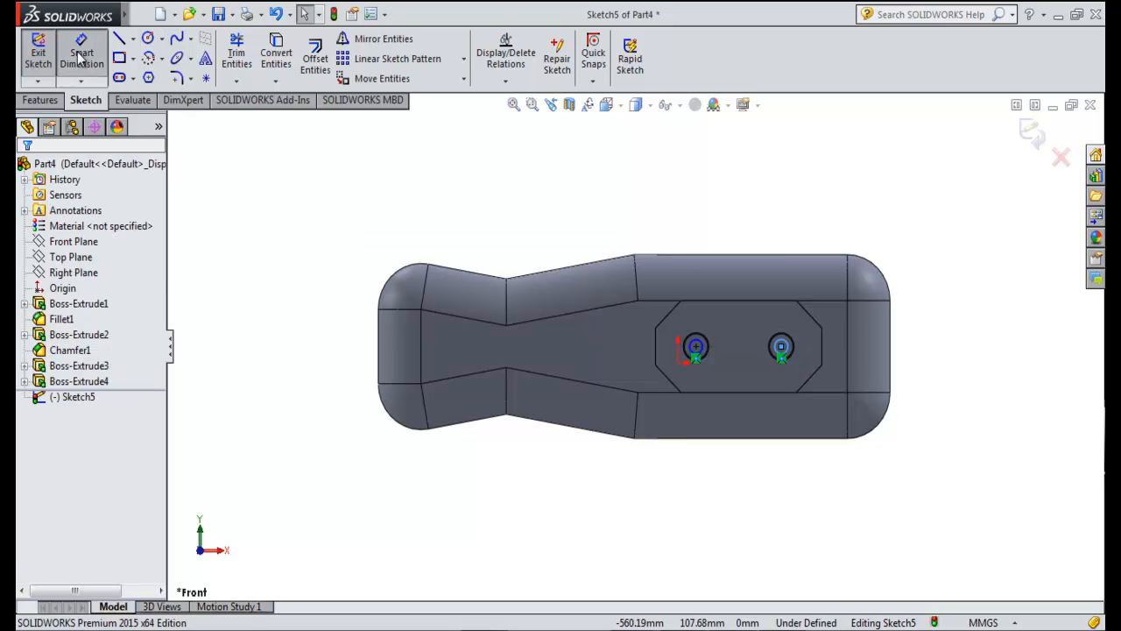
pyautogui.click(704, 353)
pyautogui.click(814, 230)
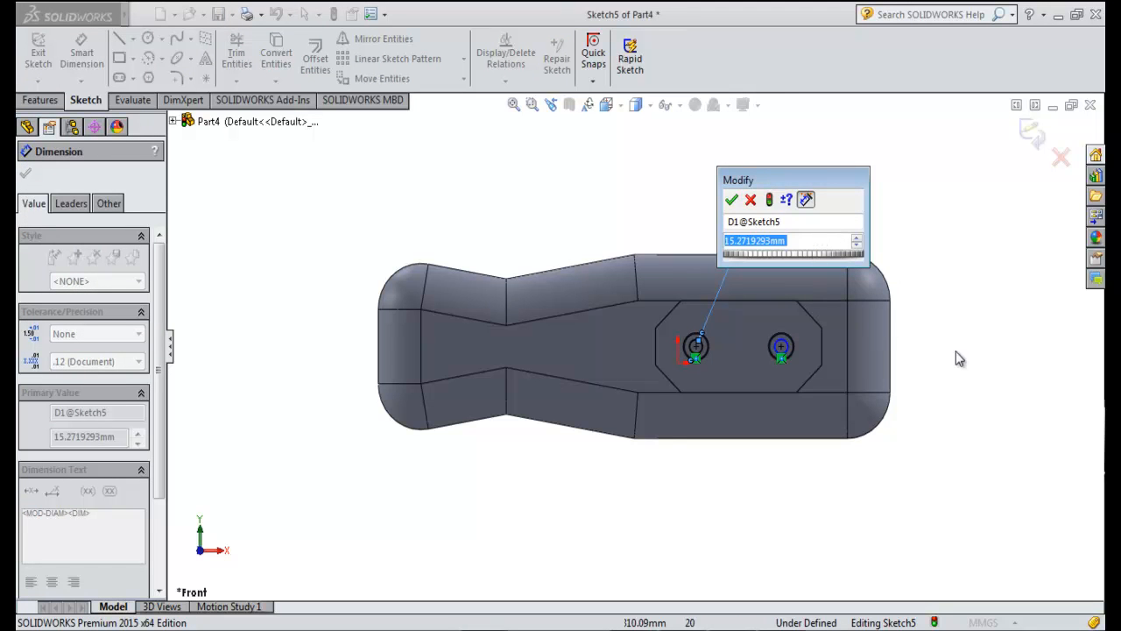
pyautogui.write('30')
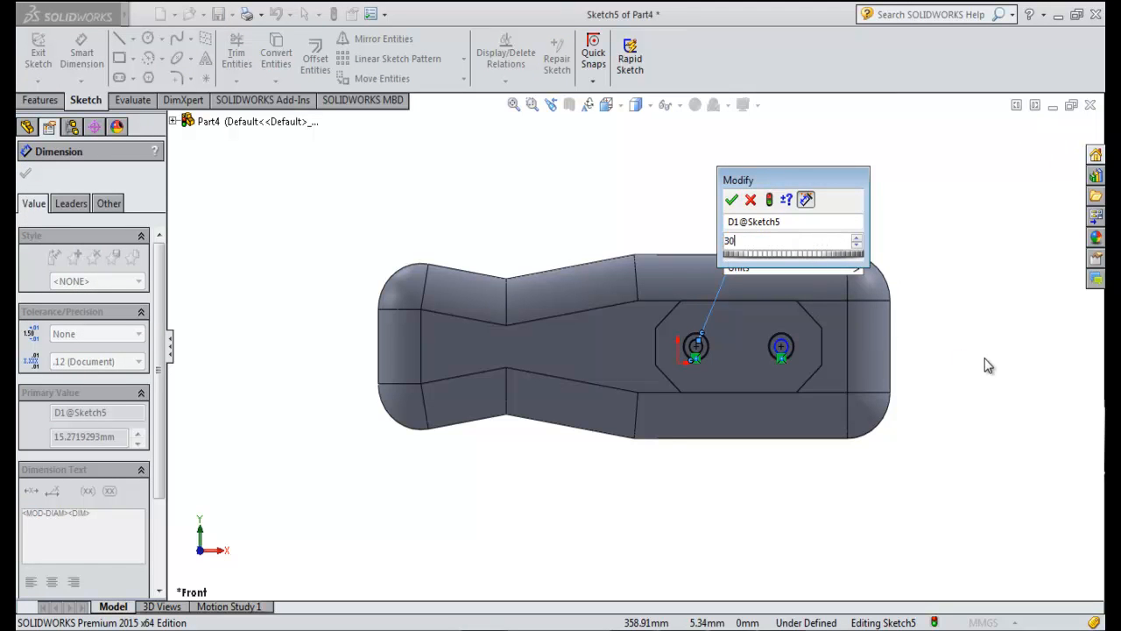
pyautogui.press('Return')
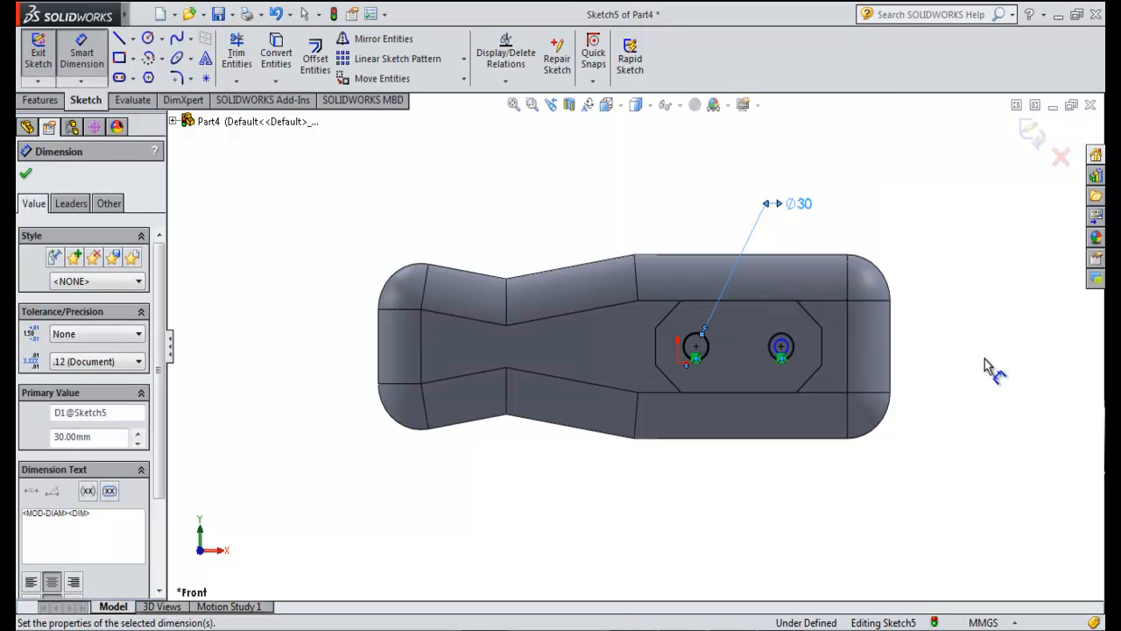
# - Dimension the right pin's circle to a 30 mm diameter
pyautogui.click(785, 348)
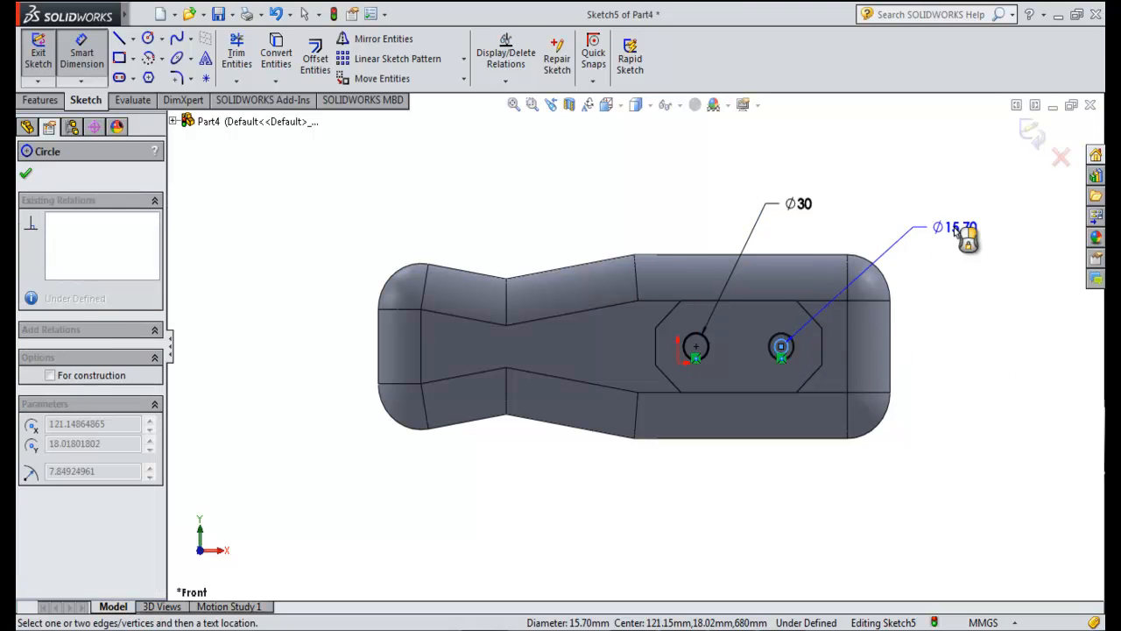
pyautogui.click(960, 231)
pyautogui.write('30')
pyautogui.press('Return')
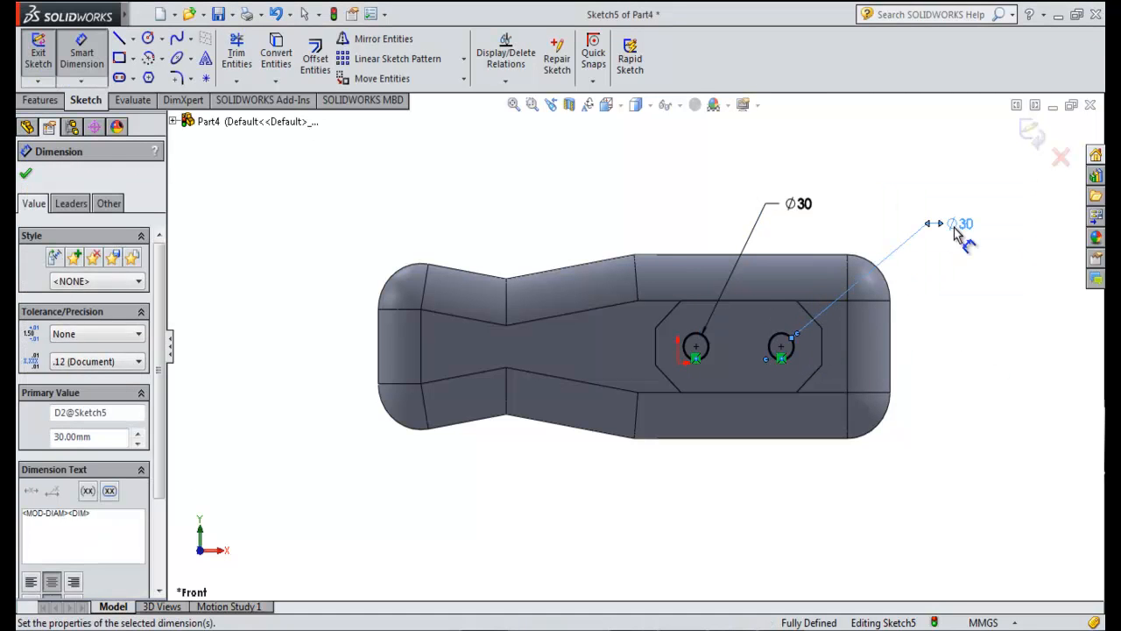
pyautogui.click(25, 173)
# - Extrude the two 30 mm circles 50 mm to form the pins' outer sections
pyautogui.moveTo(250, 350); pyautogui.dragTo(305, 238, button='middle')
pyautogui.click(41, 100)
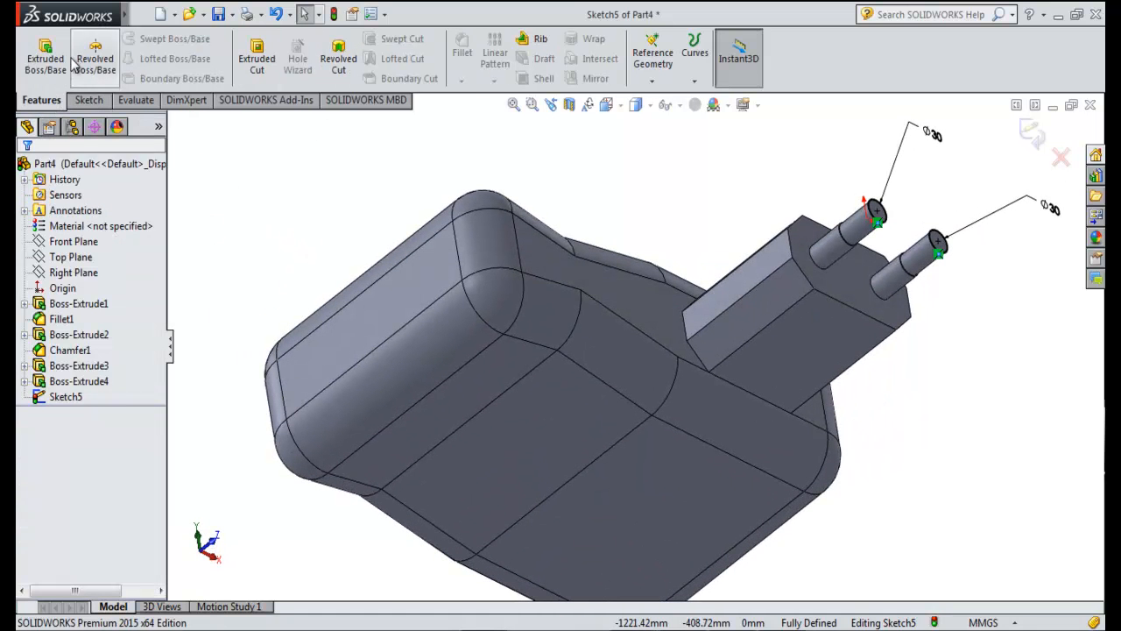
pyautogui.click(45, 58)
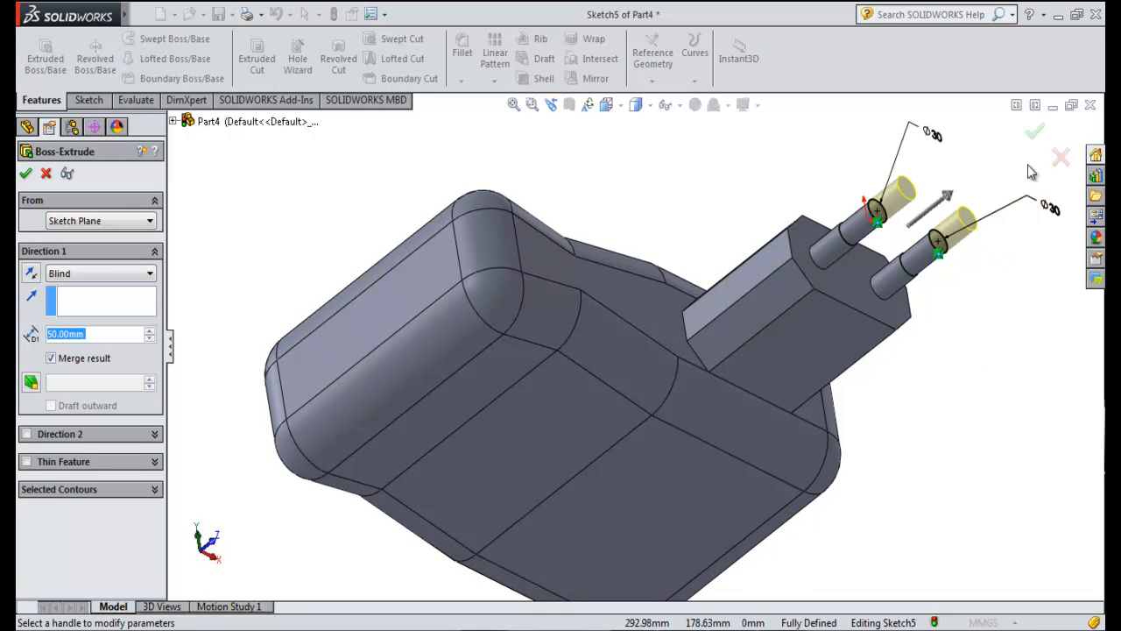
pyautogui.click(1036, 136)
# - Check the pin section lengths and tip shape in the reference drawing, then return to the model
pyautogui.moveTo(984, 405); pyautogui.dragTo(780, 475, button='middle')
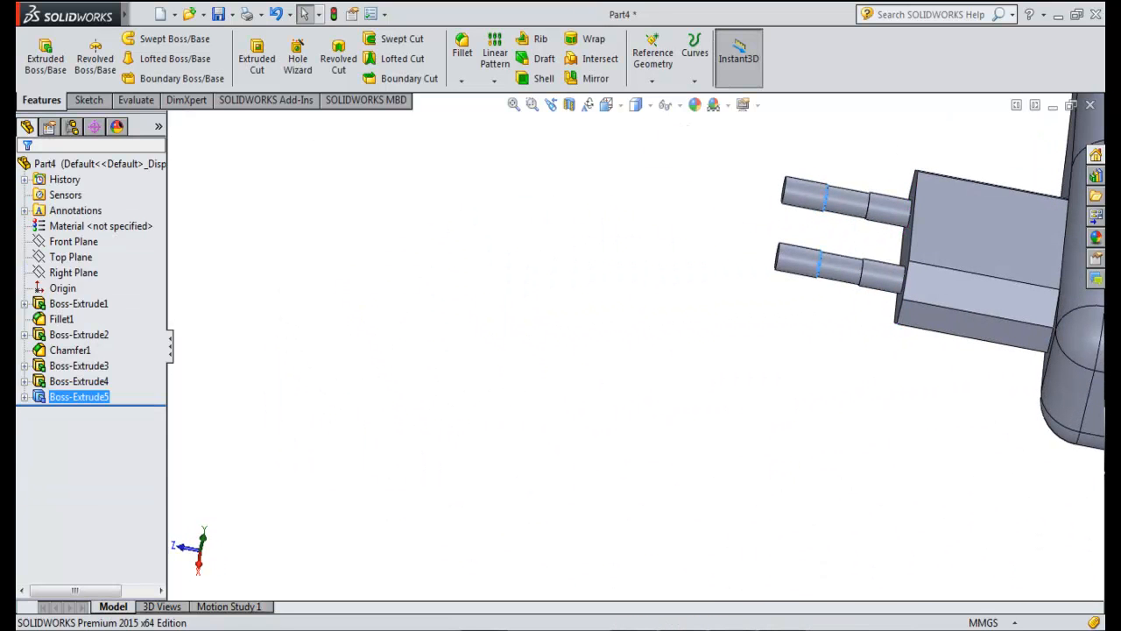
pyautogui.hotkey('alt', 'Tab')
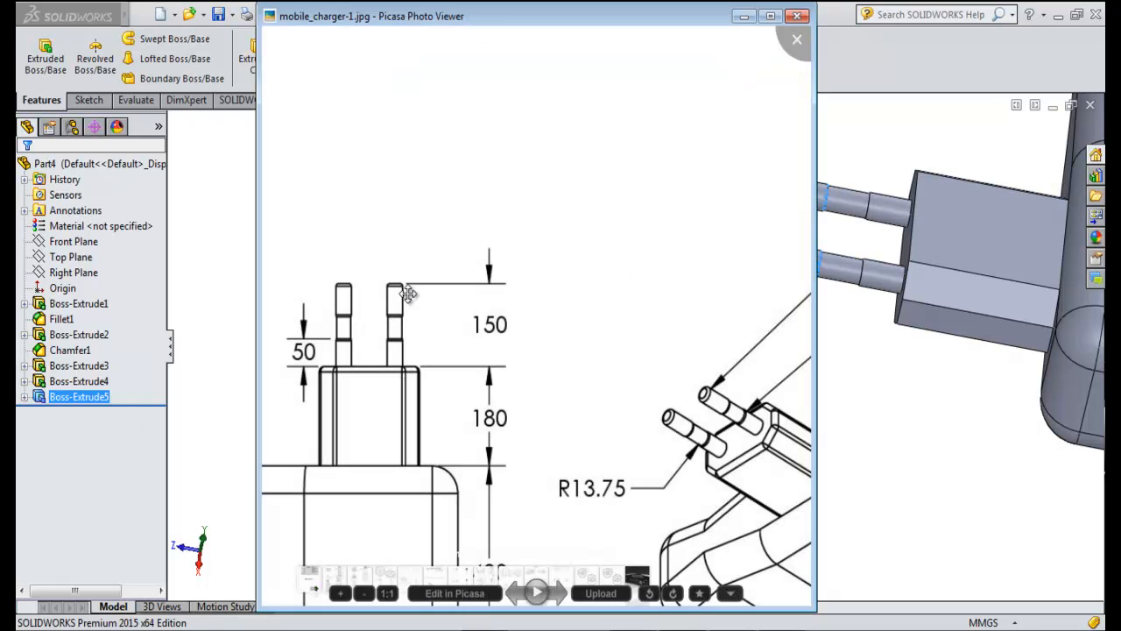
pyautogui.moveTo(609, 408); pyautogui.dragTo(362, 411)
pyautogui.click(837, 419)
# - Fillet the circular end edges of both pin tips with a 5 mm radius
pyautogui.moveTo(685, 363)
pyautogui.mouseDown(button='middle')
pyautogui.moveTo(803, 361)
pyautogui.moveTo(784, 150)
pyautogui.mouseUp(button='middle')
pyautogui.click(804, 198)
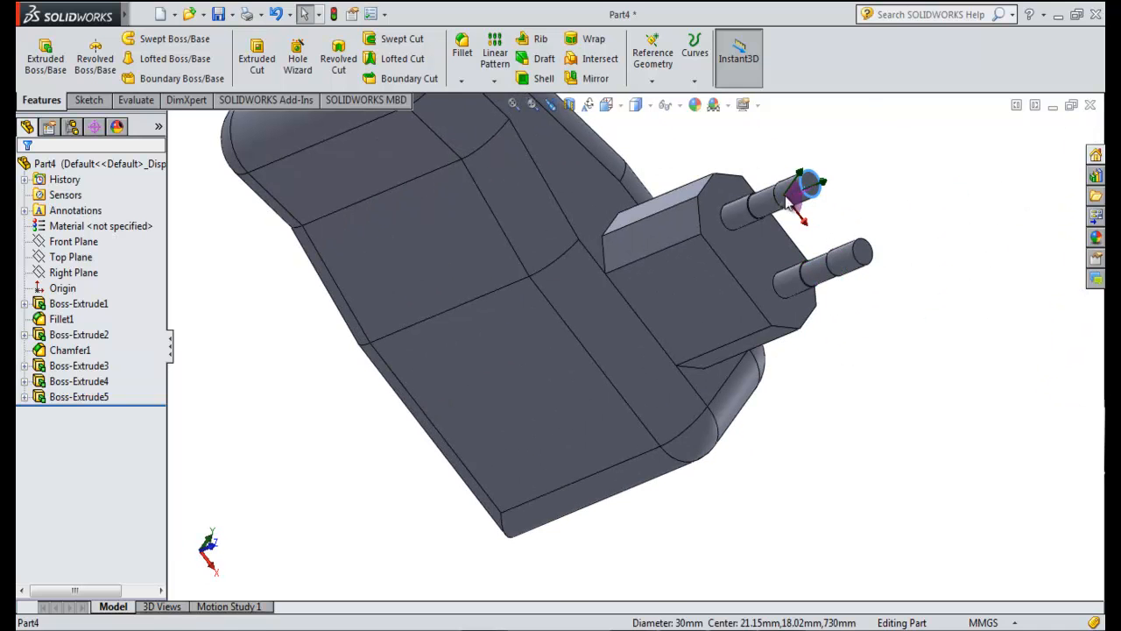
pyautogui.click(862, 254)
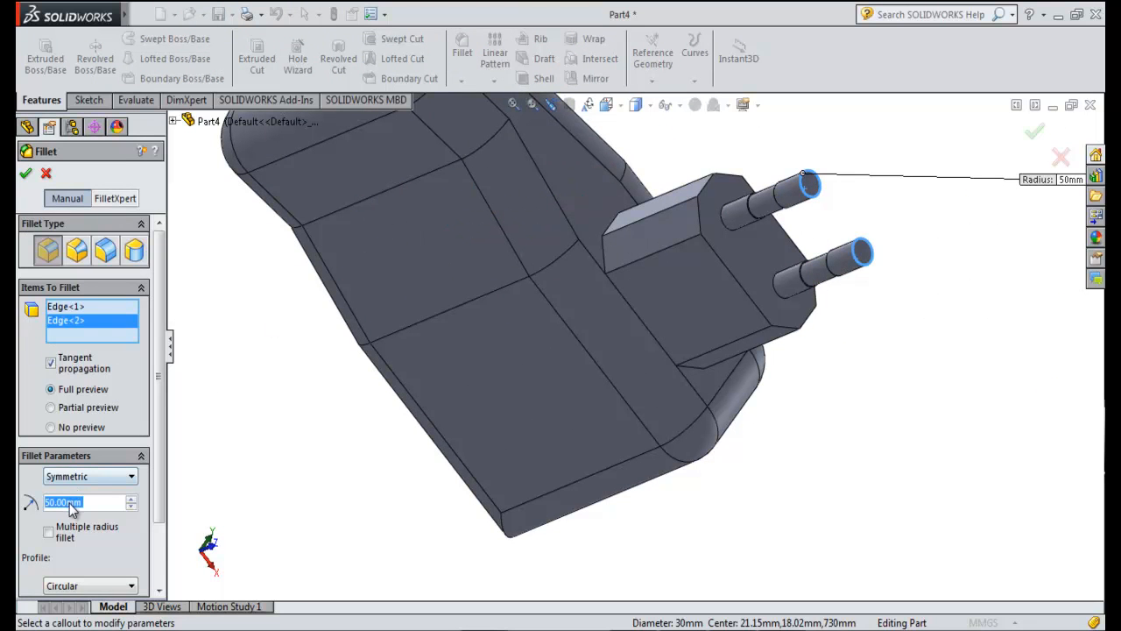
pyautogui.write('5')
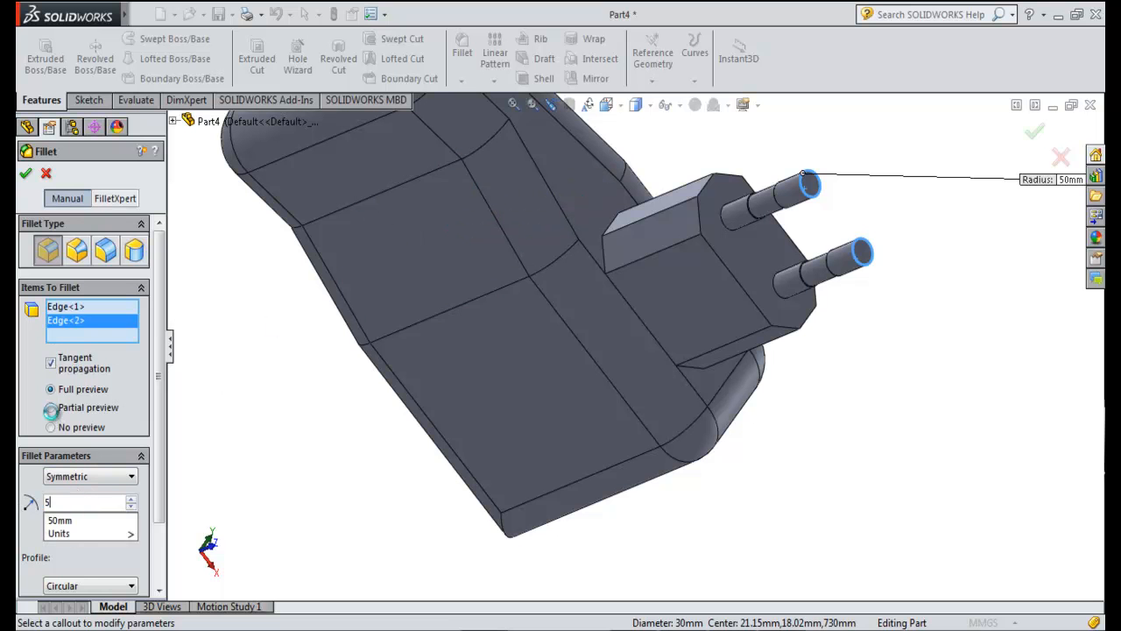
pyautogui.press('Return')
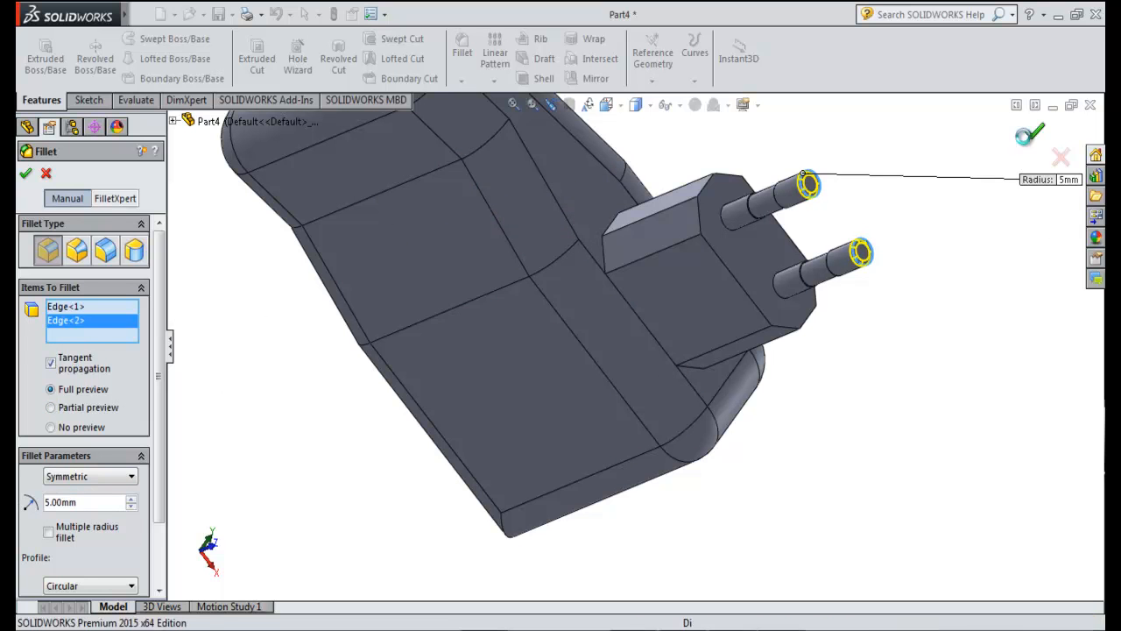
pyautogui.click(1033, 134)
# - Look over the charger and start a new sketch on the body's flat back face, opposite the plug block
pyautogui.moveTo(925, 388); pyautogui.dragTo(679, 294, button='middle')
pyautogui.scroll(6, 814, 309)
pyautogui.scroll(-5, 679, 293)
pyautogui.moveTo(545, 383); pyautogui.dragTo(355, 298, button='middle')
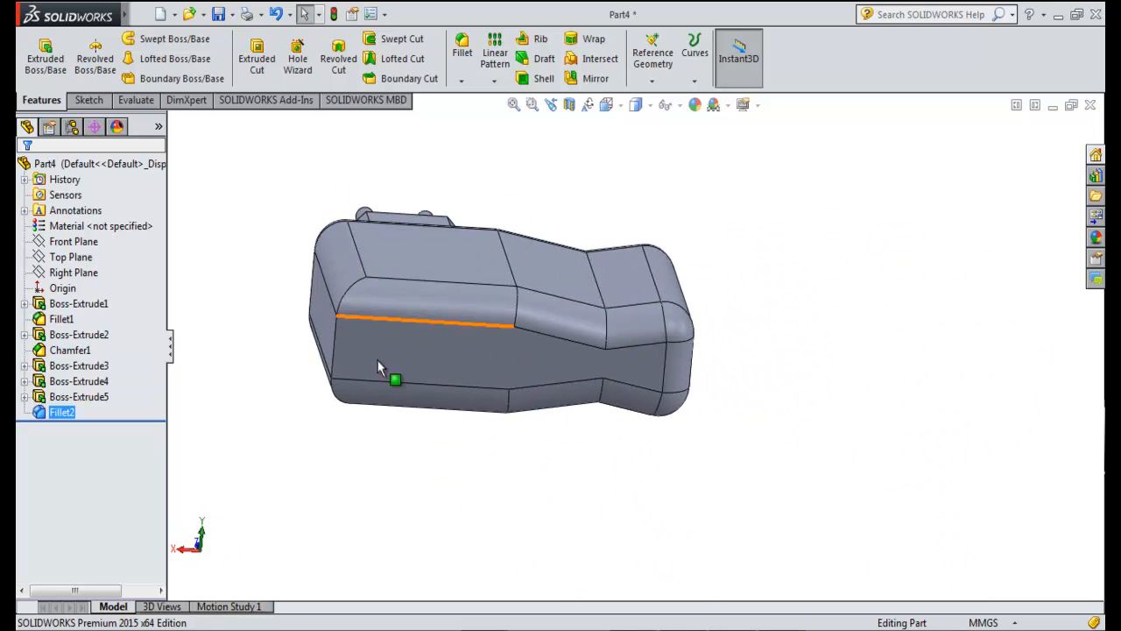
pyautogui.moveTo(763, 446); pyautogui.dragTo(683, 382, button='middle')
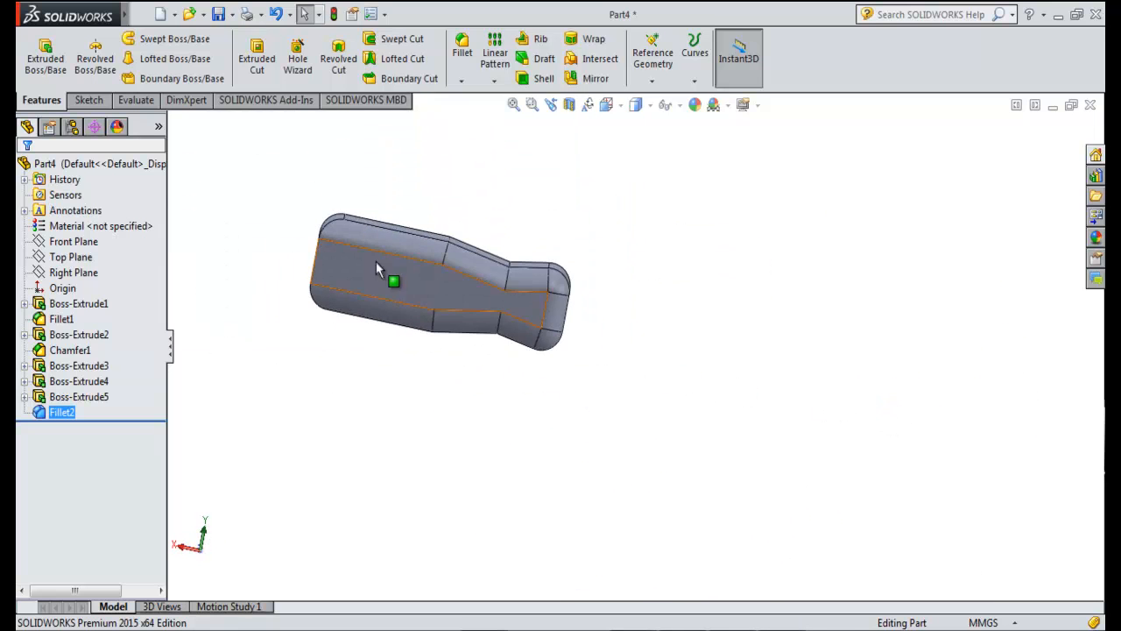
pyautogui.click(376, 269)
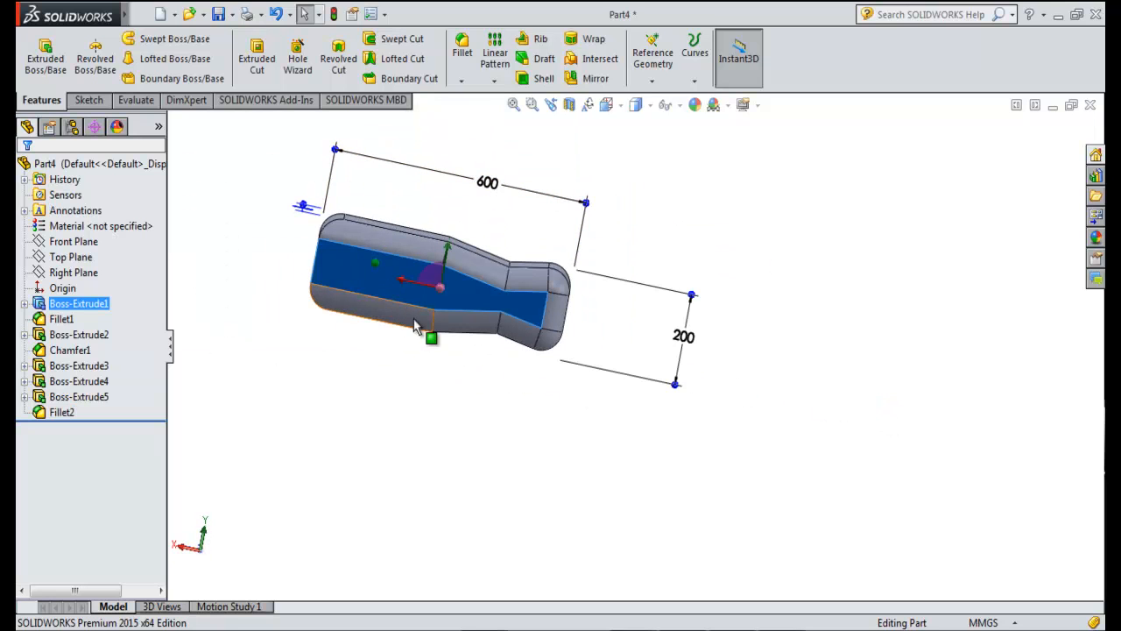
pyautogui.click(92, 101)
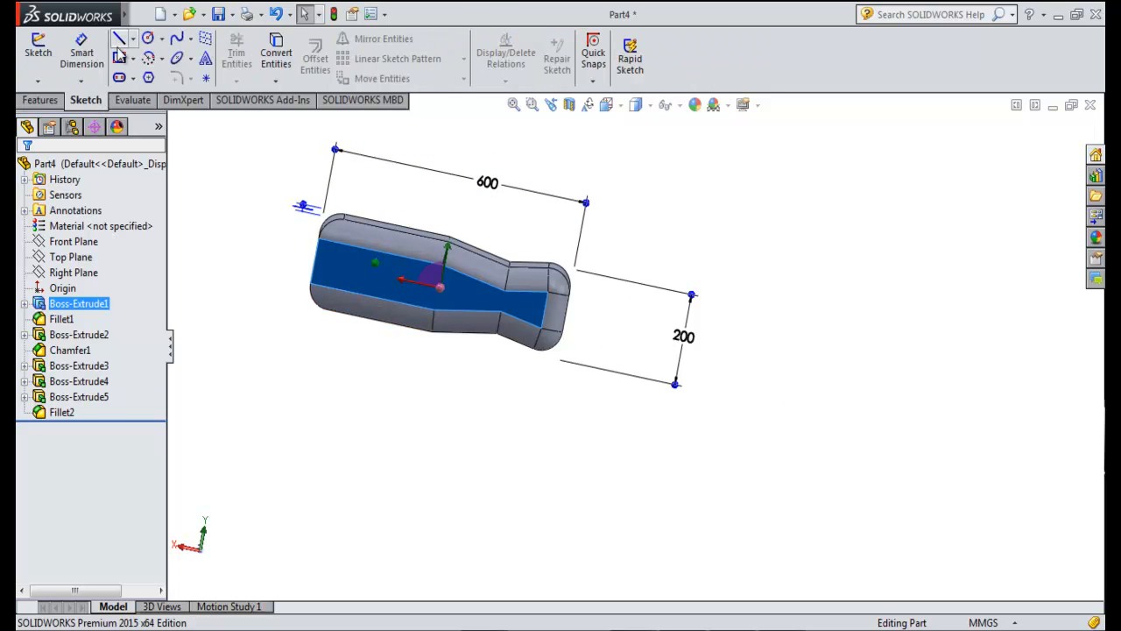
pyautogui.click(38, 51)
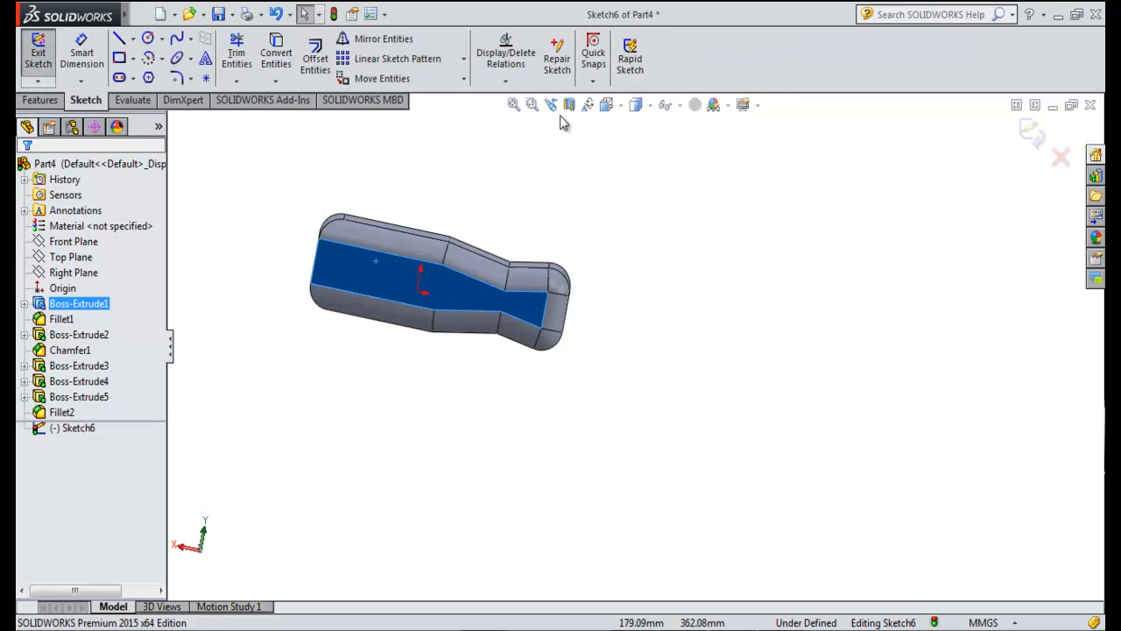
pyautogui.click(604, 107)
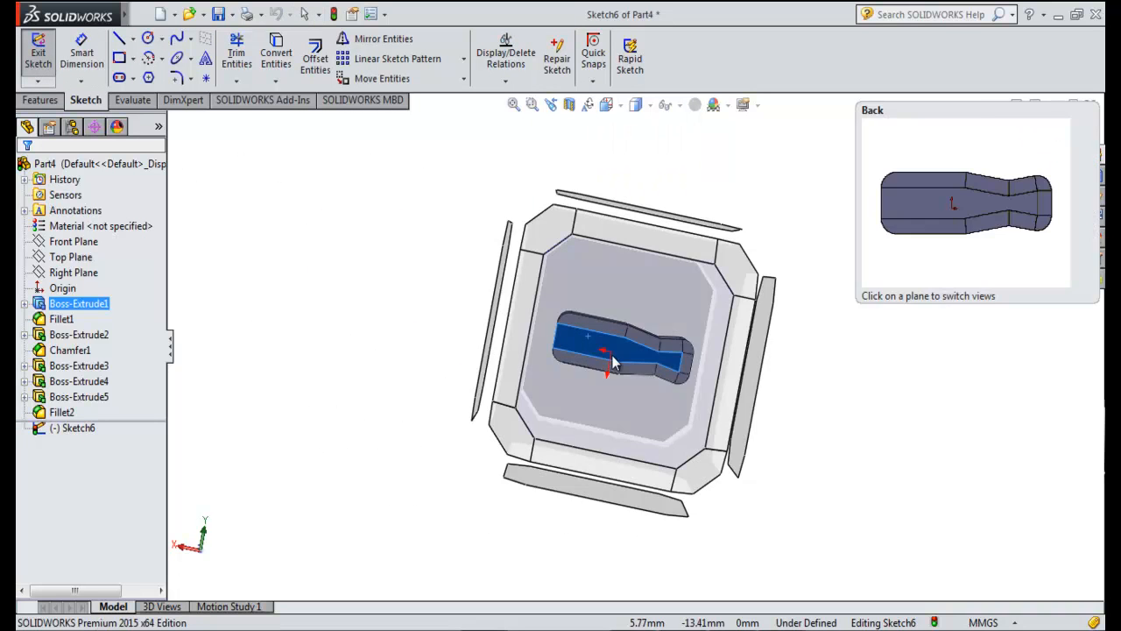
# - Check the USB port in the reference drawing and sketch a rectangle about 38 mm high near the wide end of the charger's back face
pyautogui.click(608, 353)
pyautogui.scroll(-3, 439, 315)
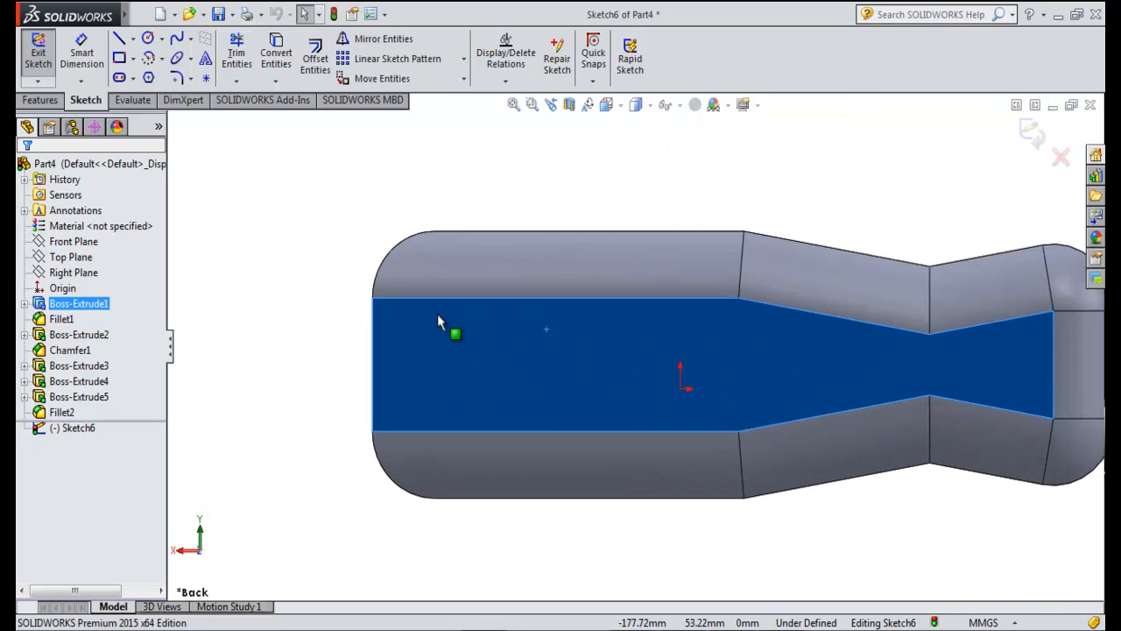
pyautogui.click(119, 58)
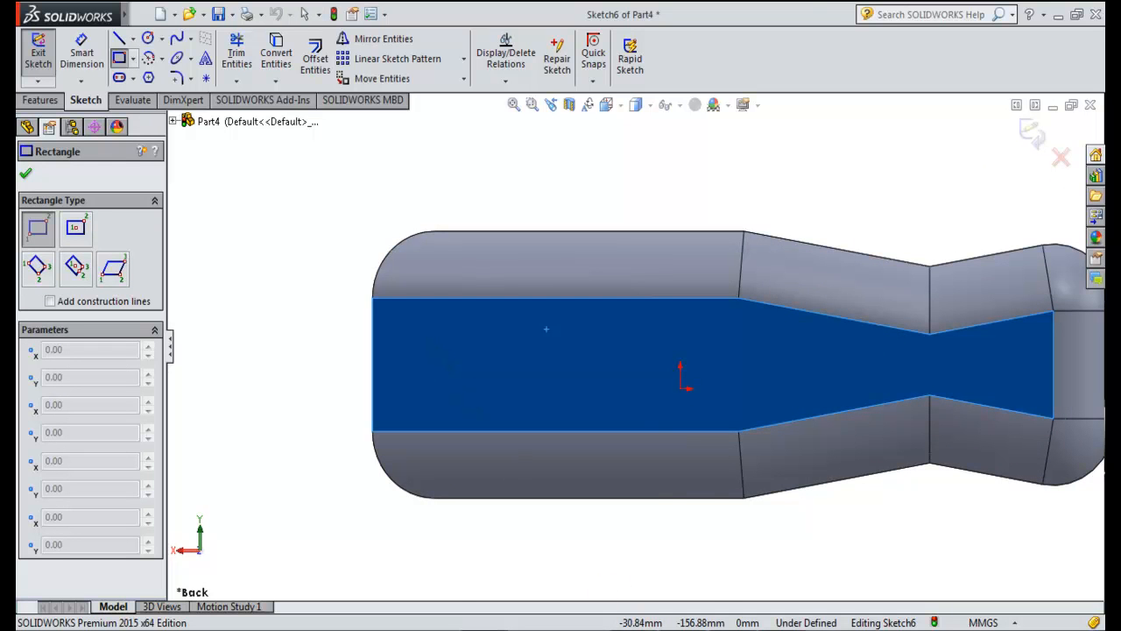
pyautogui.hotkey('alt', 'Tab')
pyautogui.moveTo(584, 426); pyautogui.dragTo(429, 554)
pyautogui.moveTo(549, 305); pyautogui.dragTo(778, 558)
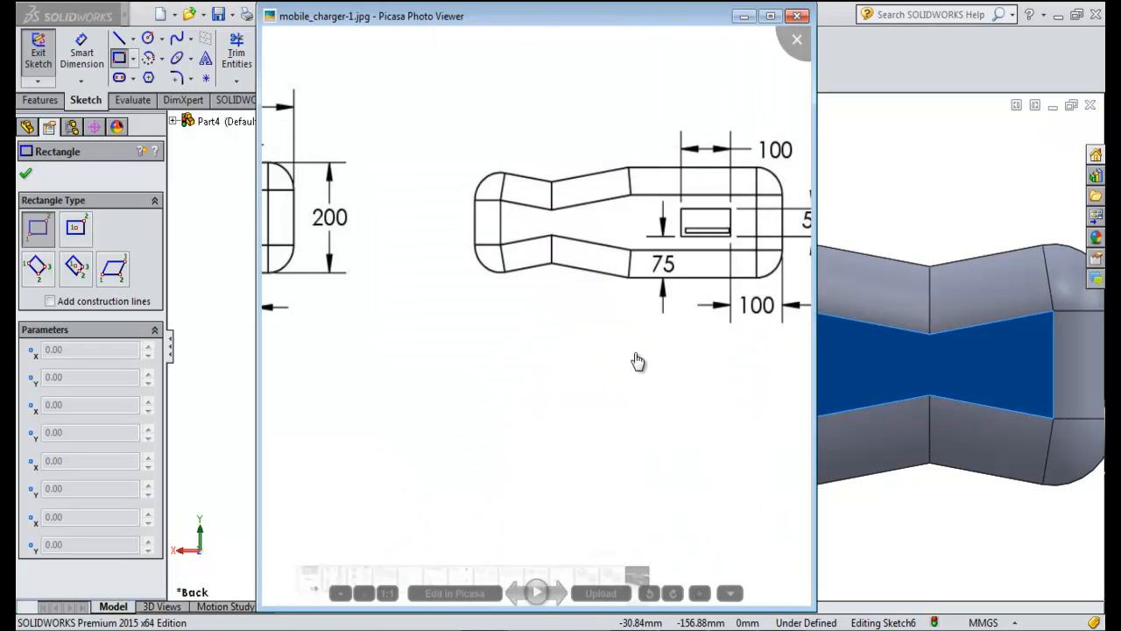
pyautogui.moveTo(636, 334); pyautogui.dragTo(614, 392)
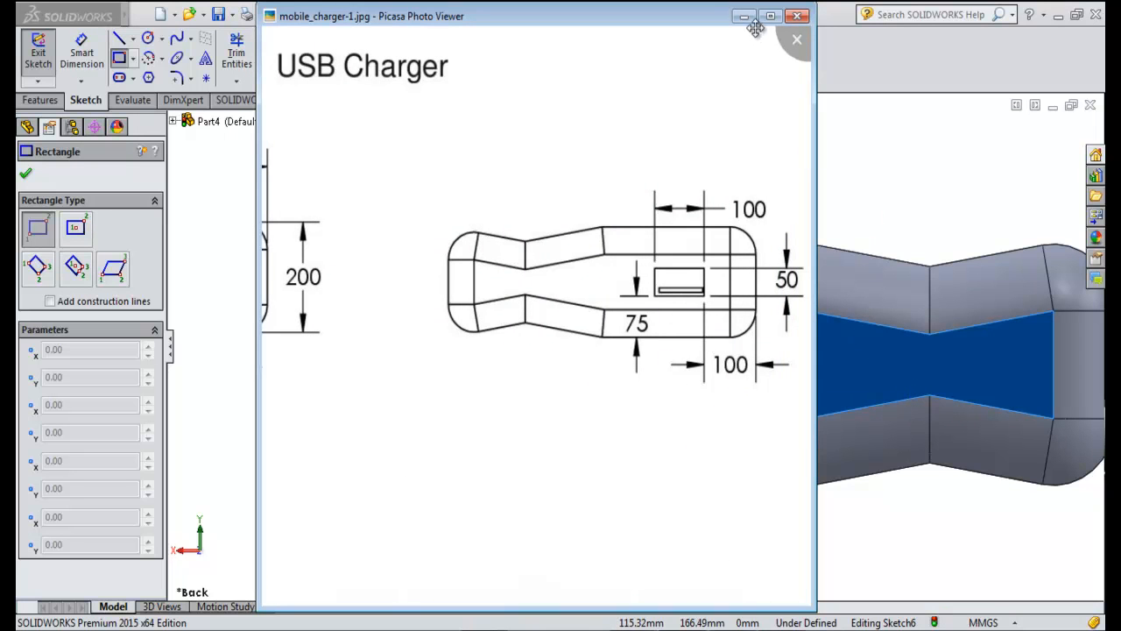
pyautogui.hotkey('alt', 'Tab')
pyautogui.moveTo(455, 337); pyautogui.dragTo(594, 388)
pyautogui.press('Escape')
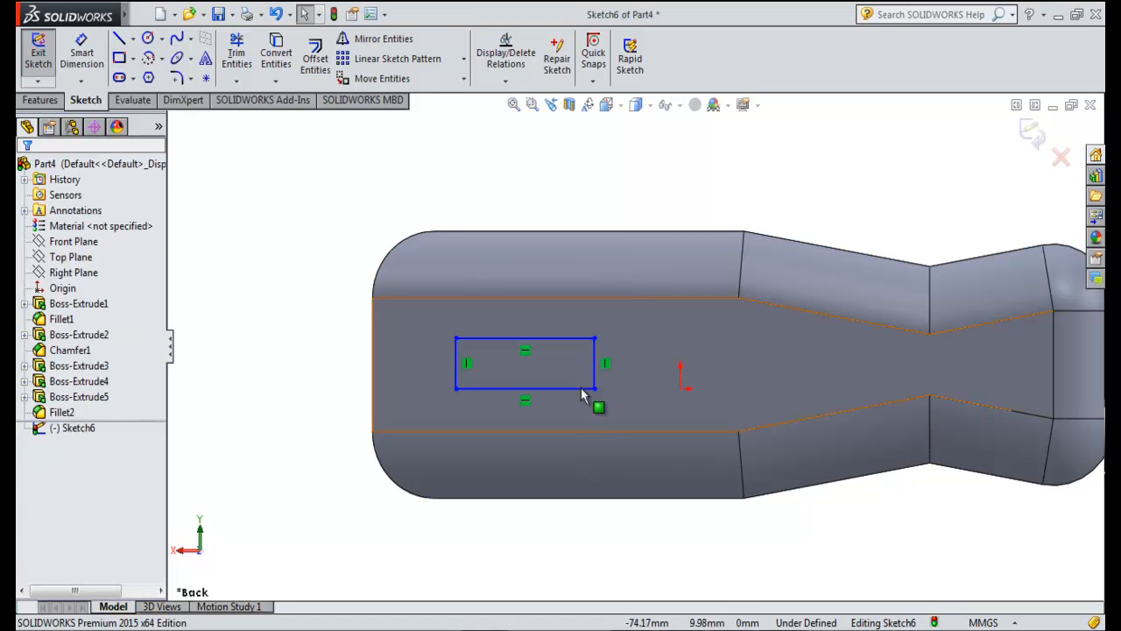
# - Dimension the port rectangle 100 mm long and 50 mm high, following the reference drawing
pyautogui.hotkey('alt', 'Tab')
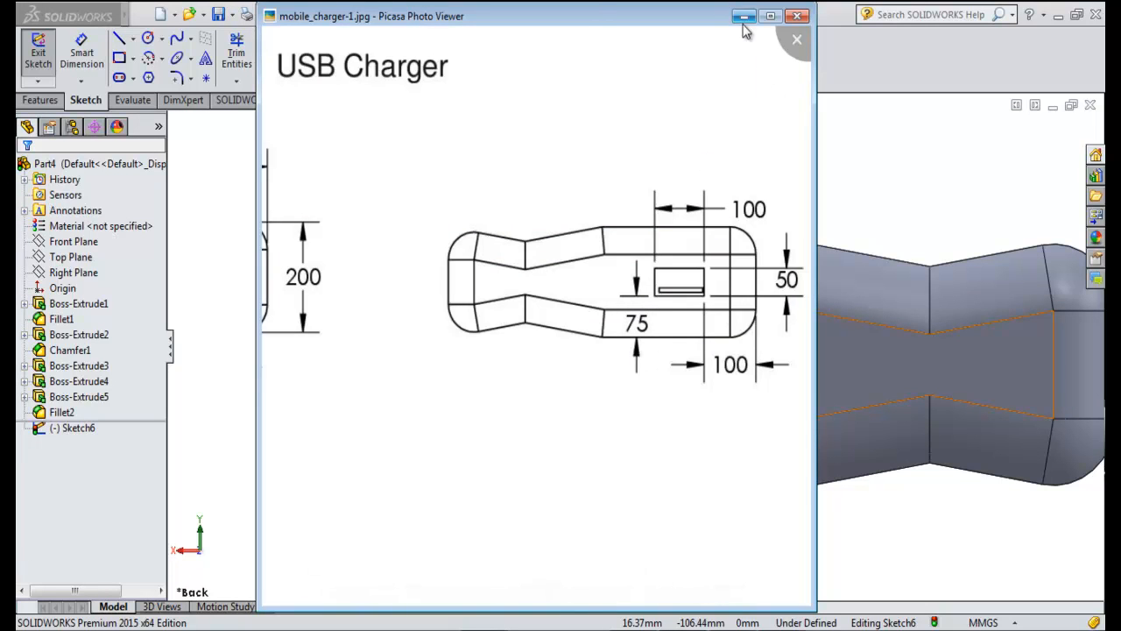
pyautogui.hotkey('alt', 'Tab')
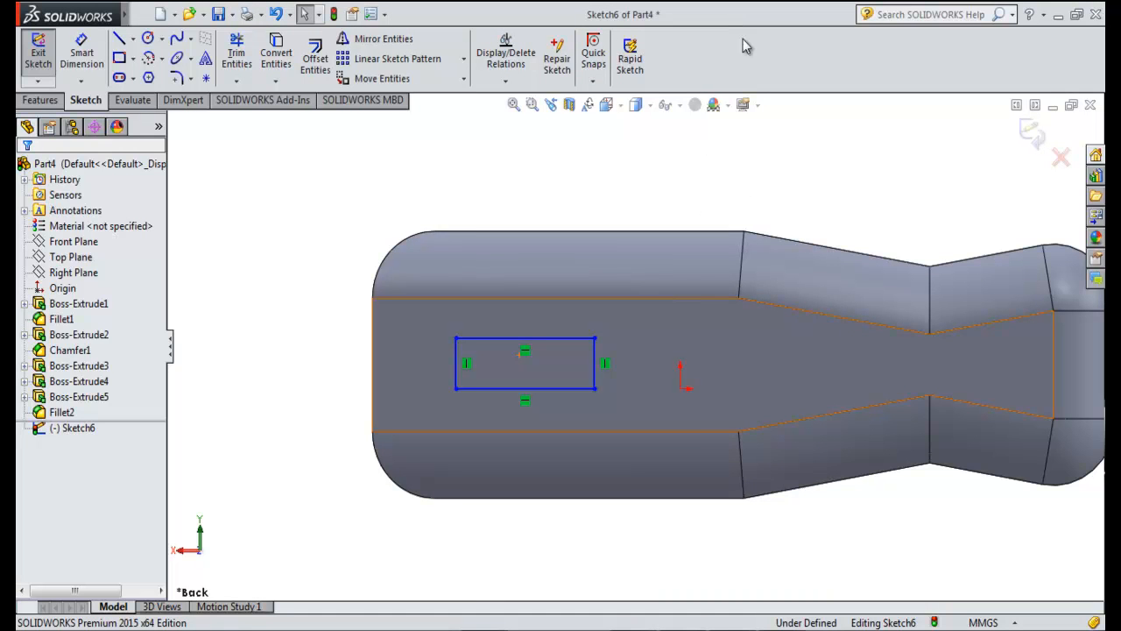
pyautogui.click(537, 338)
pyautogui.click(550, 193)
pyautogui.write('100')
pyautogui.press('Return')
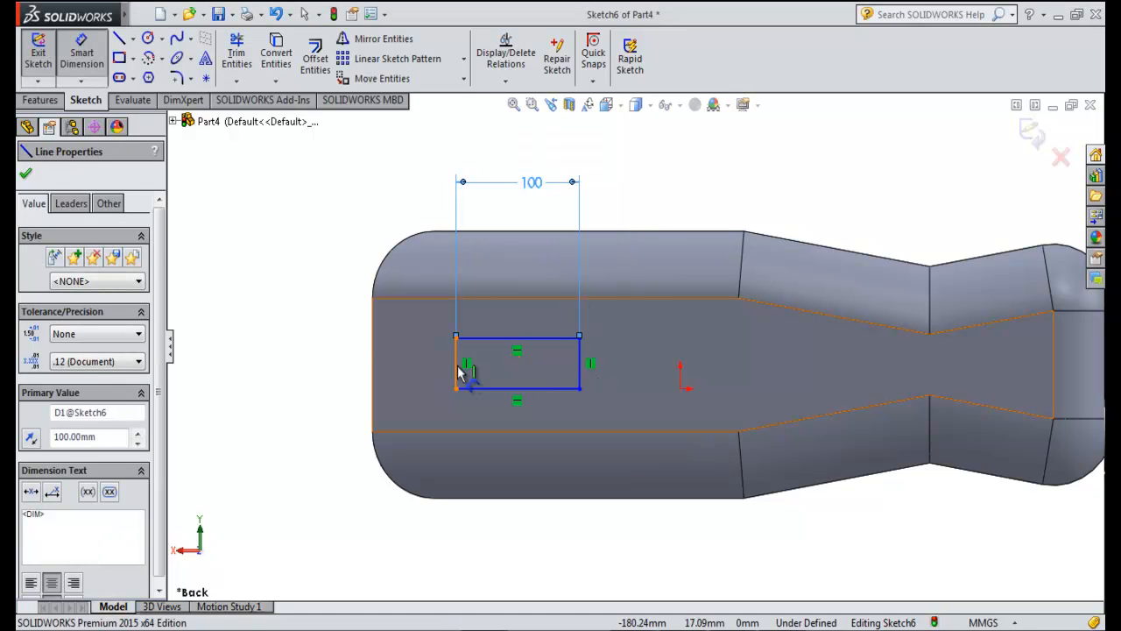
pyautogui.click(458, 372)
pyautogui.click(268, 325)
pyautogui.write('5')
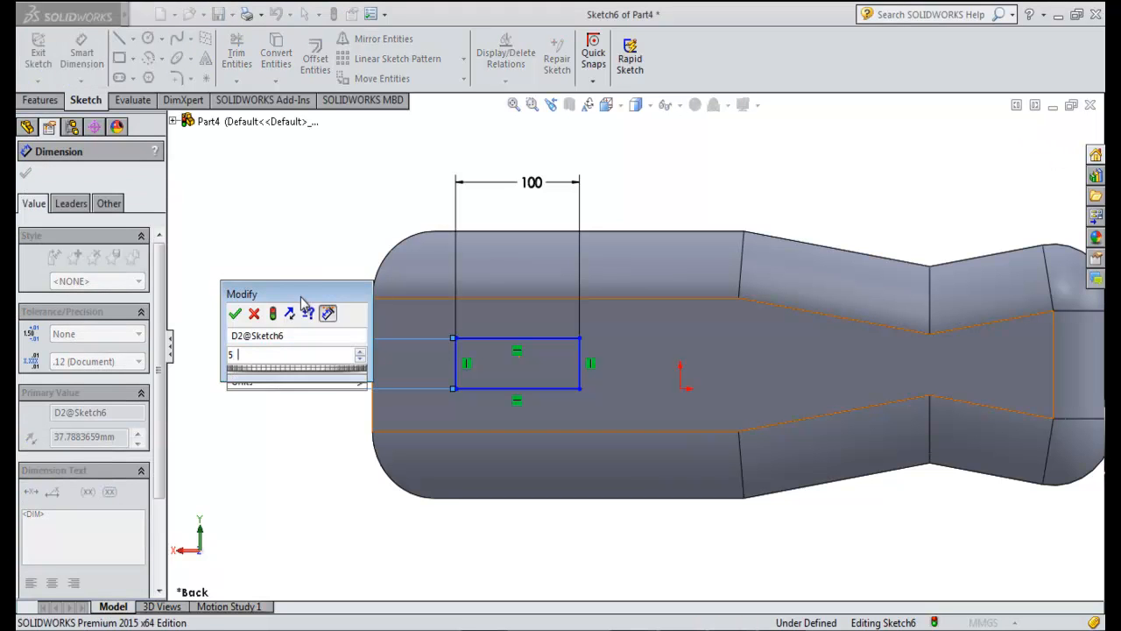
pyautogui.write('0')
pyautogui.press('Return')
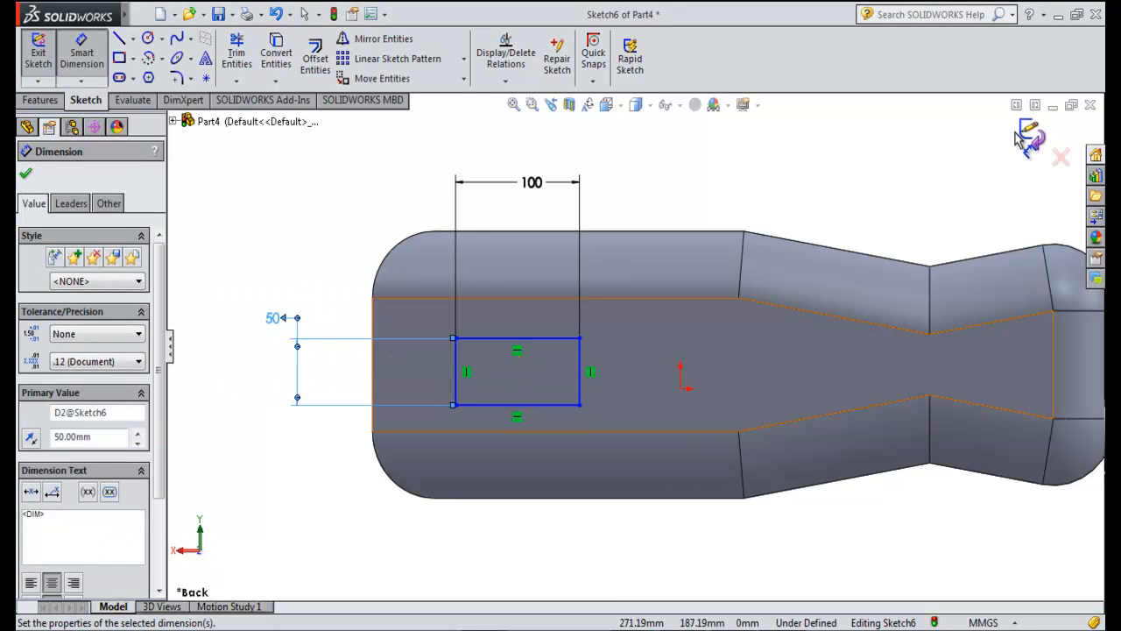
pyautogui.click(25, 173)
# - Cut-extrude the 100 by 50 mm rectangle into the body to form the USB port pocket
pyautogui.moveTo(260, 265); pyautogui.dragTo(314, 298, button='middle')
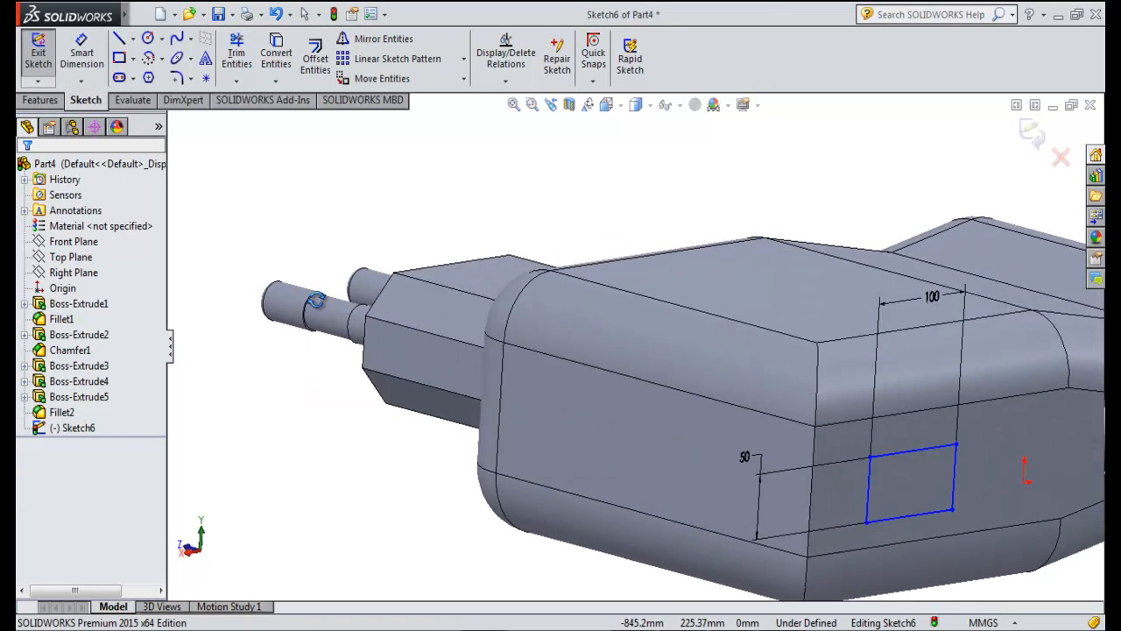
pyautogui.scroll(5, 456, 379)
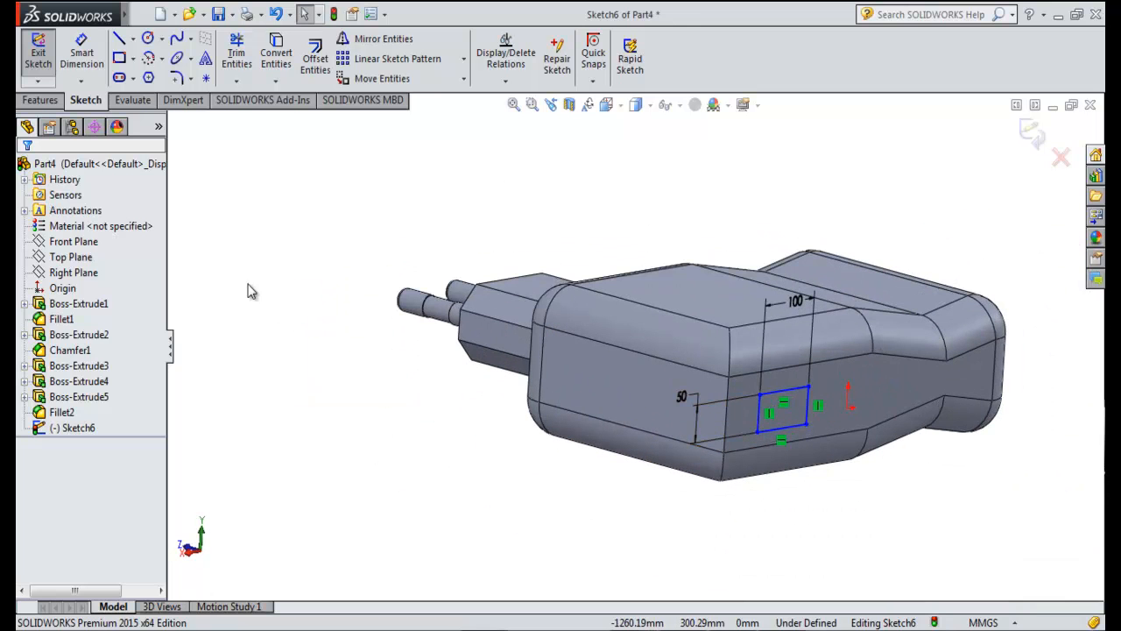
pyautogui.click(40, 100)
pyautogui.click(257, 56)
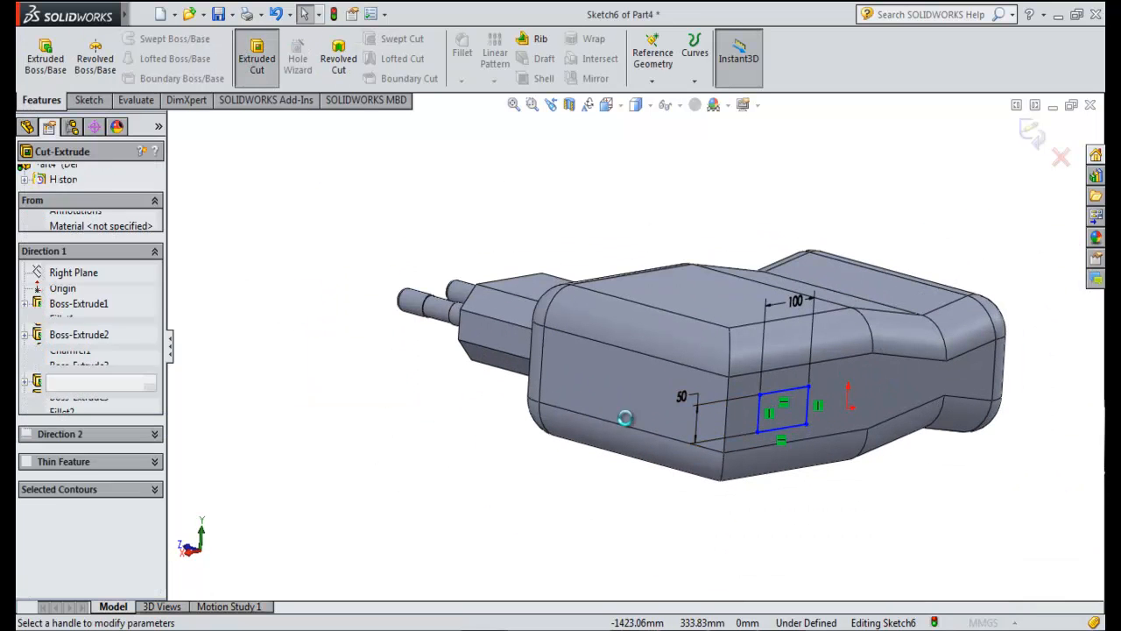
pyautogui.click(822, 427)
pyautogui.click(1035, 130)
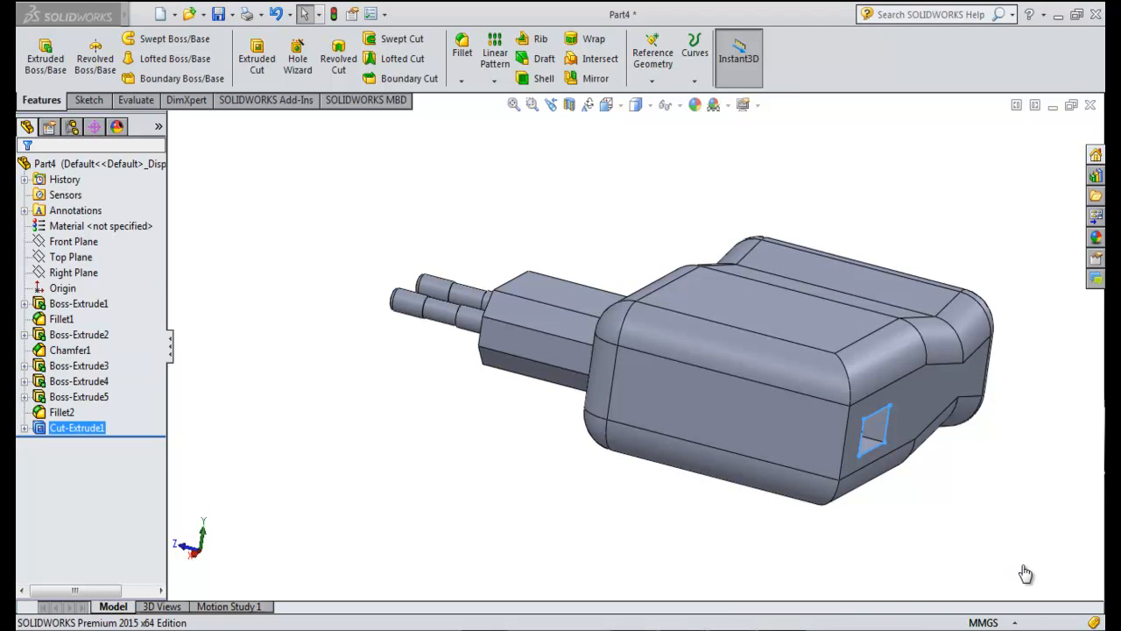
# - Sketch a thin horizontal rectangle on the inner end face of the port pocket, close to its lower edge and nearly as wide as the pocket
pyautogui.moveTo(964, 513); pyautogui.dragTo(848, 517, button='middle')
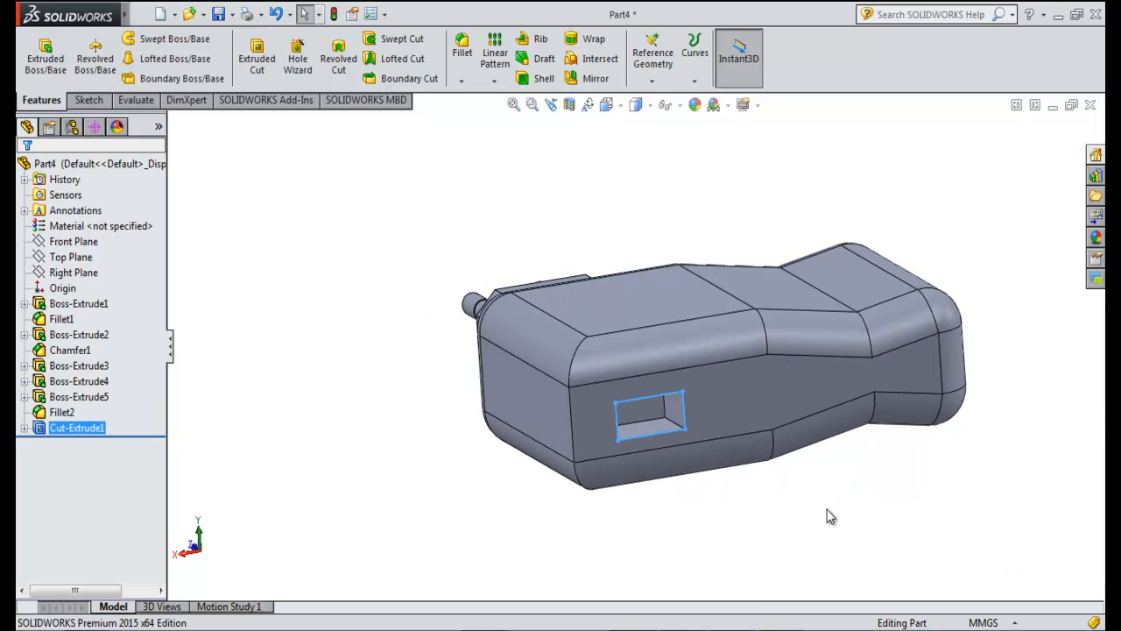
pyautogui.scroll(2, 682, 464)
pyautogui.scroll(-5, 683, 428)
pyautogui.moveTo(664, 423); pyautogui.dragTo(603, 379, button='middle')
pyautogui.click(564, 292)
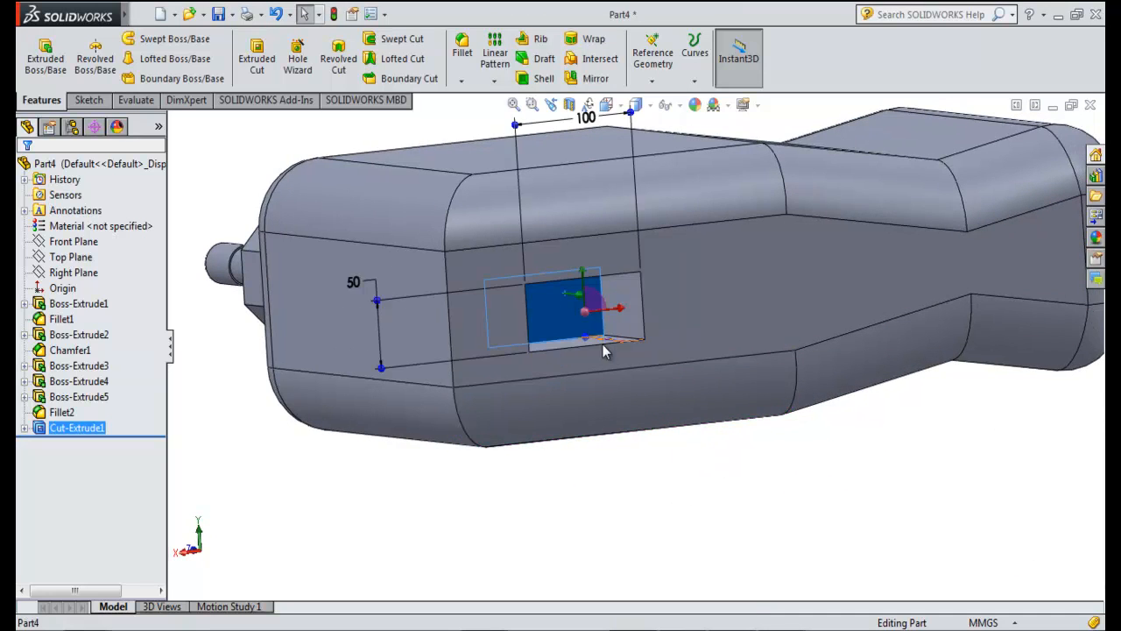
pyautogui.click(88, 101)
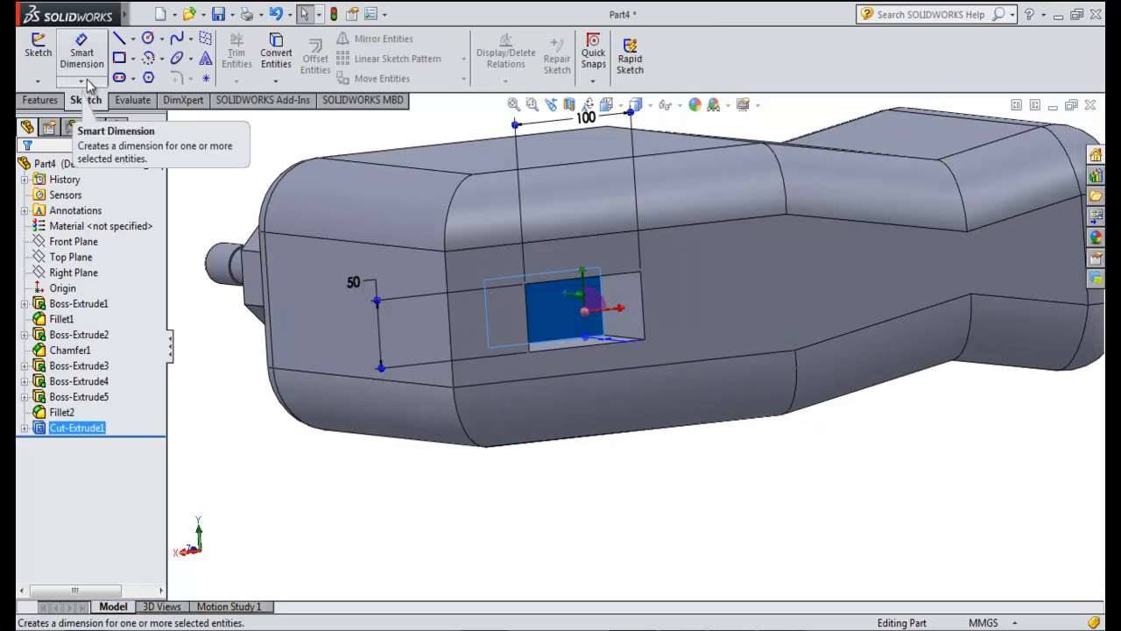
pyautogui.press('space')
pyautogui.click(723, 375)
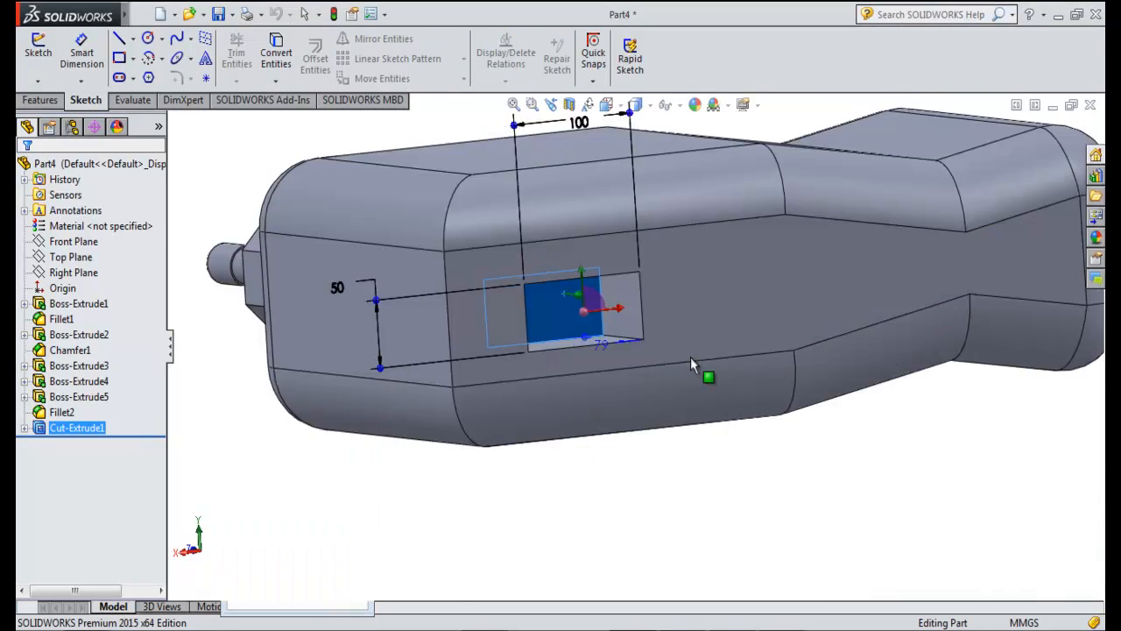
pyautogui.click(119, 58)
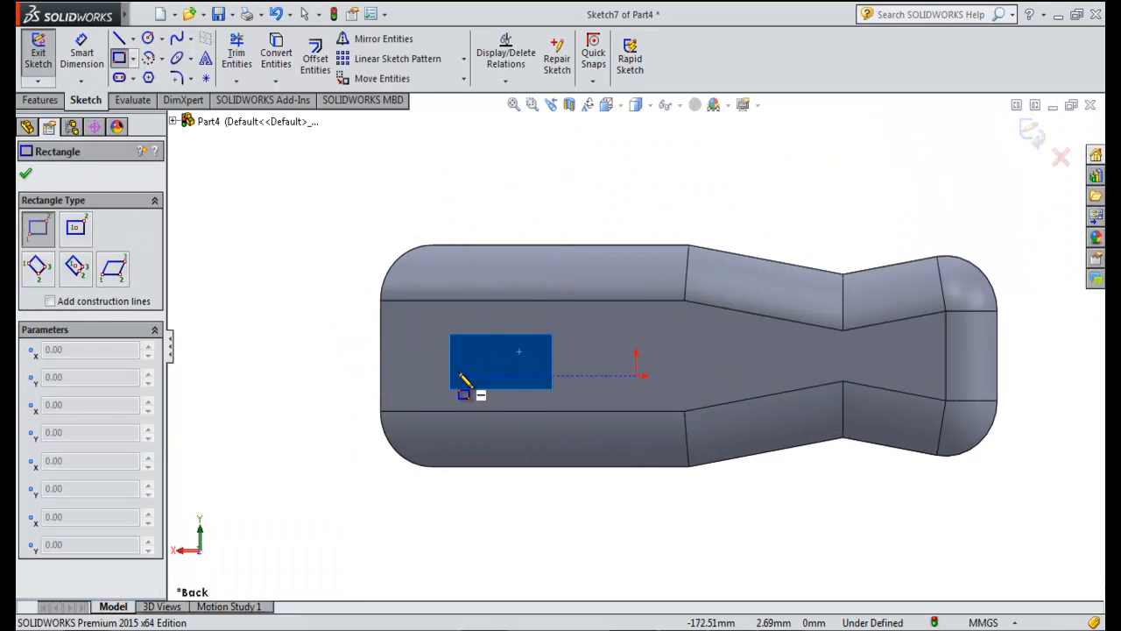
pyautogui.click(455, 376)
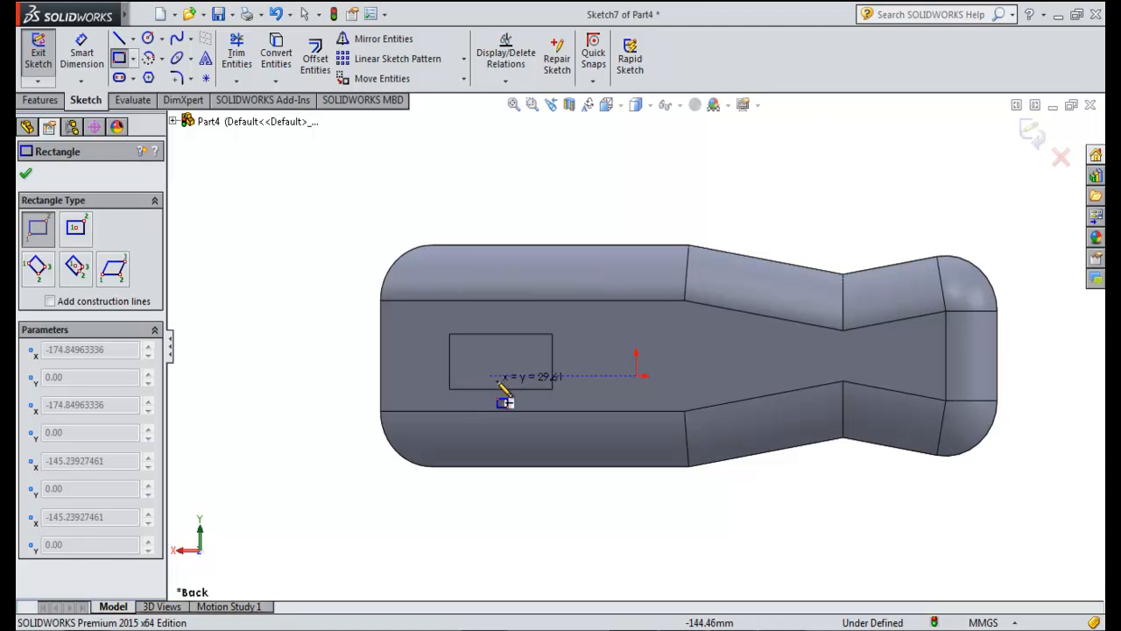
pyautogui.click(549, 385)
pyautogui.press('Escape')
# - Extrude the thin rectangle as a boss to form the contact tongue inside the USB port
pyautogui.moveTo(516, 420); pyautogui.dragTo(480, 519, button='middle')
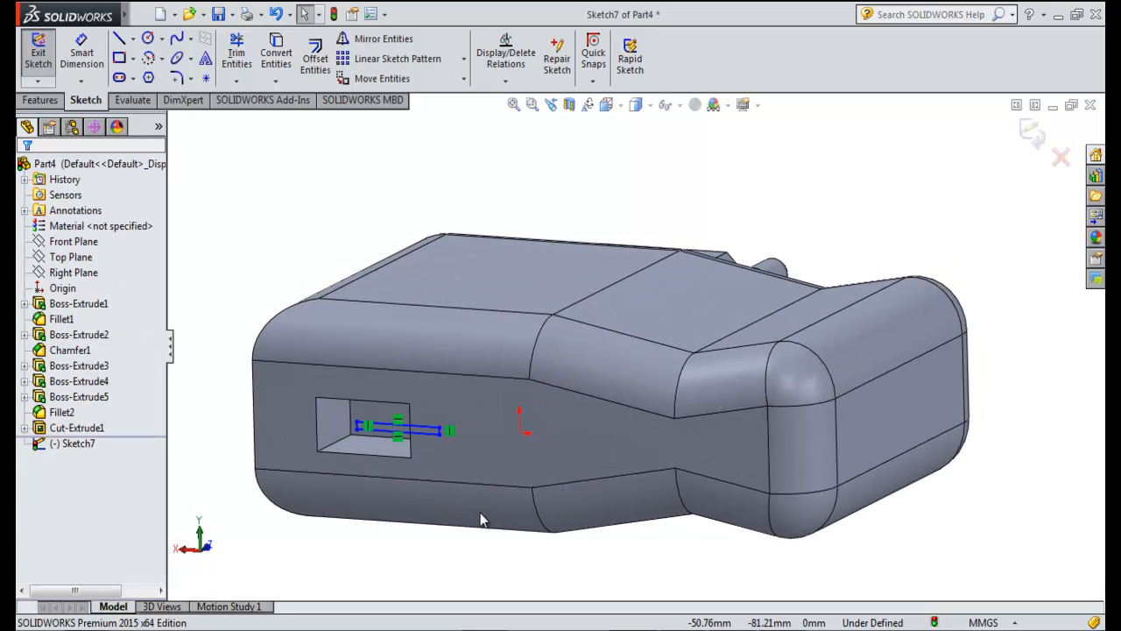
pyautogui.click(39, 99)
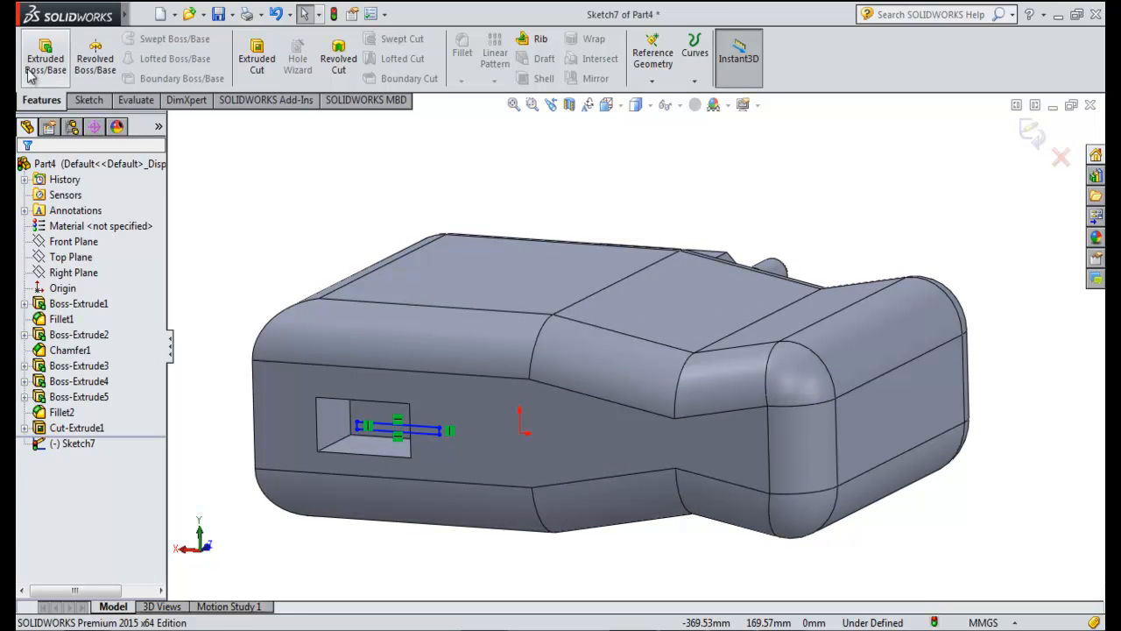
pyautogui.click(30, 76)
pyautogui.click(1034, 131)
# - Inspect the USB port with its tongue and the whole charger from several angles
pyautogui.moveTo(1021, 471); pyautogui.dragTo(704, 488, button='middle')
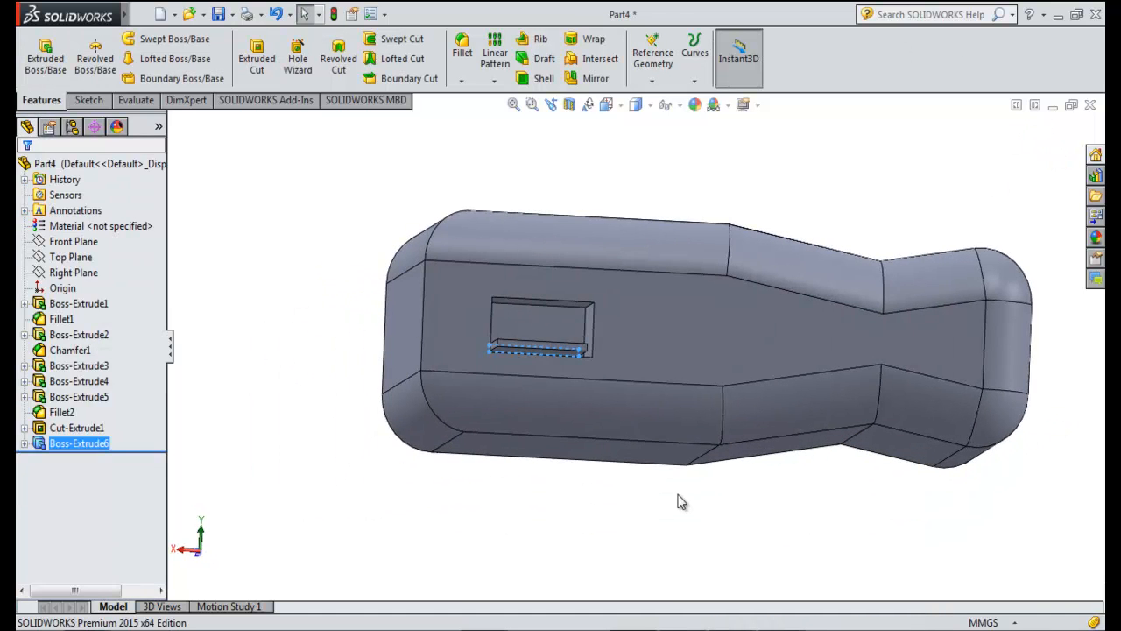
pyautogui.moveTo(596, 539); pyautogui.dragTo(509, 479, button='middle')
pyautogui.moveTo(548, 433); pyautogui.dragTo(563, 487, button='middle')
pyautogui.scroll(-3, 573, 344)
pyautogui.moveTo(390, 378); pyautogui.dragTo(346, 477, button='middle')
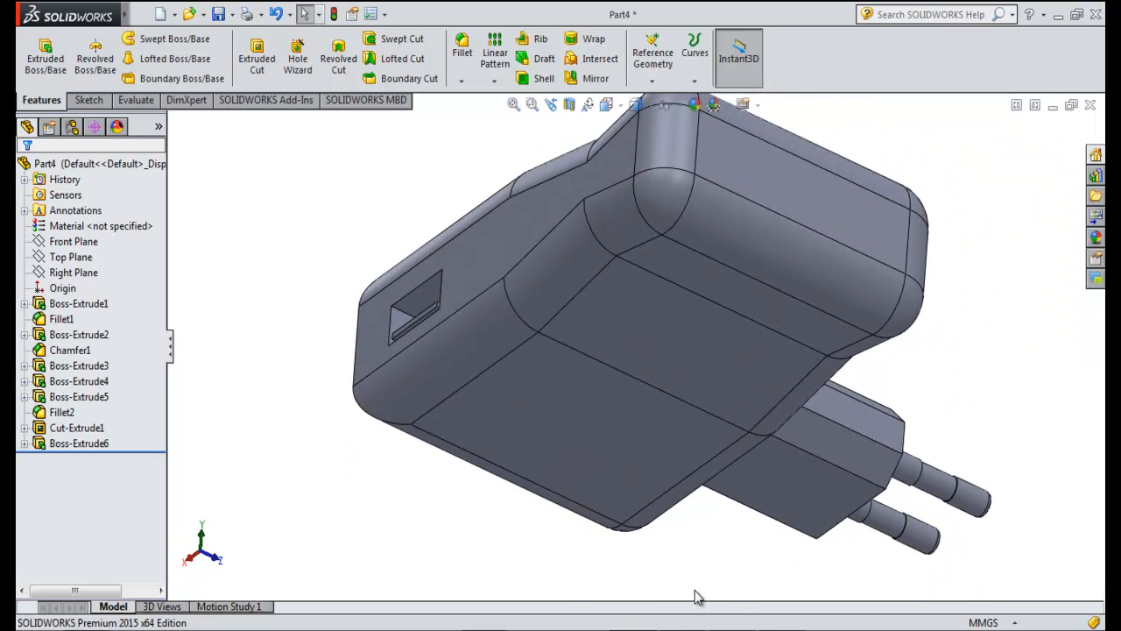